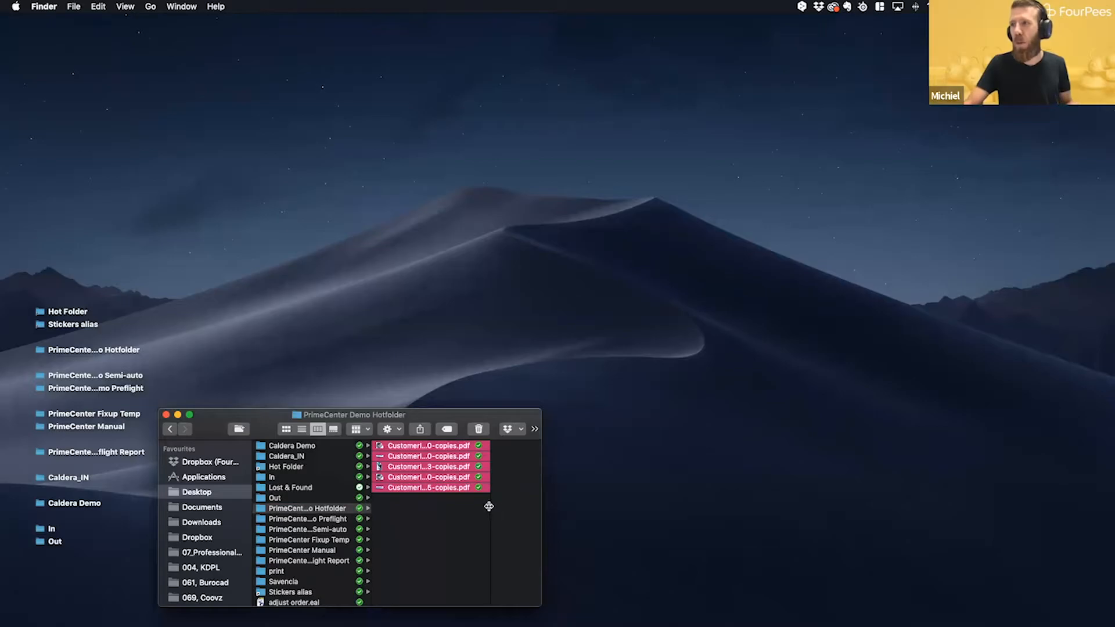
- Widen the file column of the PrimeCenter Demo Hotfolder to show the full PDF names, and deselect the files
{"action": "left_click_drag", "start_coordinate": [489, 506], "coordinate": [521, 506]}
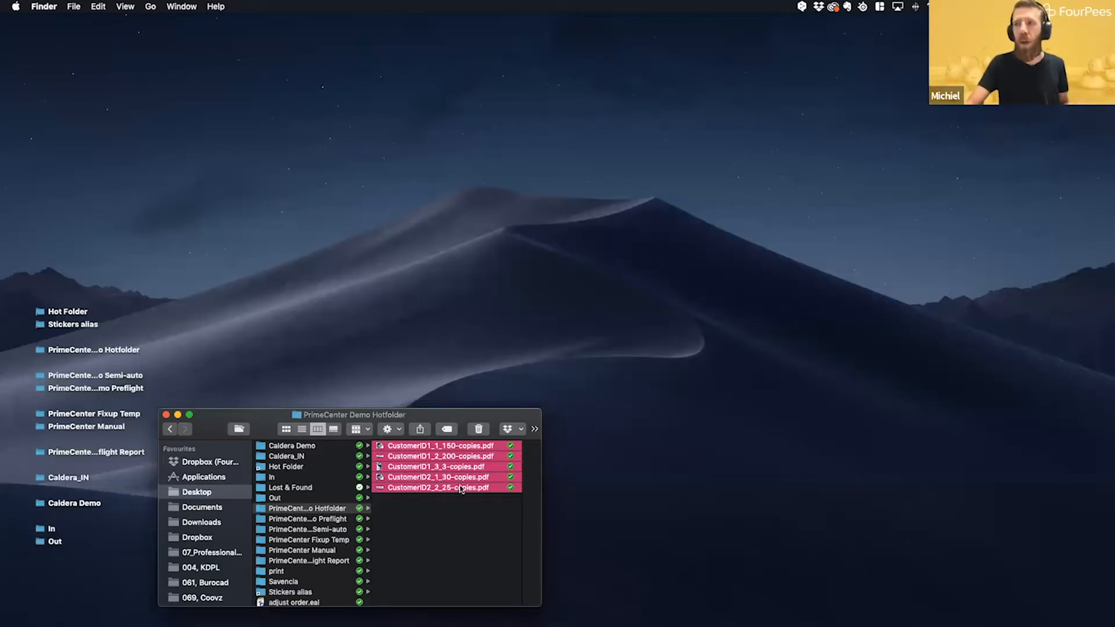
{"action": "left_click", "coordinate": [428, 545]}
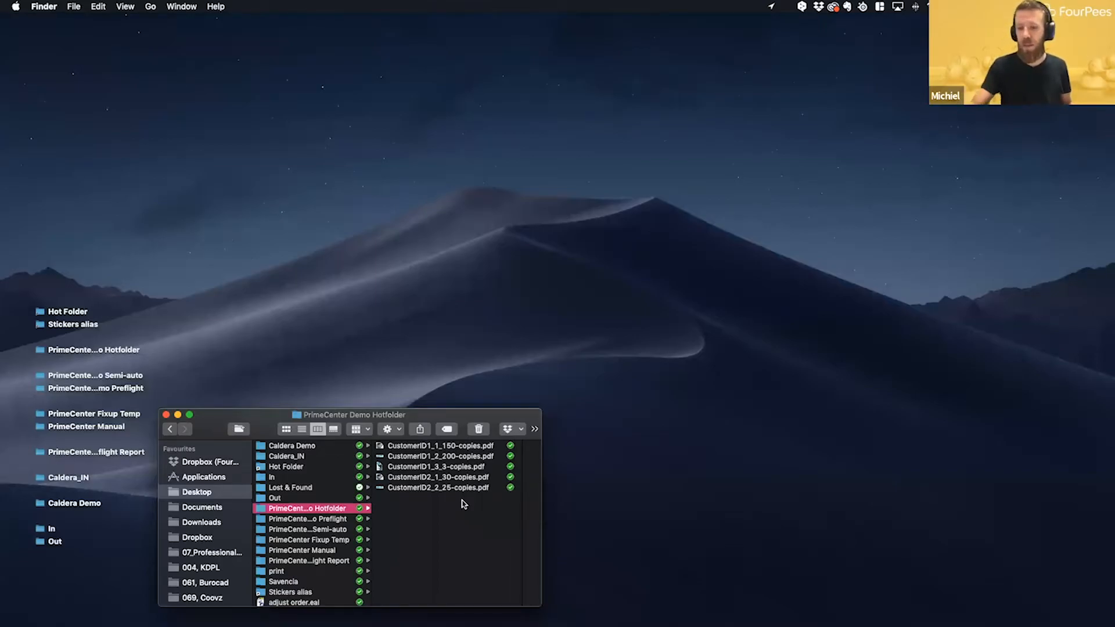
- Switch to PrimeCenter and show the input settings of the (Semi-)auto configuration
{"action": "left_click", "coordinate": [767, 606]}
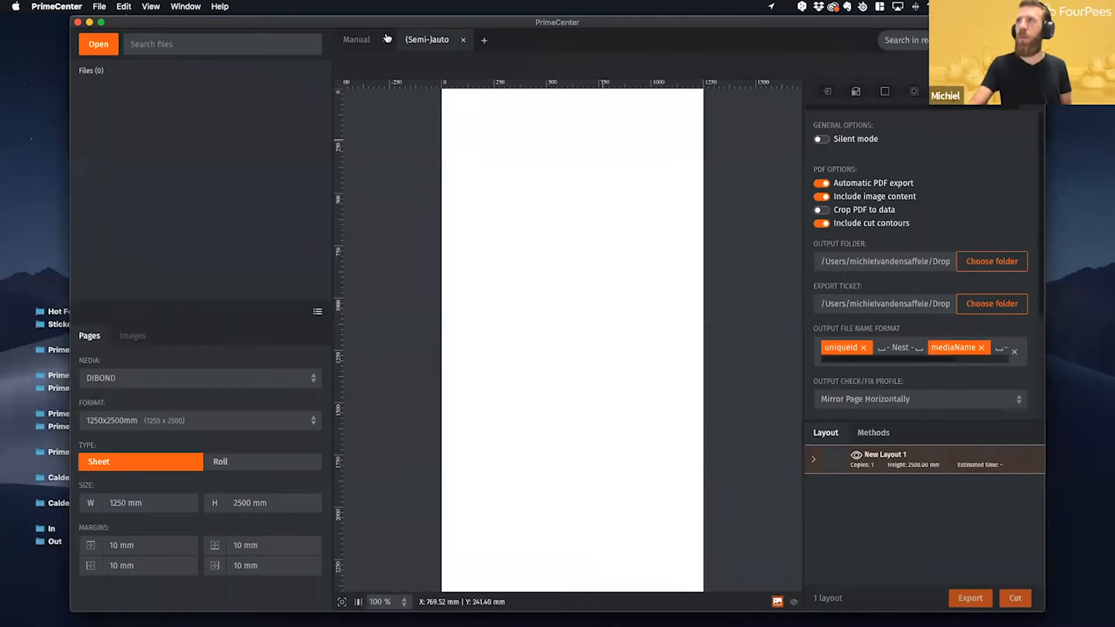
{"action": "left_click", "coordinate": [362, 46]}
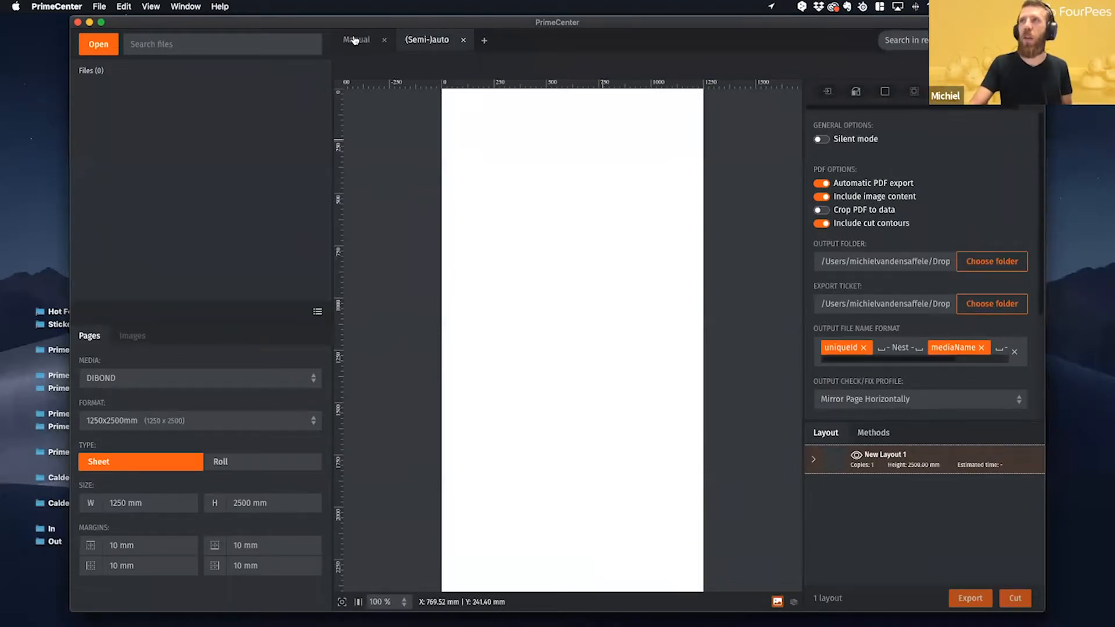
{"action": "left_click", "coordinate": [438, 44]}
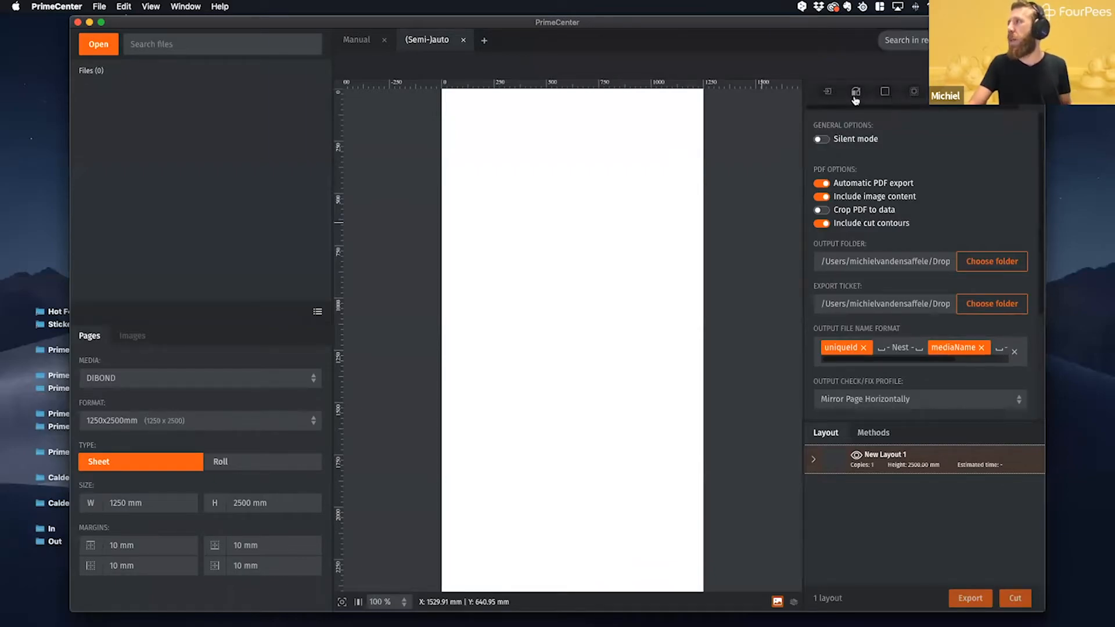
{"action": "left_click", "coordinate": [821, 95]}
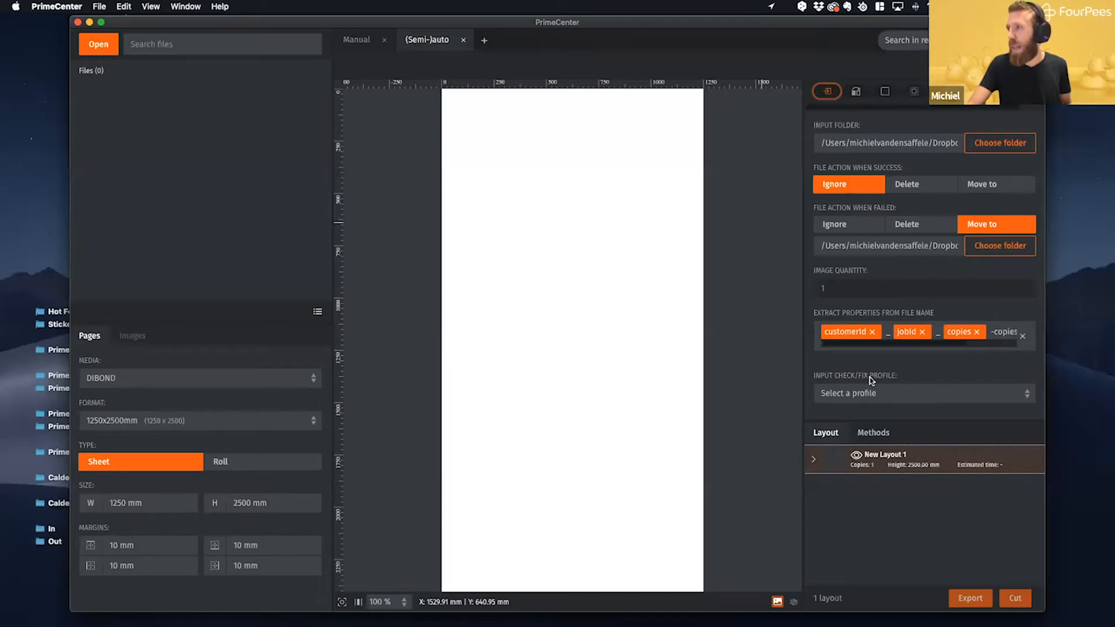
- Examine the available input check/fix profiles, from PDF conversion and CutContour to page orientation and crop marks, without choosing one
{"action": "left_click", "coordinate": [908, 396]}
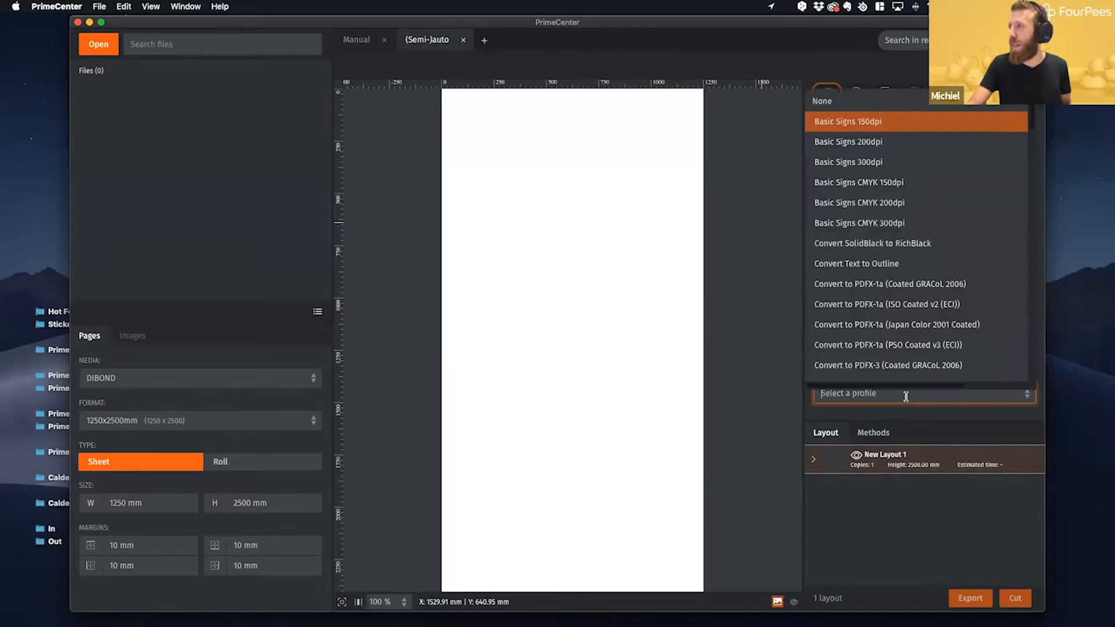
{"action": "scroll", "coordinate": [922, 308], "scroll_direction": "down", "scroll_amount": 15}
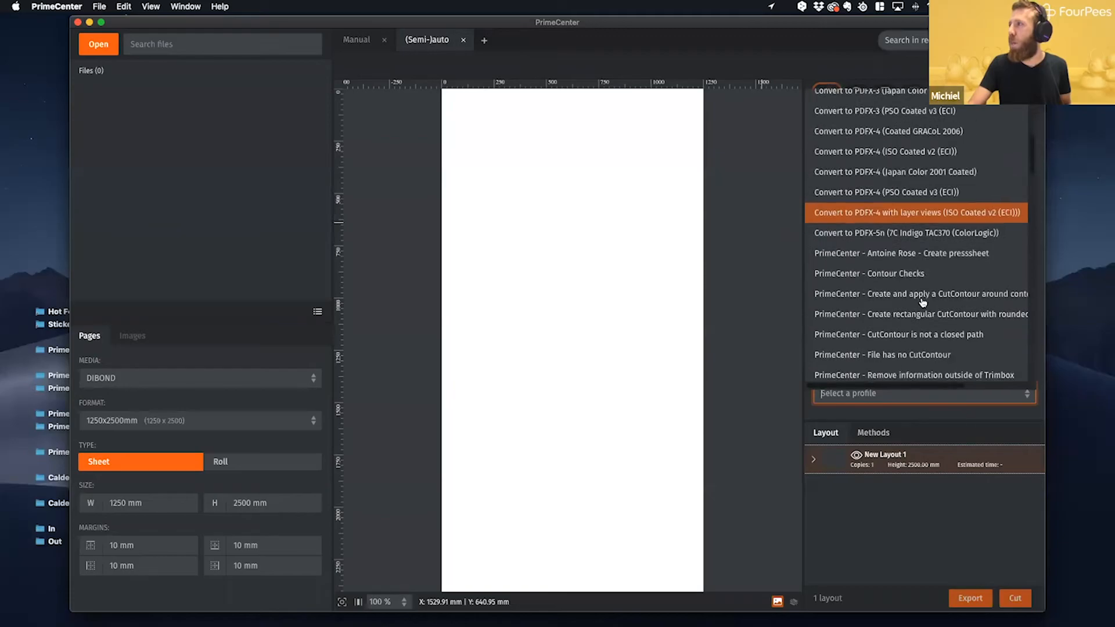
{"action": "scroll", "coordinate": [922, 302], "scroll_direction": "down", "scroll_amount": 15}
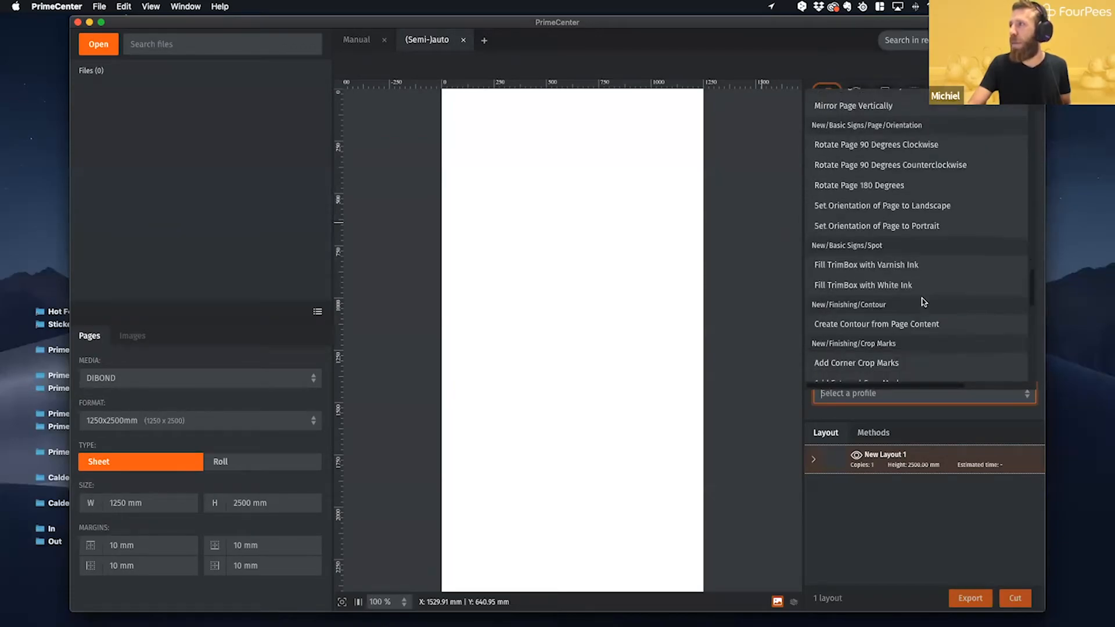
{"action": "scroll", "coordinate": [923, 302], "scroll_direction": "down", "scroll_amount": 15}
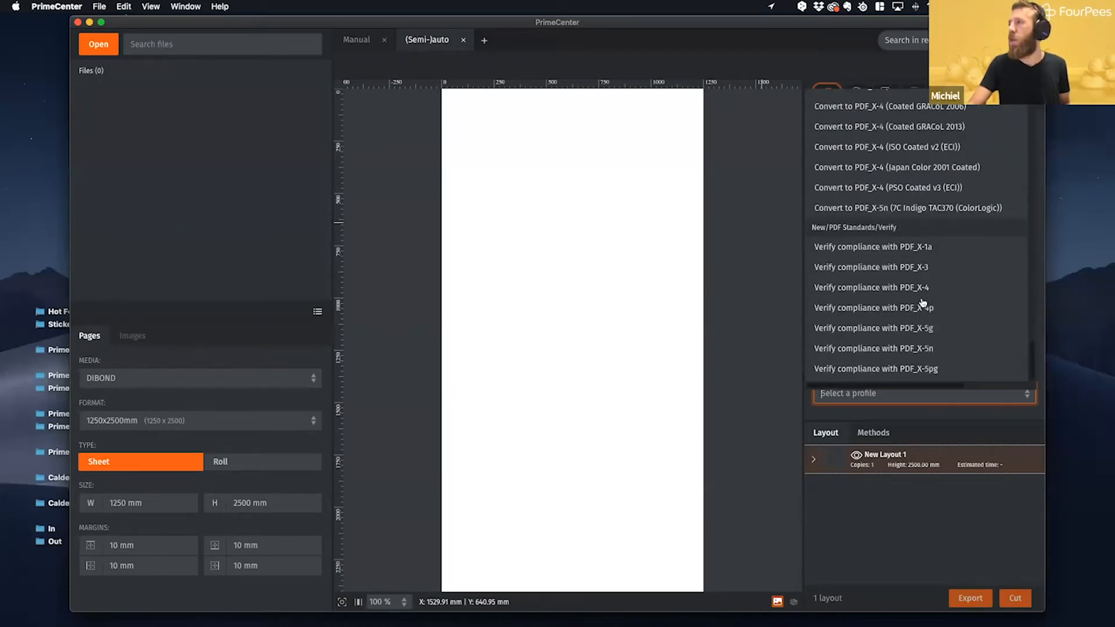
{"action": "scroll", "coordinate": [923, 302], "scroll_direction": "up", "scroll_amount": 15}
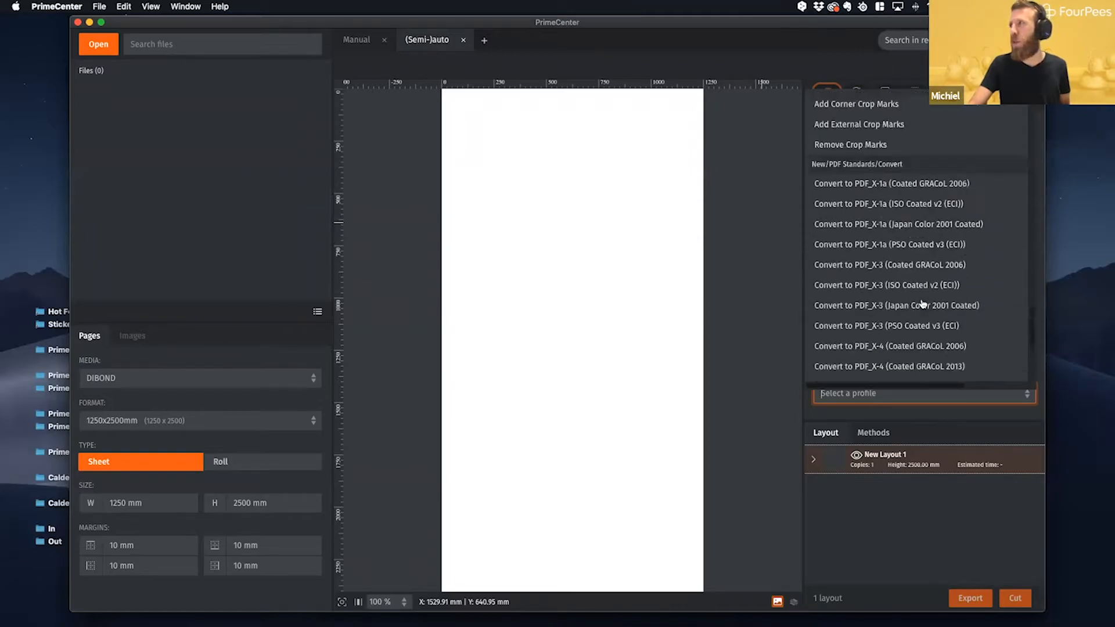
{"action": "scroll", "coordinate": [922, 303], "scroll_direction": "down", "scroll_amount": 3}
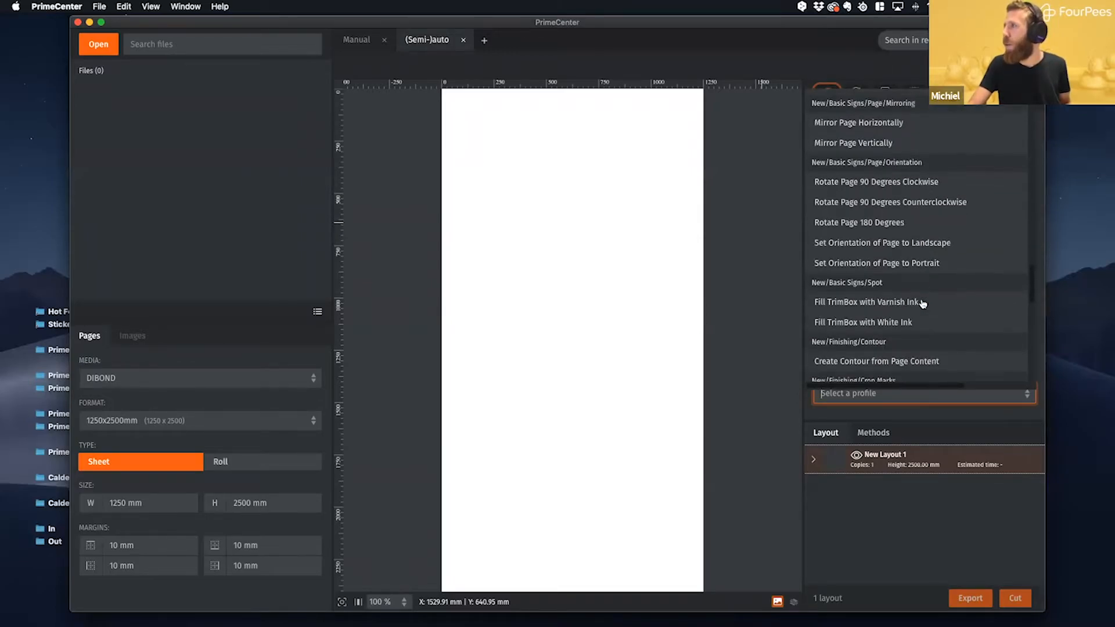
{"action": "scroll", "coordinate": [923, 303], "scroll_direction": "up", "scroll_amount": 6}
{"action": "scroll", "coordinate": [923, 304], "scroll_direction": "up", "scroll_amount": 2}
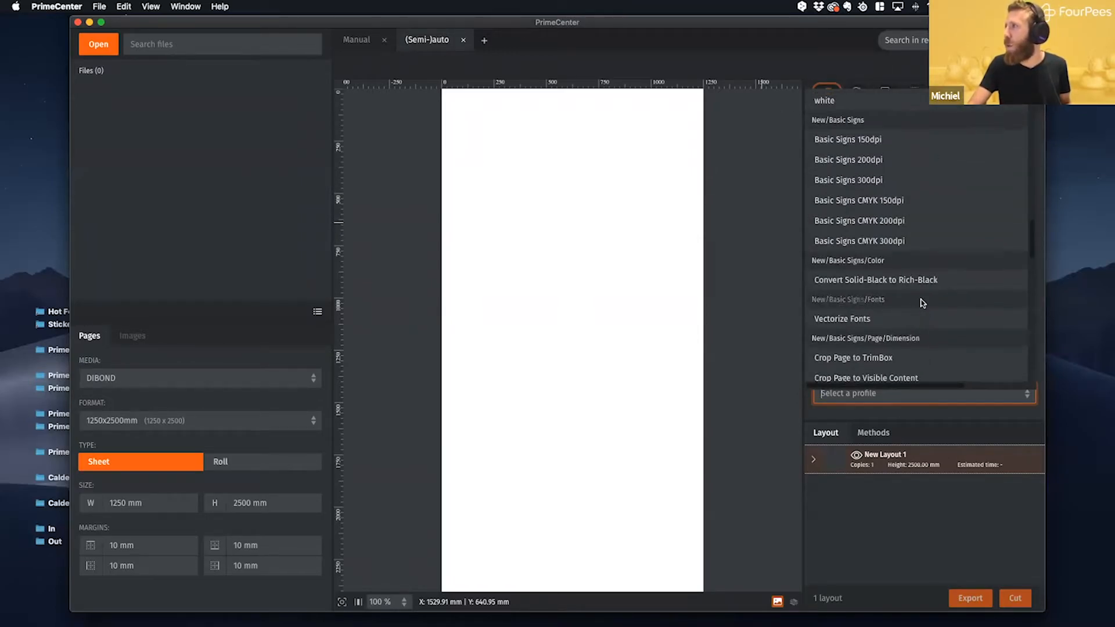
{"action": "scroll", "coordinate": [922, 303], "scroll_direction": "up", "scroll_amount": 10}
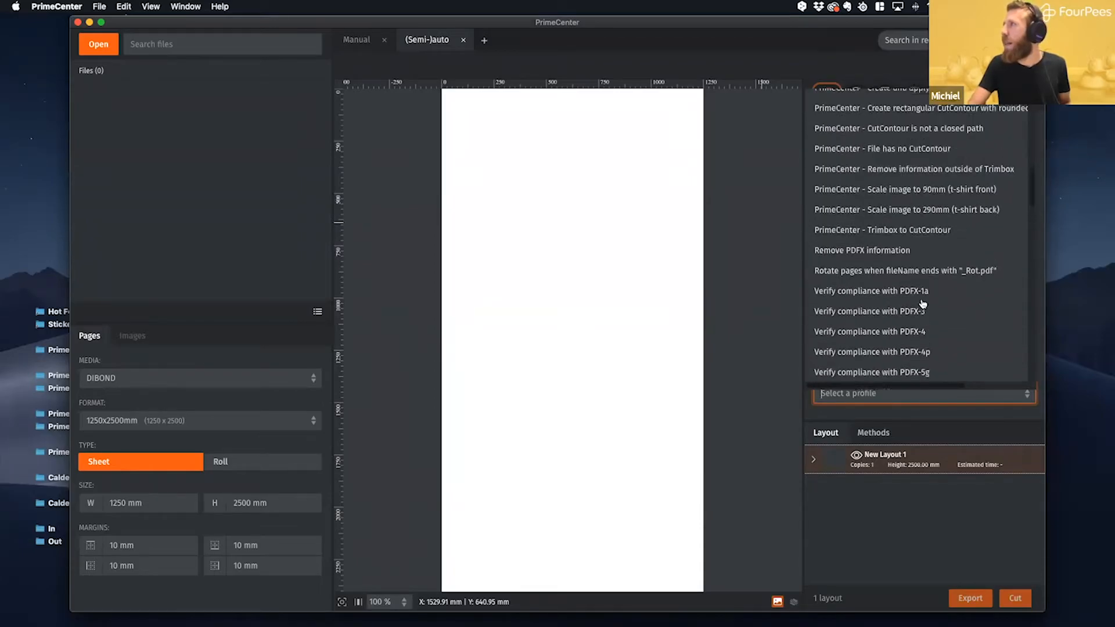
{"action": "scroll", "coordinate": [923, 303], "scroll_direction": "up", "scroll_amount": 1}
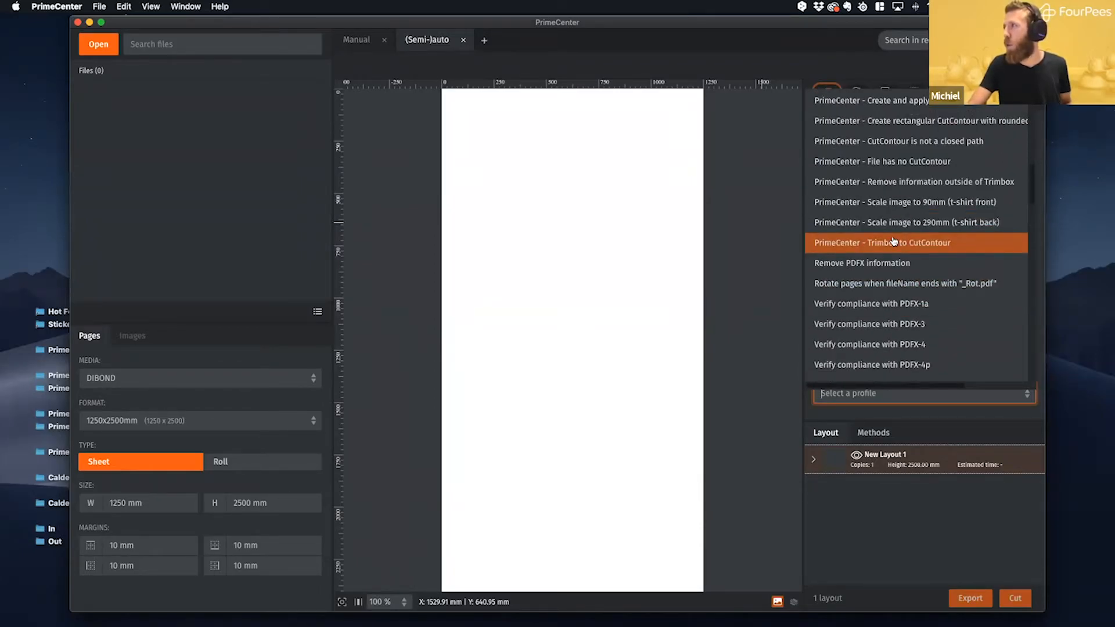
{"action": "scroll", "coordinate": [893, 242], "scroll_direction": "up", "scroll_amount": 3}
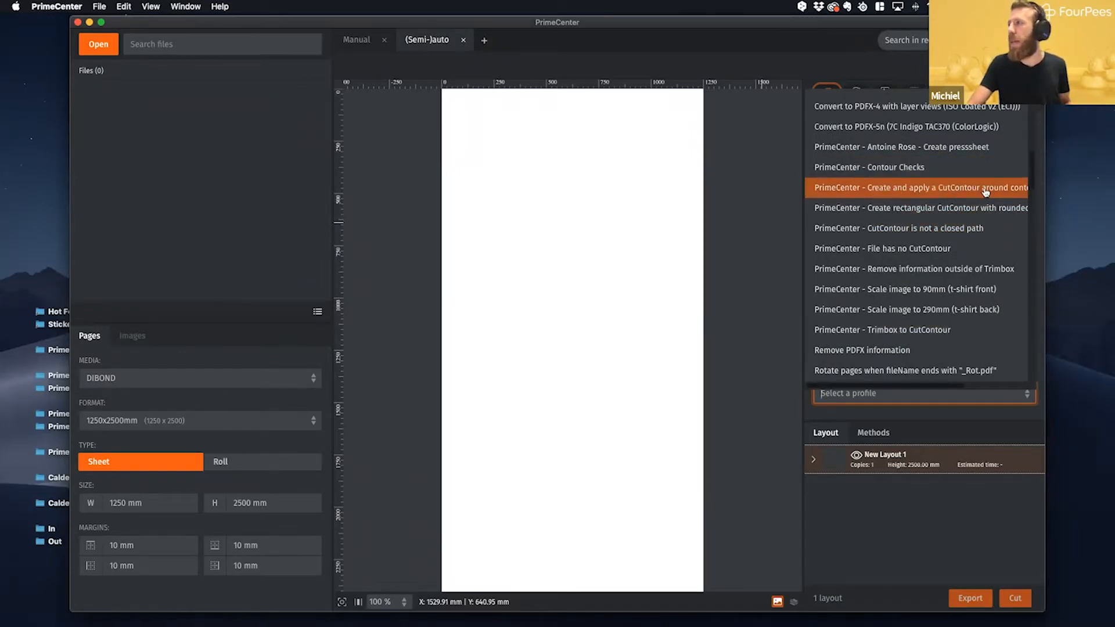
{"action": "scroll", "coordinate": [986, 192], "scroll_direction": "up", "scroll_amount": 10}
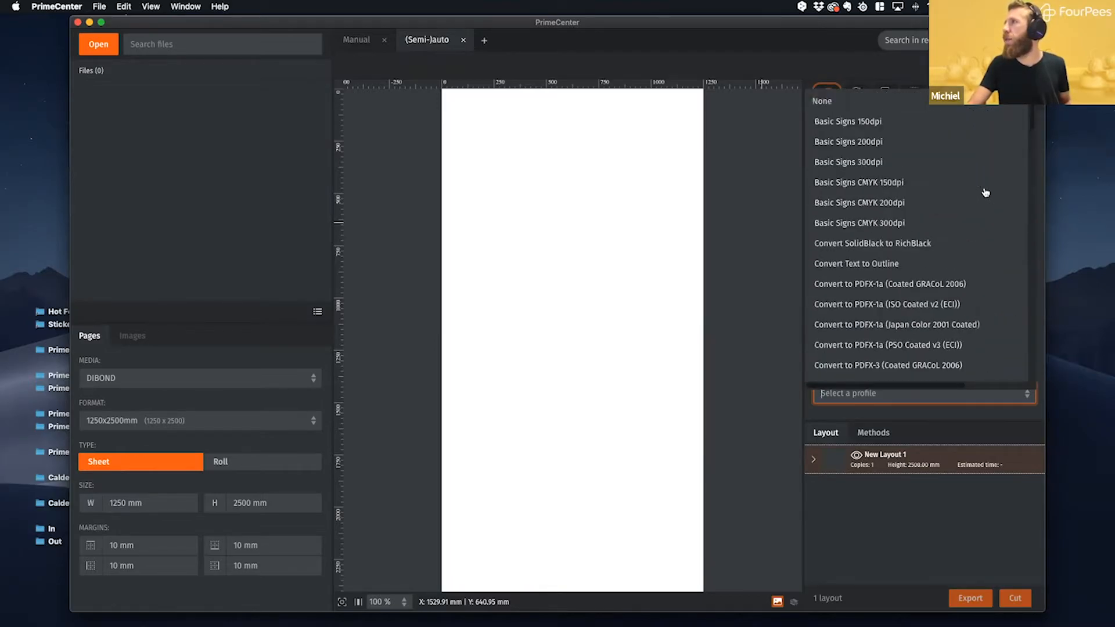
{"action": "scroll", "coordinate": [986, 192], "scroll_direction": "down", "scroll_amount": 15}
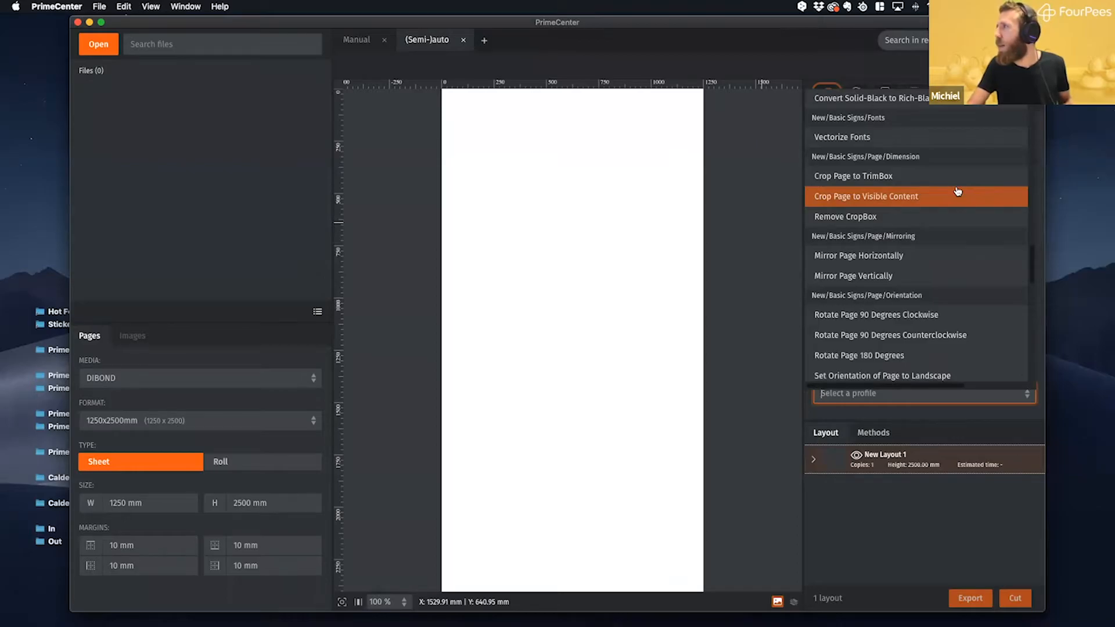
{"action": "scroll", "coordinate": [958, 191], "scroll_direction": "down", "scroll_amount": 8}
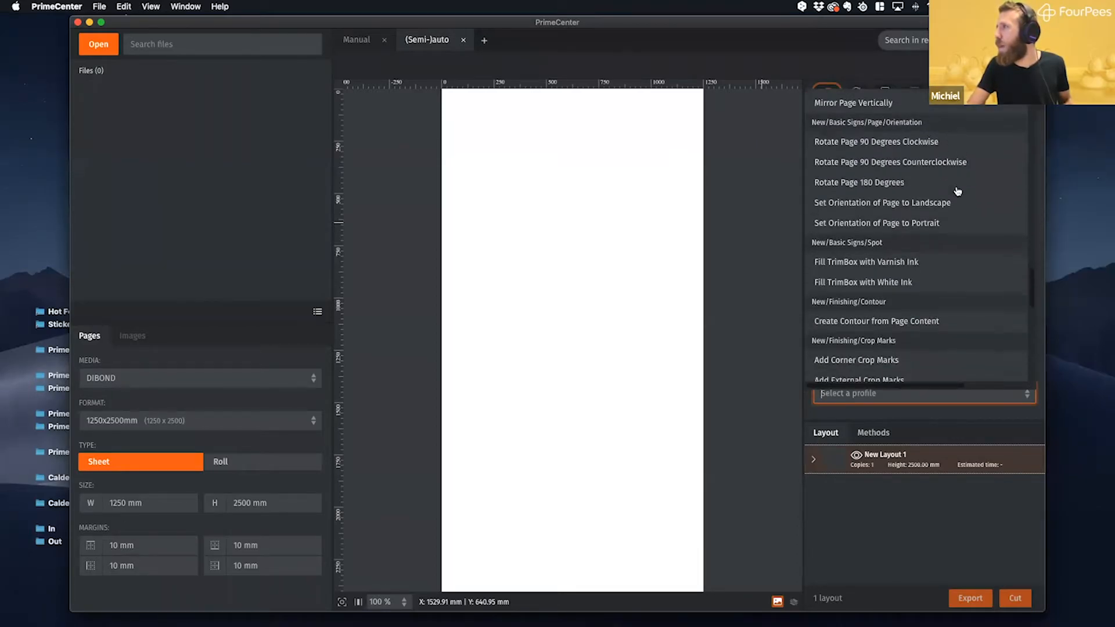
{"action": "scroll", "coordinate": [957, 191], "scroll_direction": "down", "scroll_amount": 4}
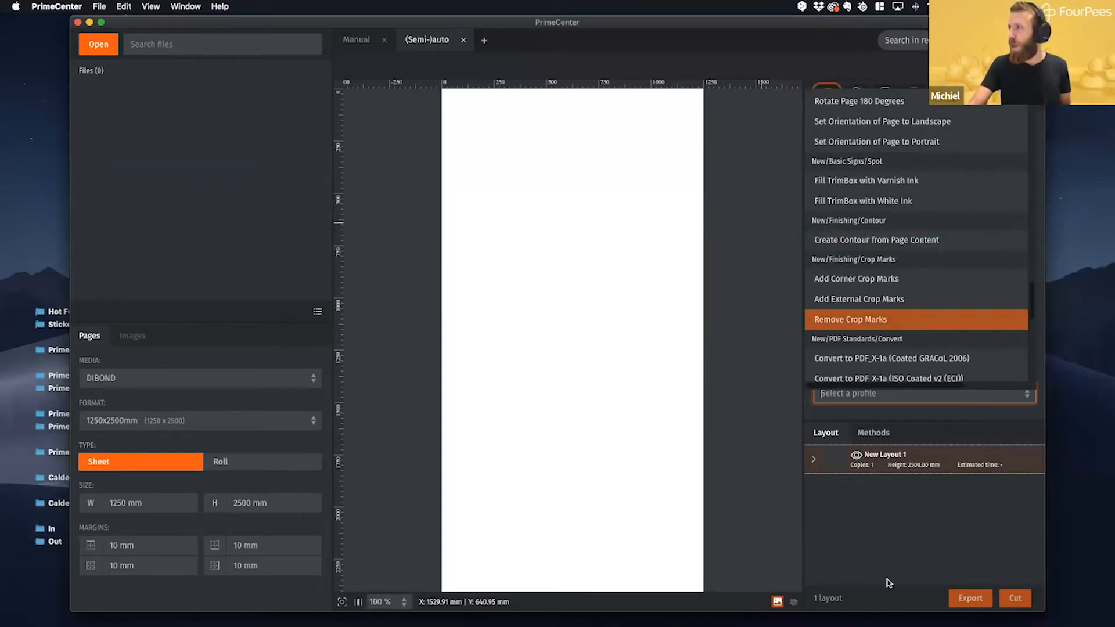
{"action": "left_click", "coordinate": [891, 544]}
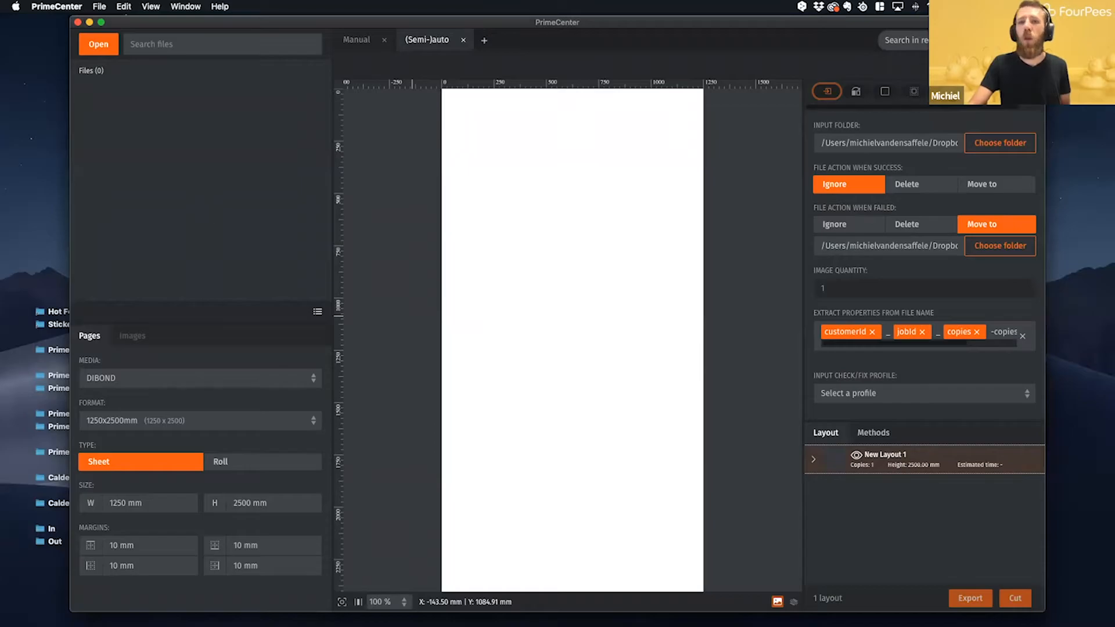
- Import Sticker_1_CutContour.pdf from the PDF subfolder of With CutContour in the Stickers folder, and close the Finder window
{"action": "left_click", "coordinate": [50, 285]}
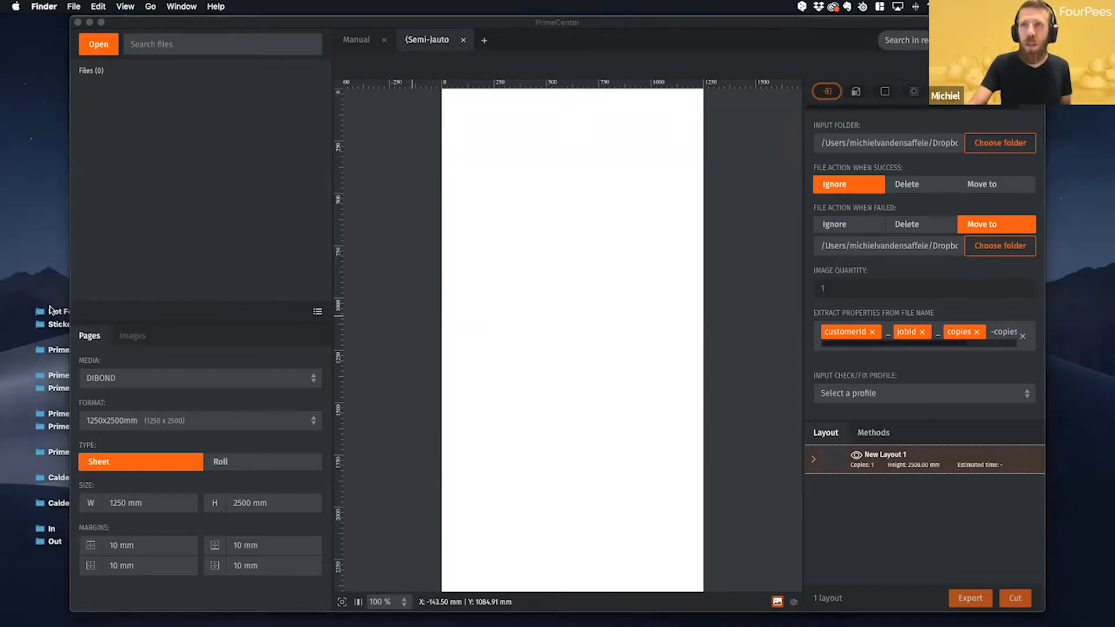
{"action": "left_click", "coordinate": [60, 324]}
{"action": "double_click", "coordinate": [59, 324]}
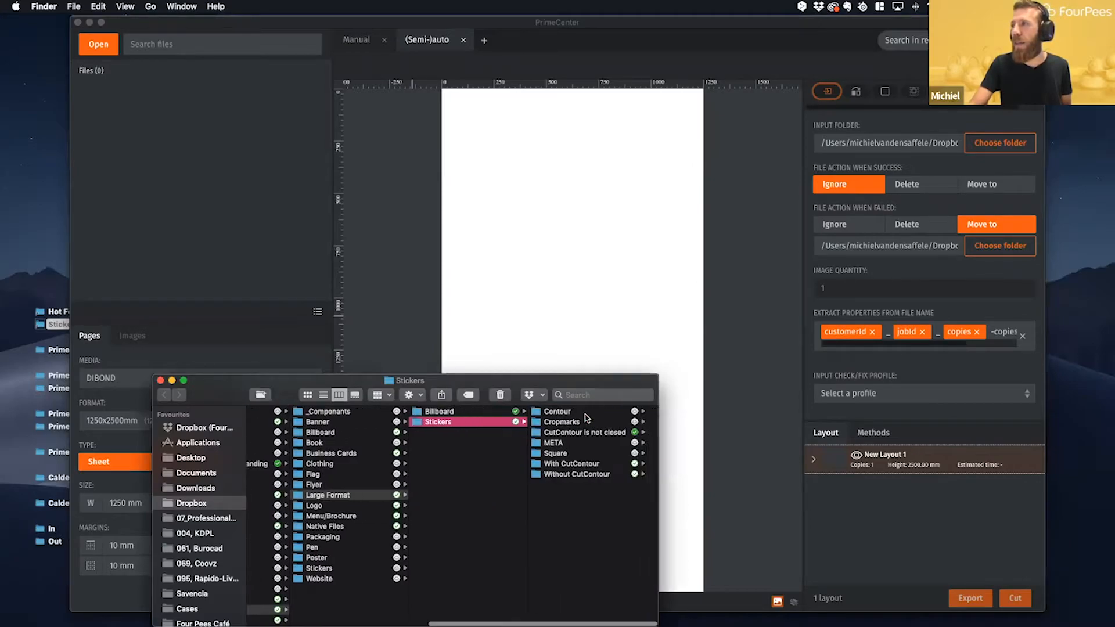
{"action": "left_click", "coordinate": [583, 412]}
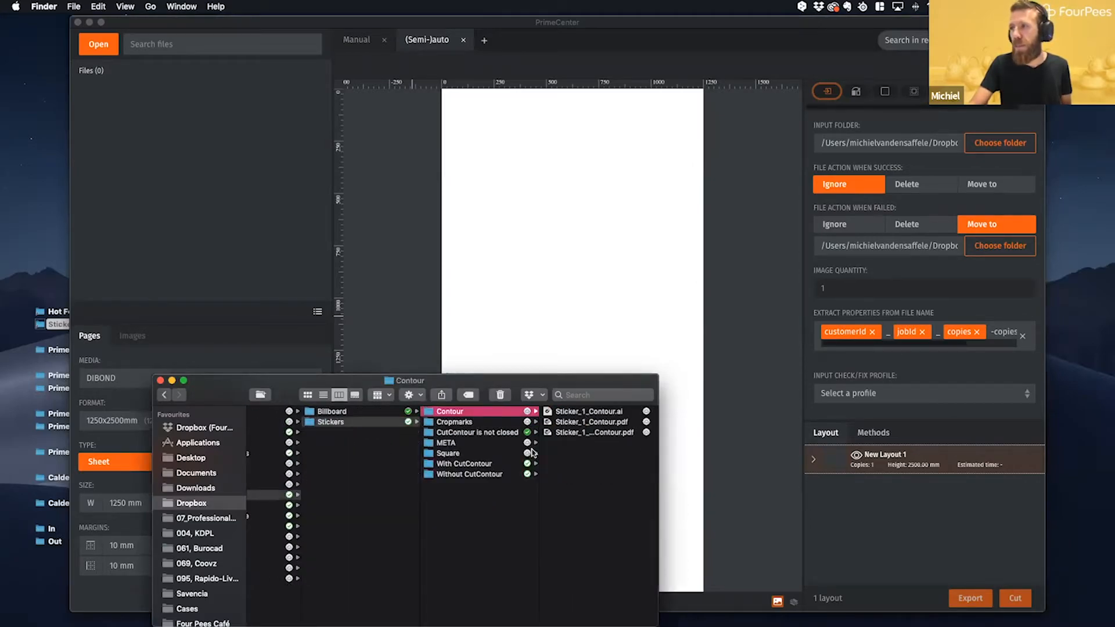
{"action": "left_click", "coordinate": [473, 463]}
{"action": "left_click", "coordinate": [562, 422]}
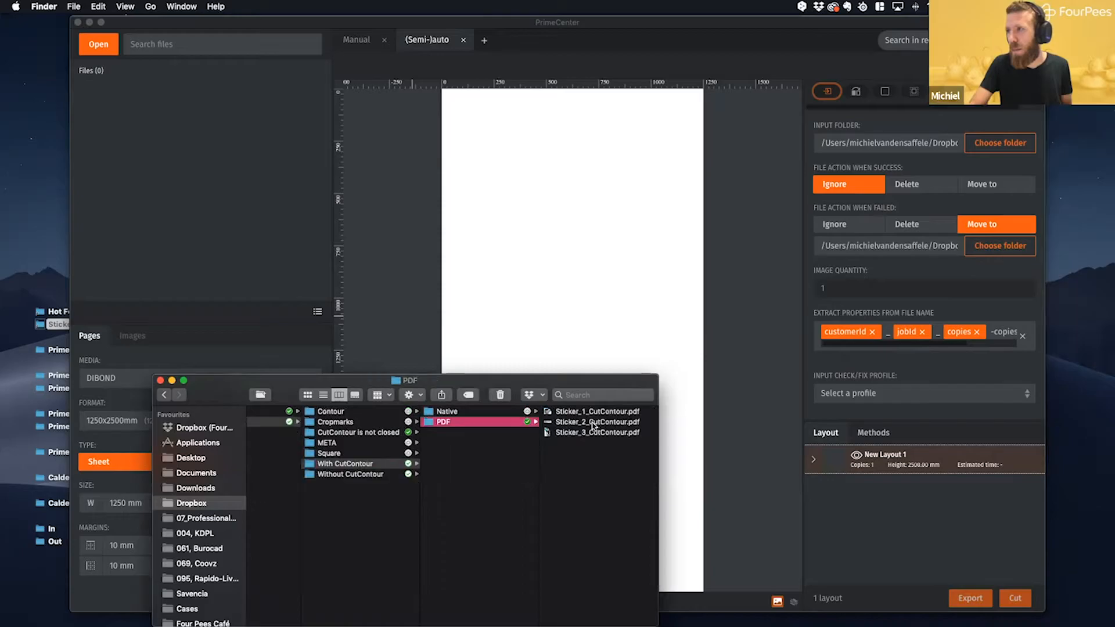
{"action": "left_click_drag", "start_coordinate": [590, 411], "coordinate": [169, 222]}
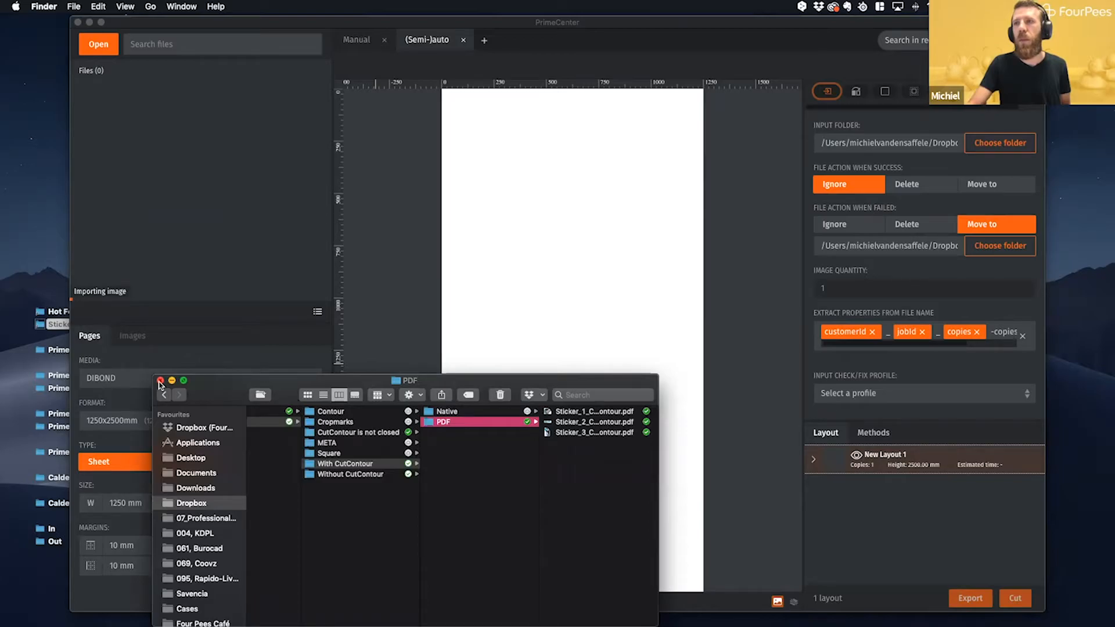
{"action": "left_click", "coordinate": [161, 384]}
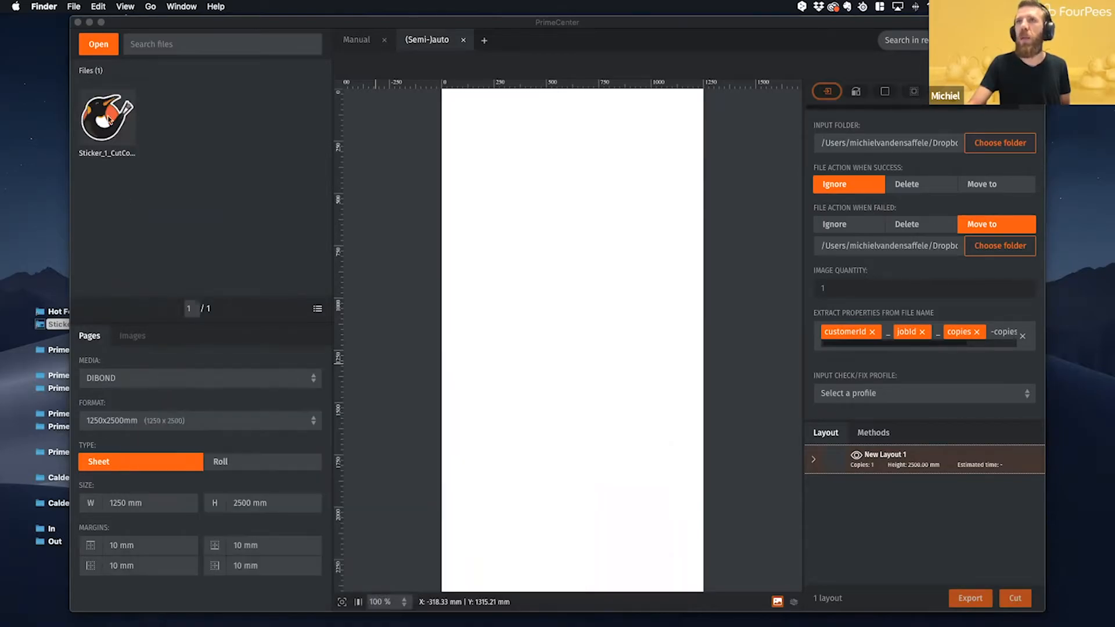
- Examine the imported sticker's image properties, including quantity, contours, customer ID, order ID, job name and comments
{"action": "left_click", "coordinate": [110, 122]}
{"action": "left_click", "coordinate": [108, 134]}
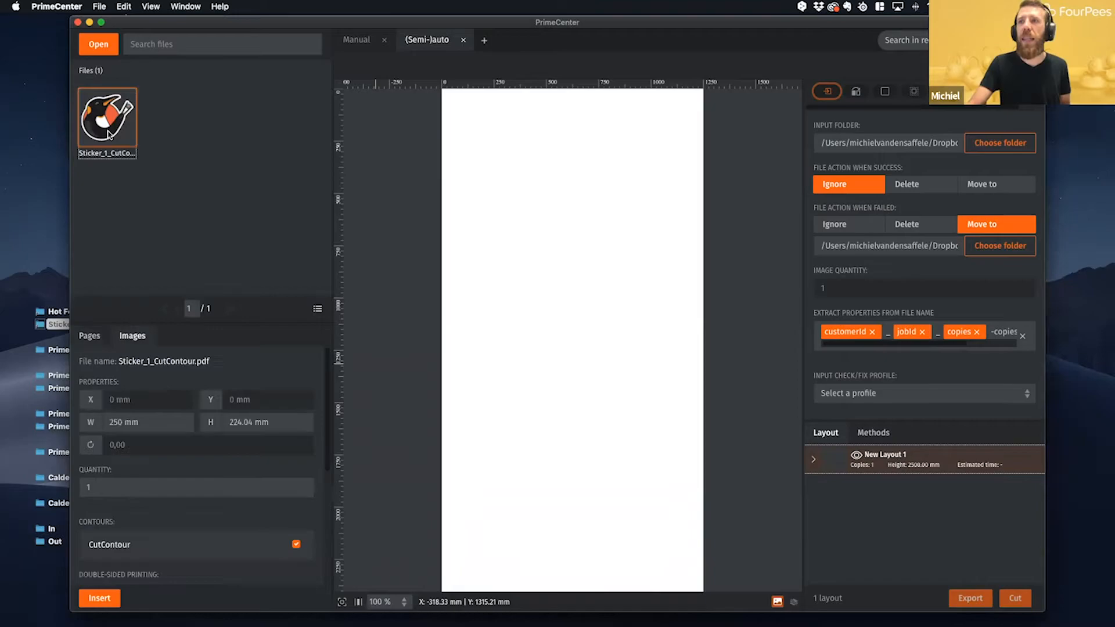
{"action": "scroll", "coordinate": [235, 465], "scroll_direction": "down", "scroll_amount": 5}
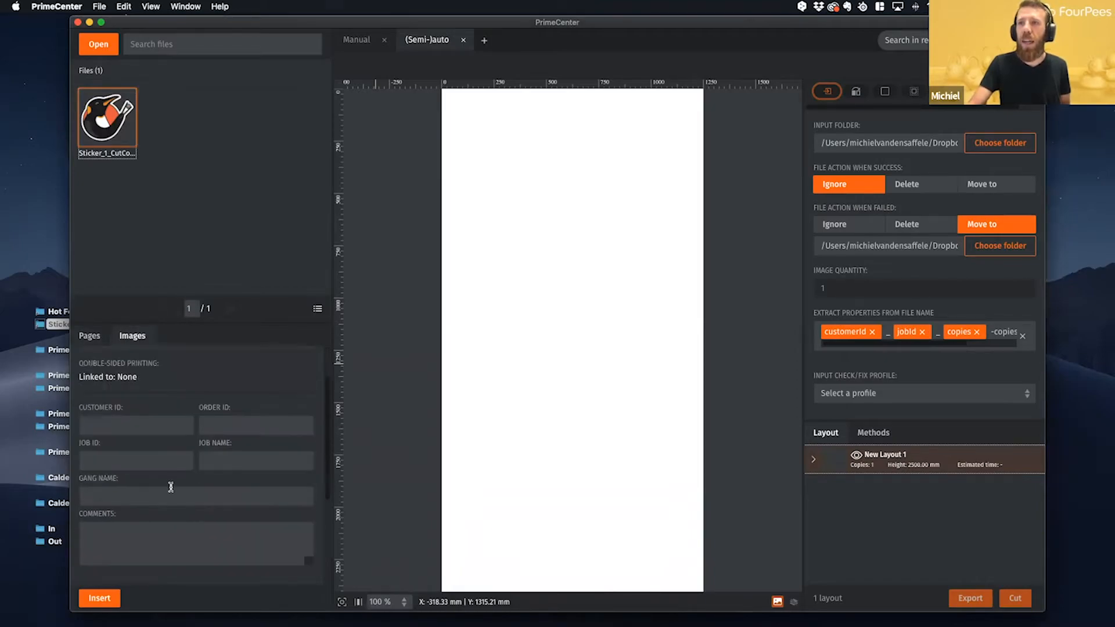
{"action": "scroll", "coordinate": [180, 418], "scroll_direction": "up", "scroll_amount": 3}
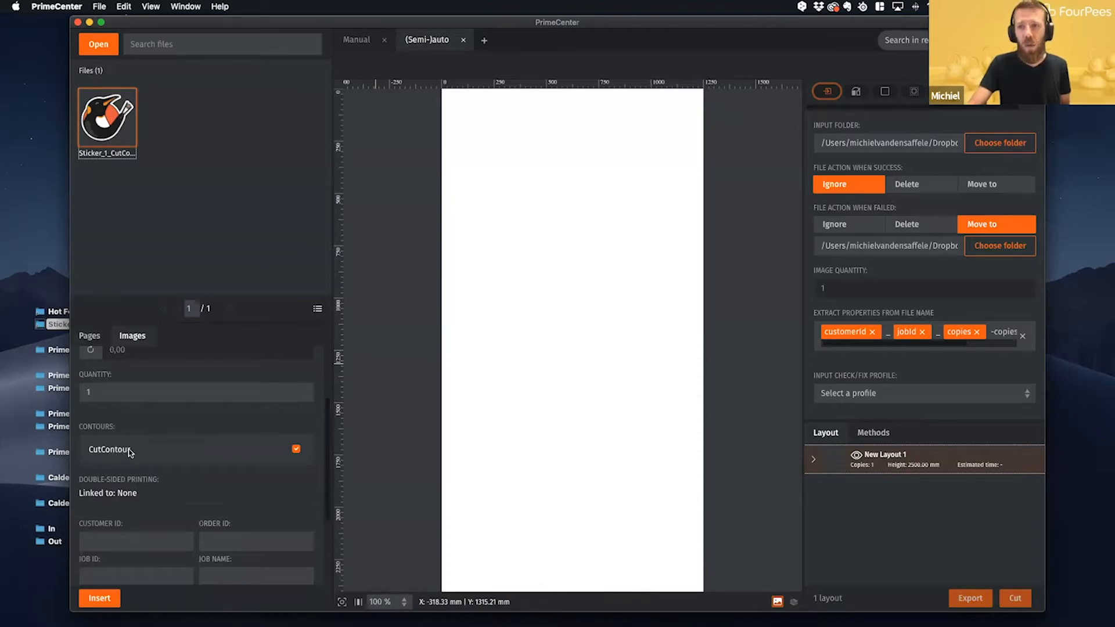
{"action": "scroll", "coordinate": [130, 453], "scroll_direction": "up", "scroll_amount": 2}
{"action": "left_click", "coordinate": [104, 468]}
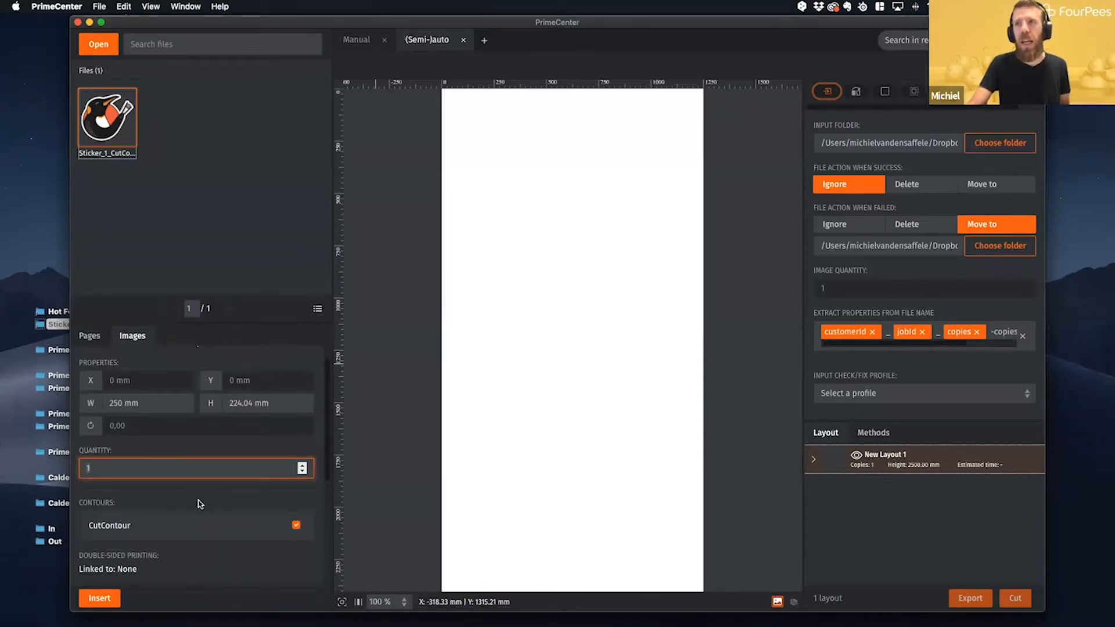
{"action": "scroll", "coordinate": [199, 503], "scroll_direction": "down", "scroll_amount": 1}
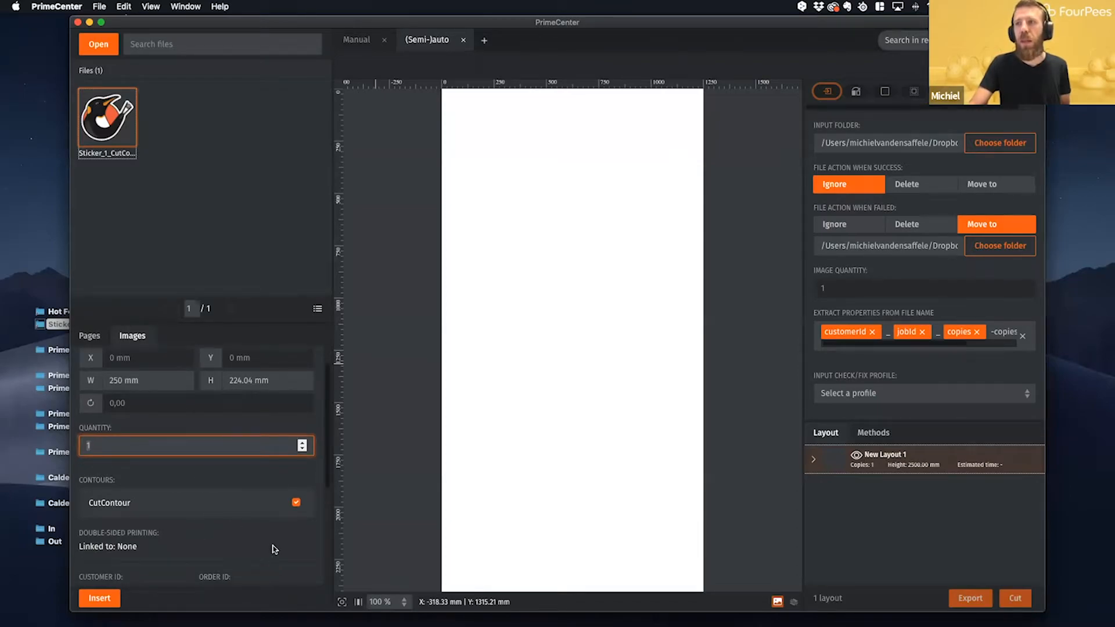
{"action": "left_click_drag", "start_coordinate": [327, 472], "coordinate": [324, 567]}
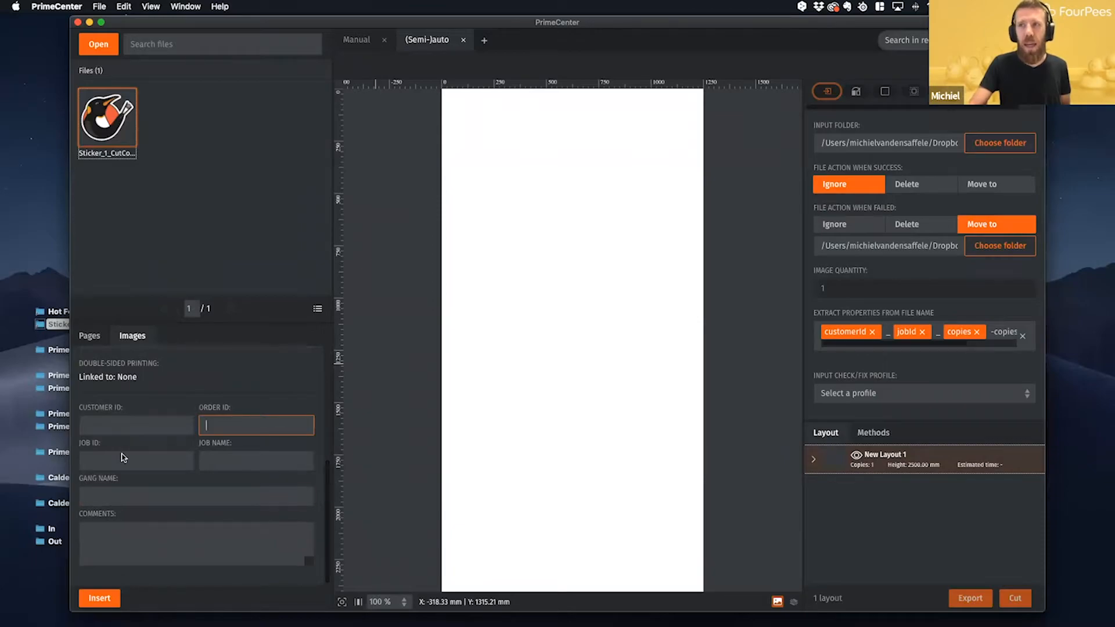
{"action": "left_click", "coordinate": [223, 466]}
{"action": "left_click", "coordinate": [156, 537]}
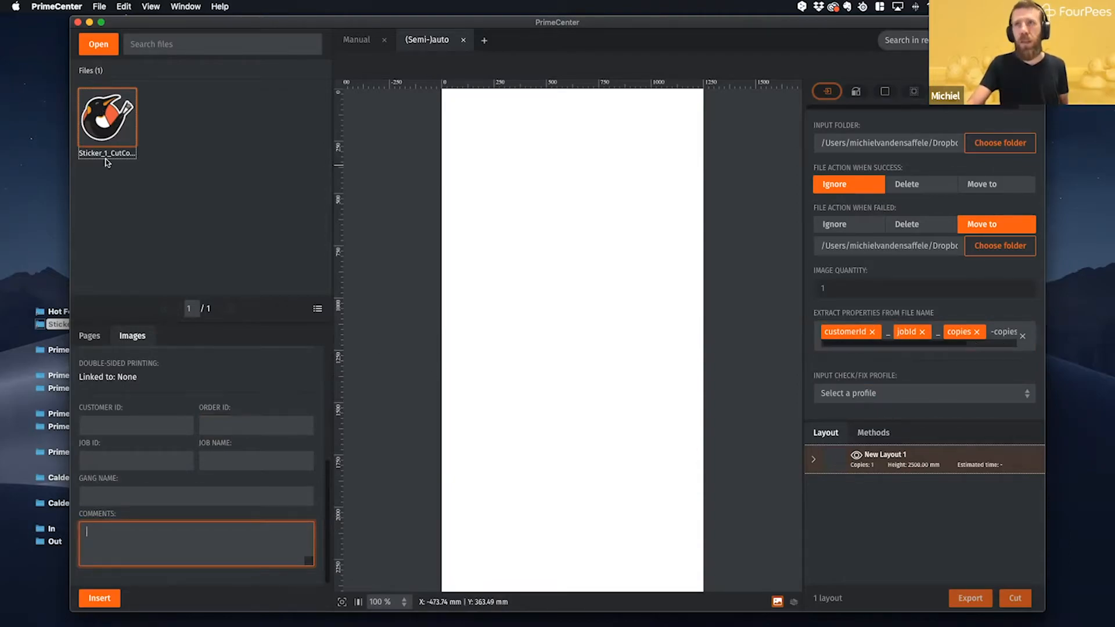
{"action": "left_click", "coordinate": [91, 428]}
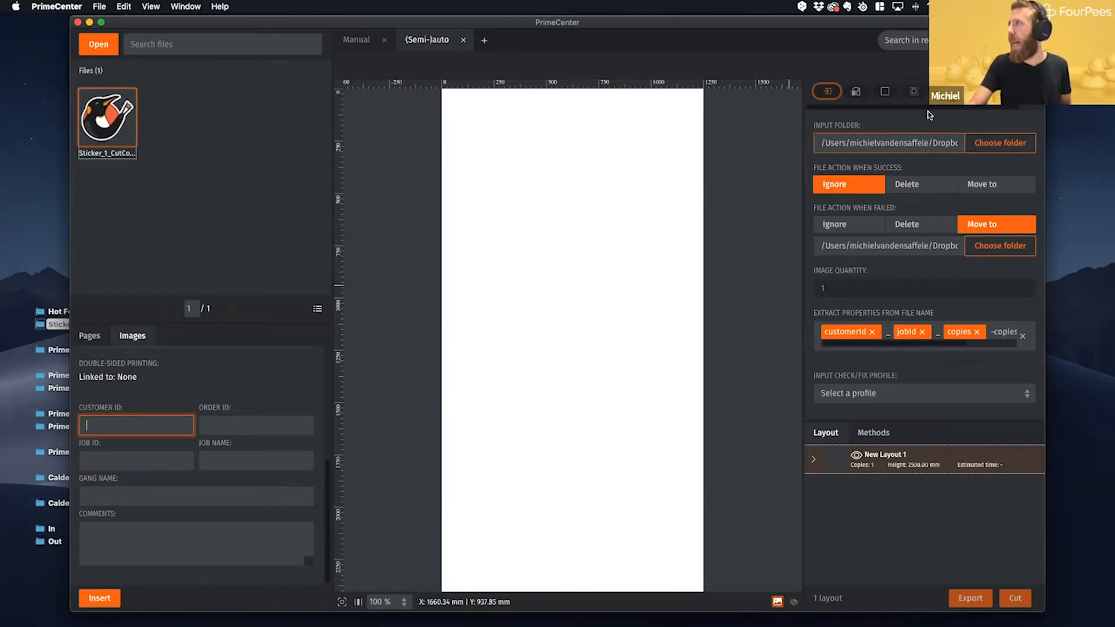
- Show the annotation settings and relate them to the sticker's customer ID, order ID, job ID, job name, gang name and comments fields
{"action": "left_click", "coordinate": [972, 91]}
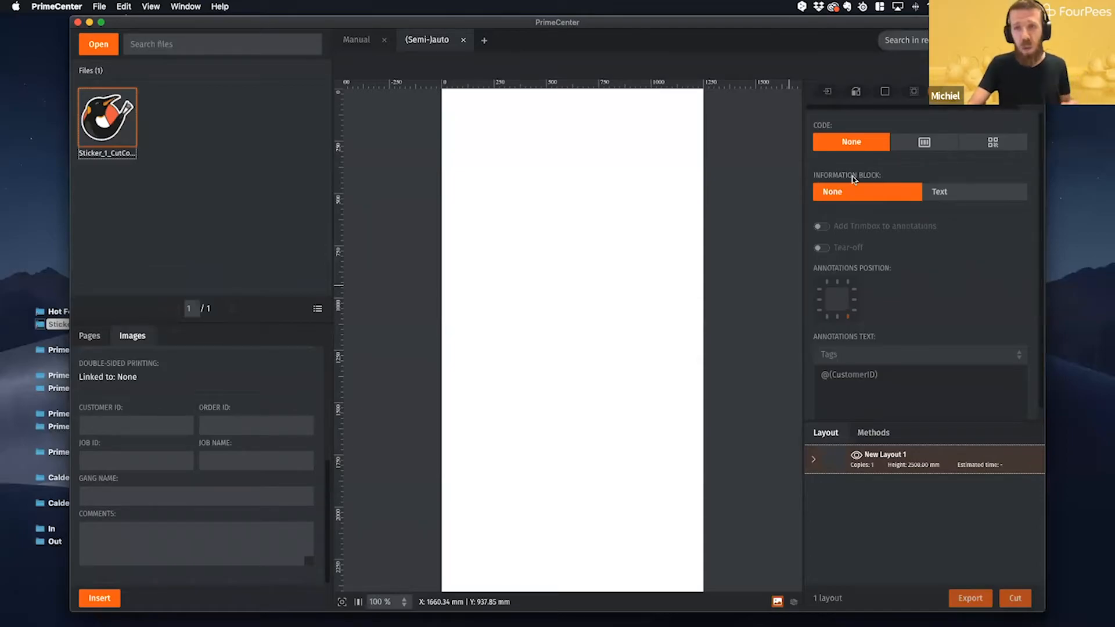
{"action": "left_click", "coordinate": [114, 427]}
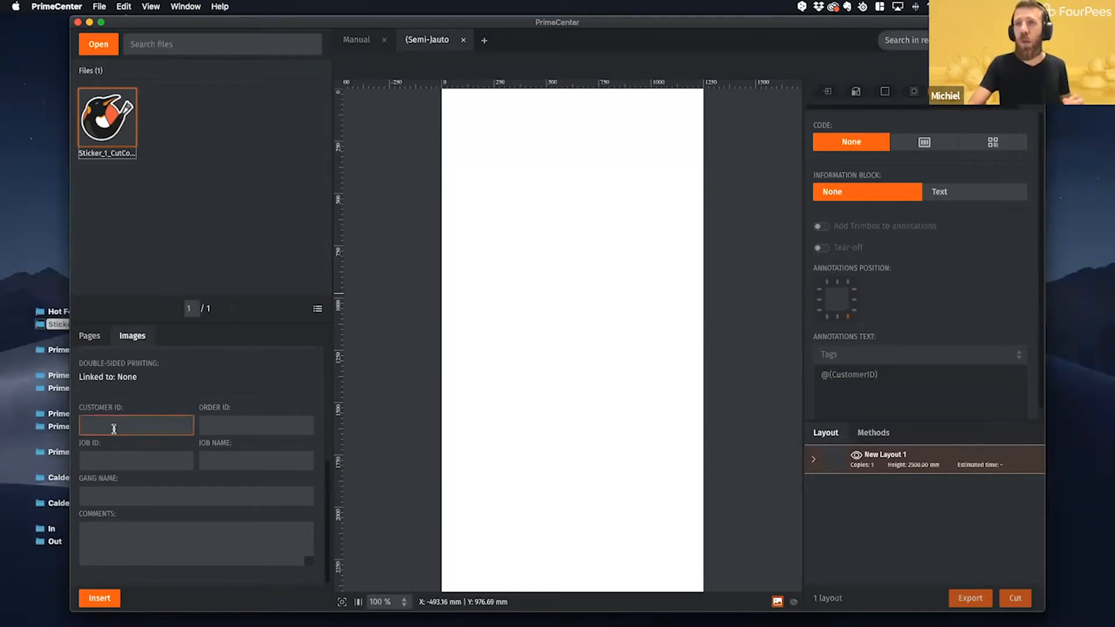
{"action": "key", "text": "Tab"}
{"action": "key", "text": "Tab"}
{"action": "key", "text": "Tab"}
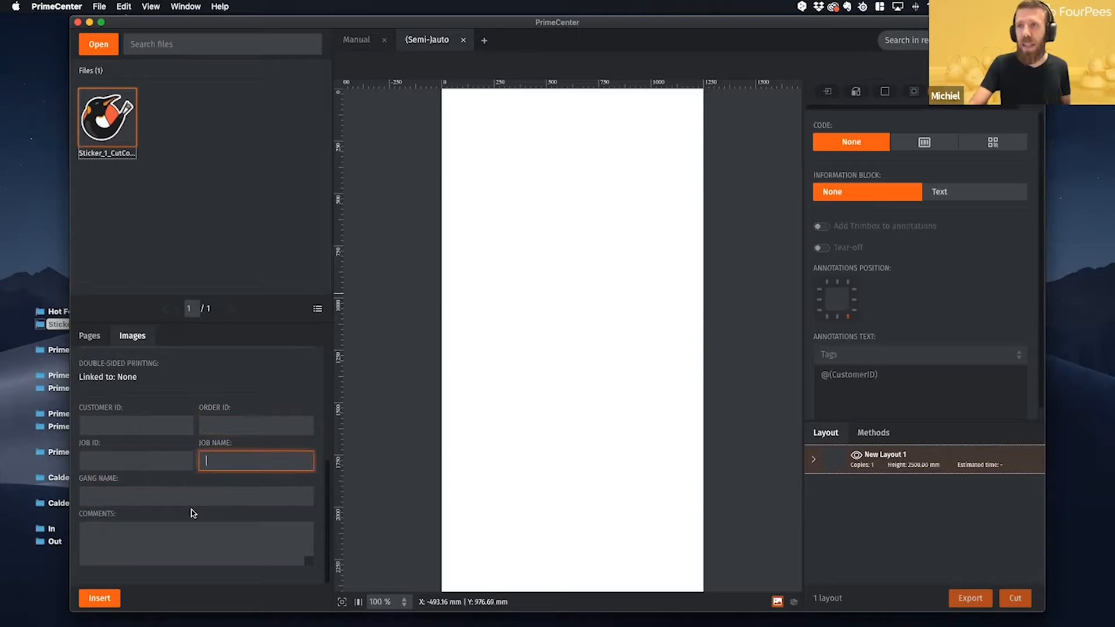
{"action": "key", "text": "Tab"}
{"action": "key", "text": "Tab"}
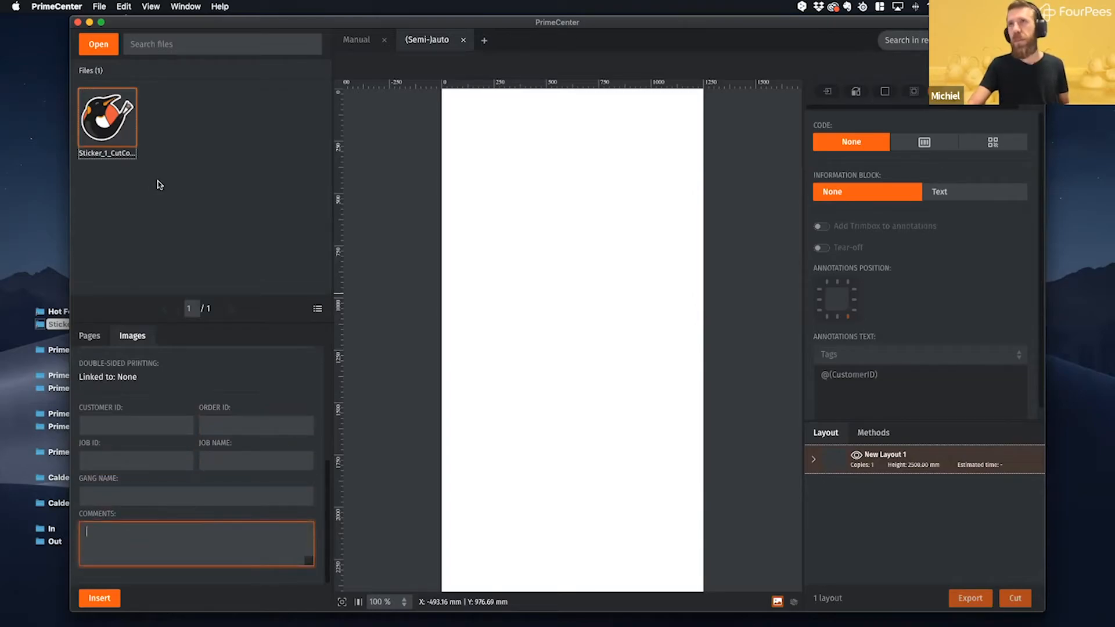
- Remove the imported Sticker_1_CutContour file from the file list
{"action": "left_click", "coordinate": [209, 169]}
{"action": "left_click", "coordinate": [96, 130]}
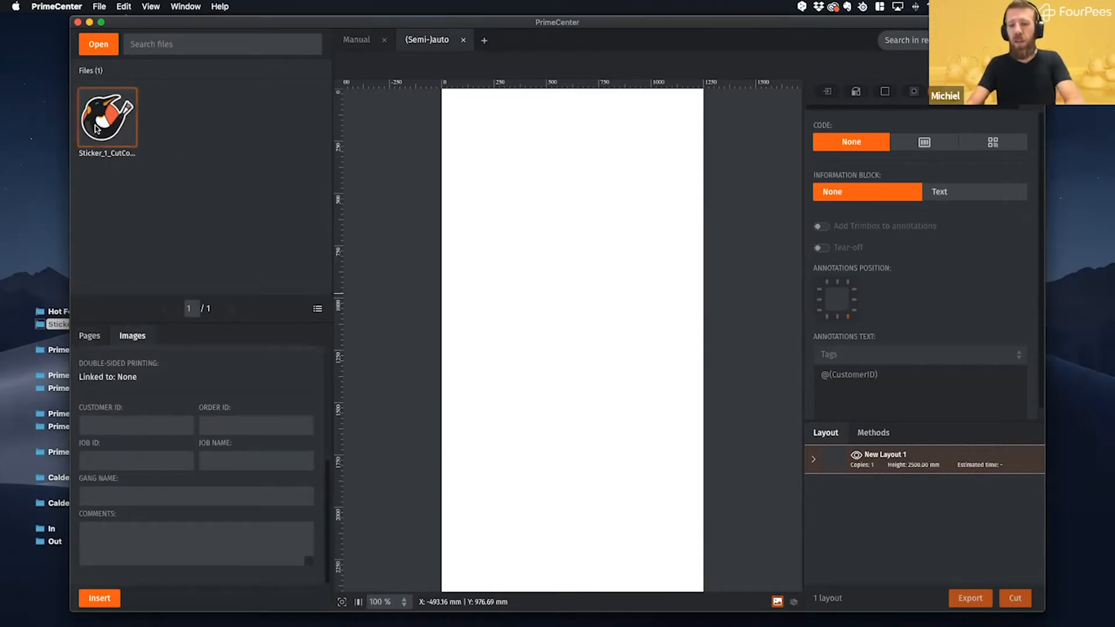
{"action": "key", "text": "Delete"}
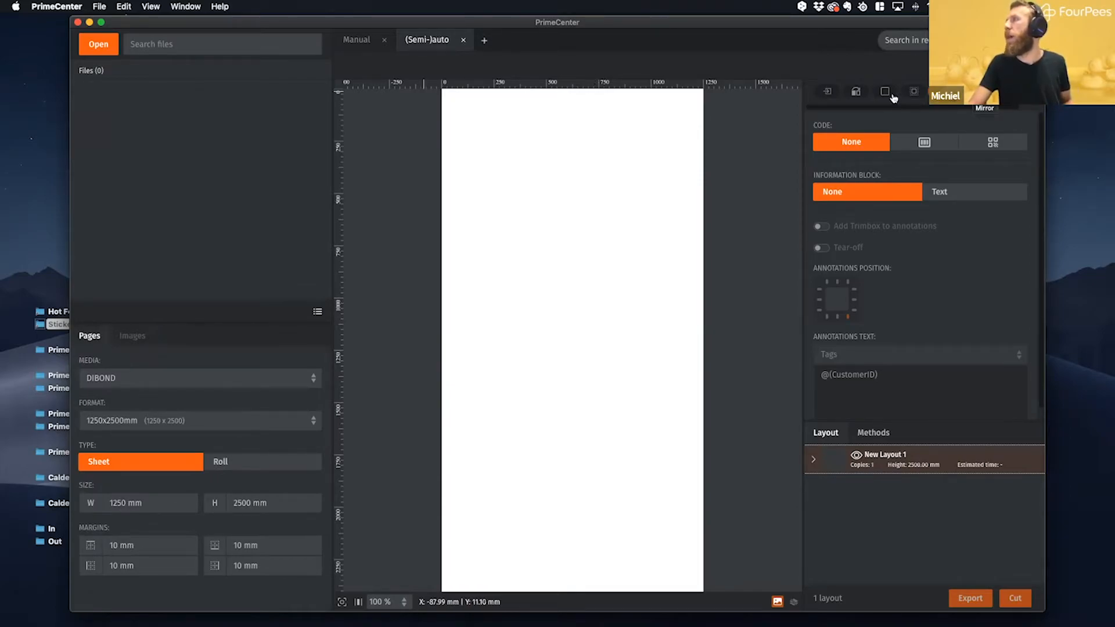
- Examine the True Shape nesting settings, including direction, minimum fill ratio, nesting threshold, optimization time, ganging and layout name template
{"action": "left_click", "coordinate": [856, 92]}
{"action": "left_click", "coordinate": [943, 91]}
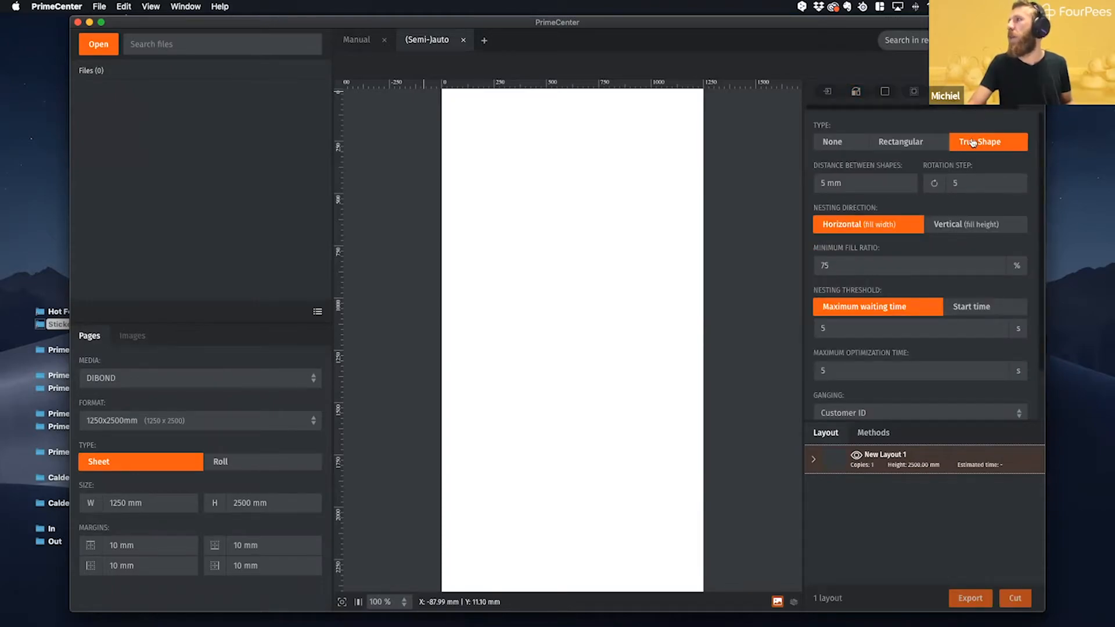
{"action": "scroll", "coordinate": [1037, 234], "scroll_direction": "down", "scroll_amount": 3}
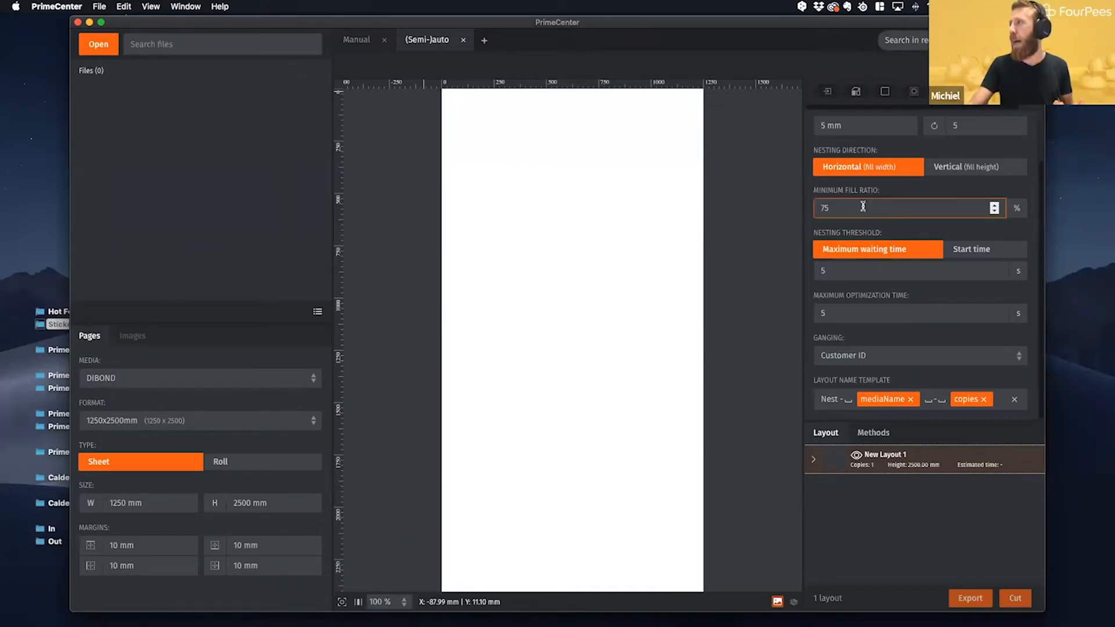
{"action": "left_click_drag", "start_coordinate": [847, 206], "coordinate": [802, 202]}
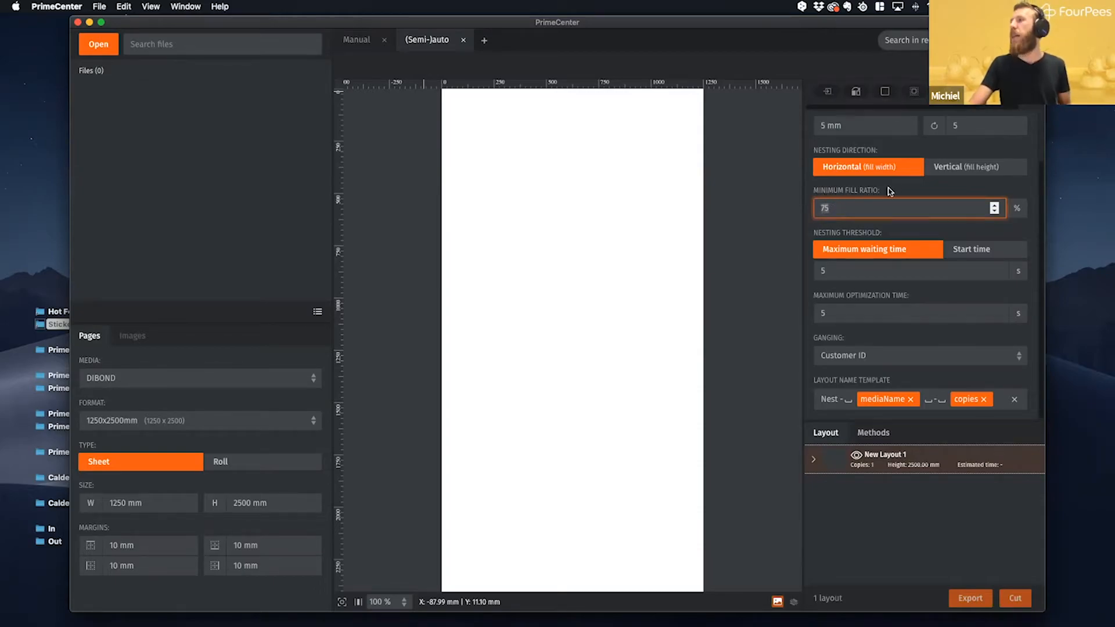
{"action": "scroll", "coordinate": [899, 182], "scroll_direction": "up", "scroll_amount": 2}
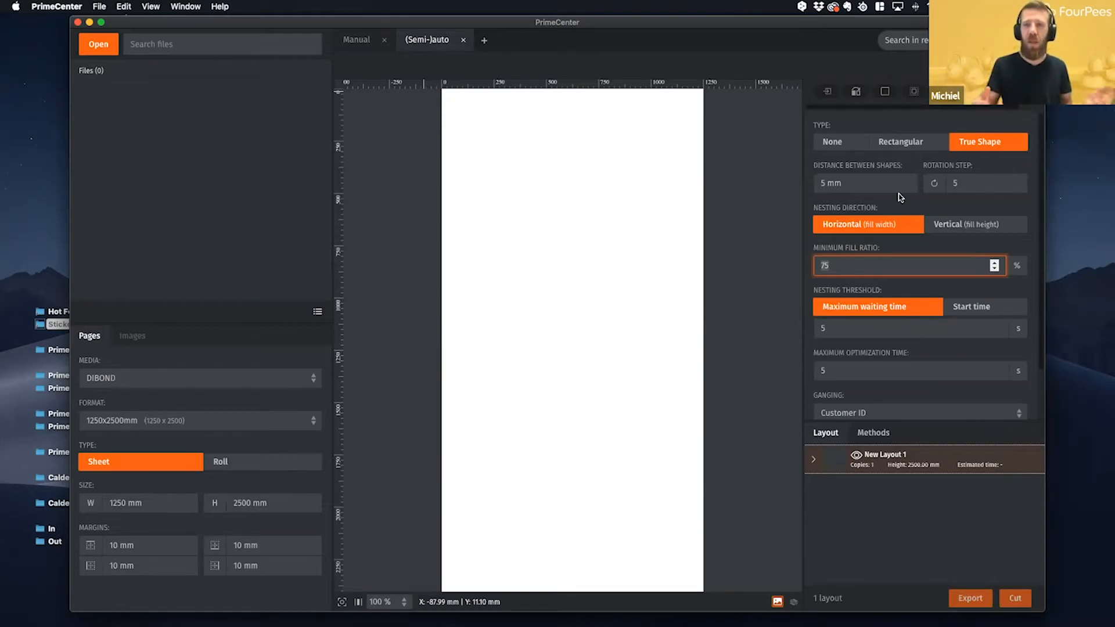
{"action": "scroll", "coordinate": [929, 197], "scroll_direction": "down", "scroll_amount": 1}
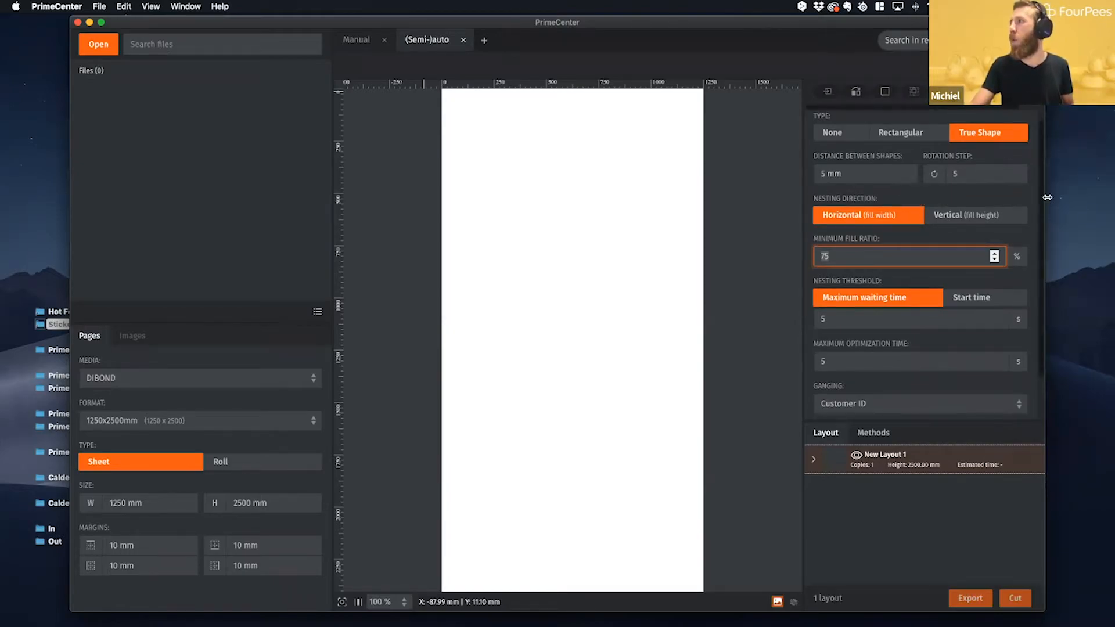
{"action": "scroll", "coordinate": [1043, 201], "scroll_direction": "down", "scroll_amount": 3}
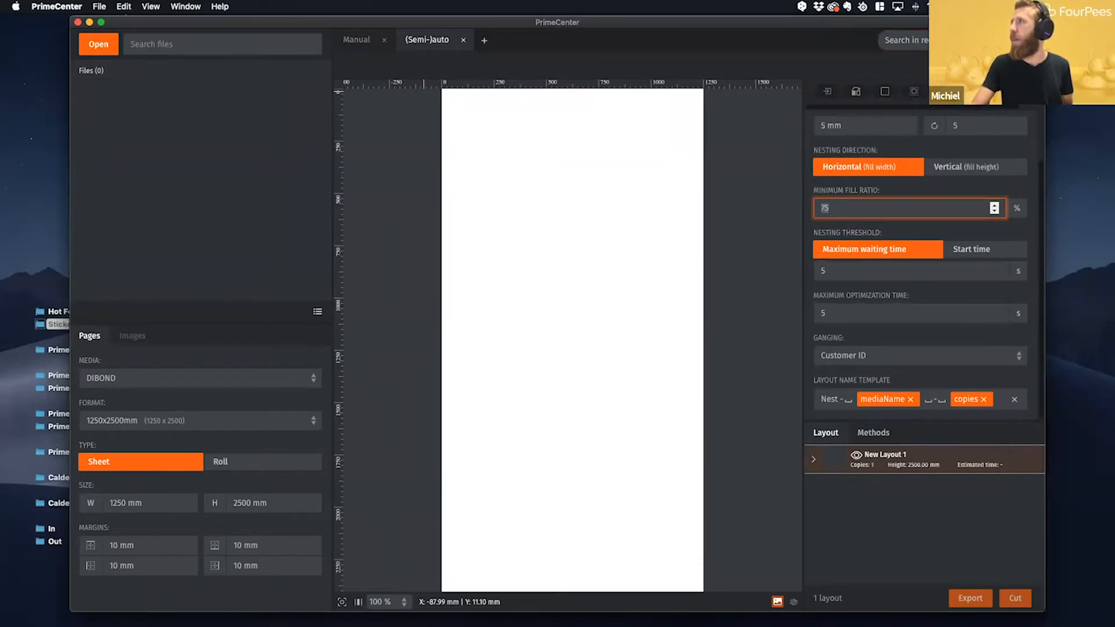
{"action": "scroll", "coordinate": [921, 261], "scroll_direction": "down", "scroll_amount": 10}
- Review the cut mark settings, including mark shape, size, spacing and margins
{"action": "left_click_drag", "start_coordinate": [1004, 113], "coordinate": [1036, 113]}
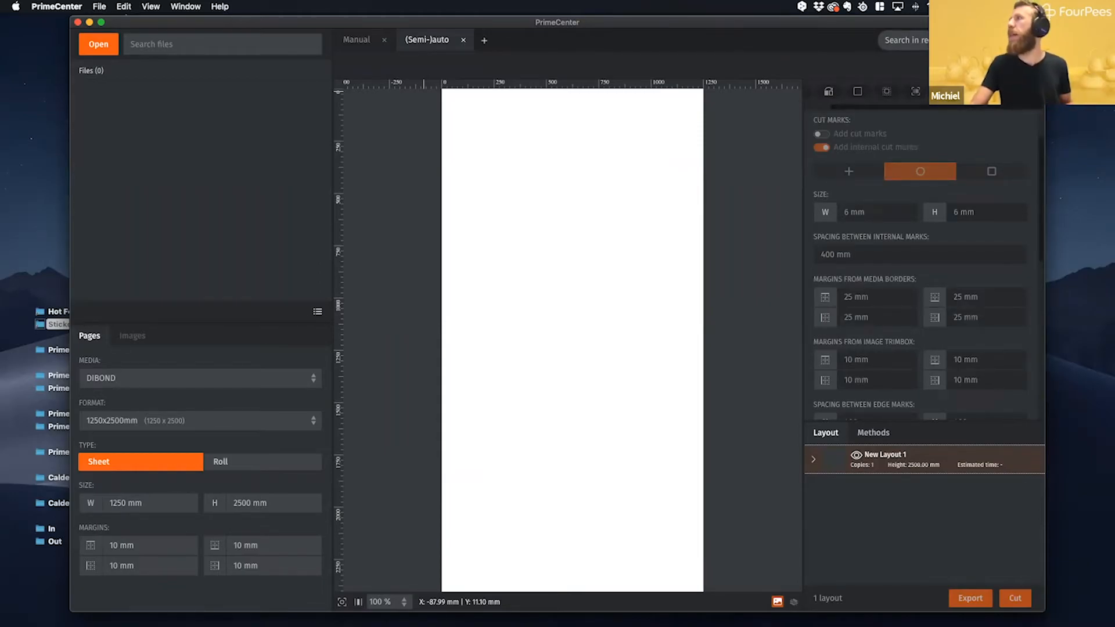
{"action": "scroll", "coordinate": [987, 151], "scroll_direction": "down", "scroll_amount": 6}
{"action": "scroll", "coordinate": [976, 142], "scroll_direction": "up", "scroll_amount": 1}
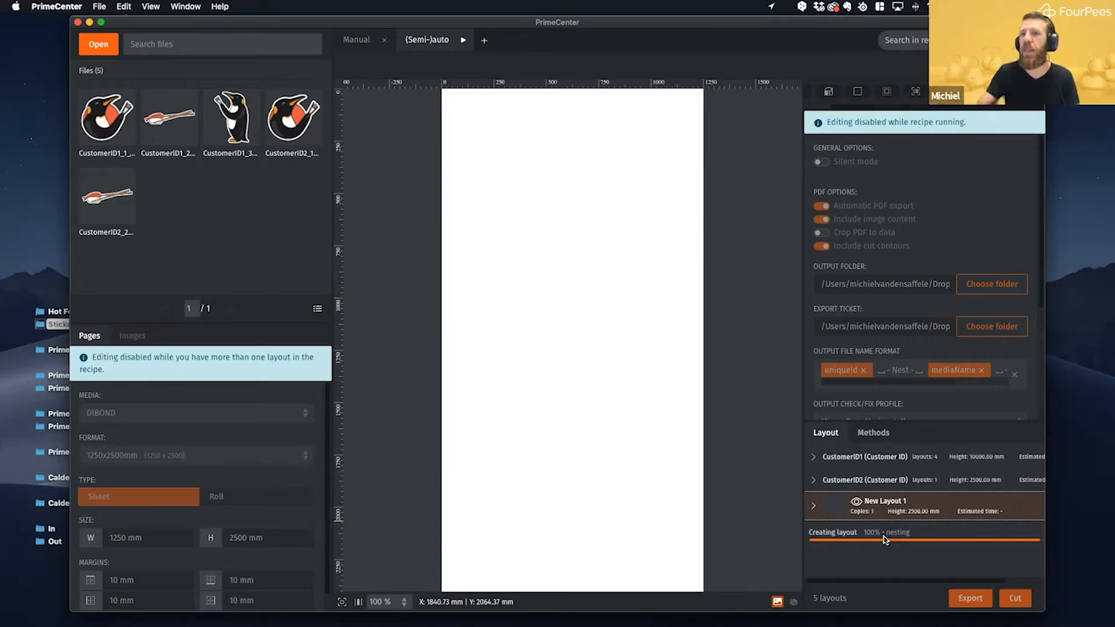
- Expand the CustomerID1 and CustomerID2 layout groups and look over the nested layouts in each
{"action": "left_click", "coordinate": [813, 457]}
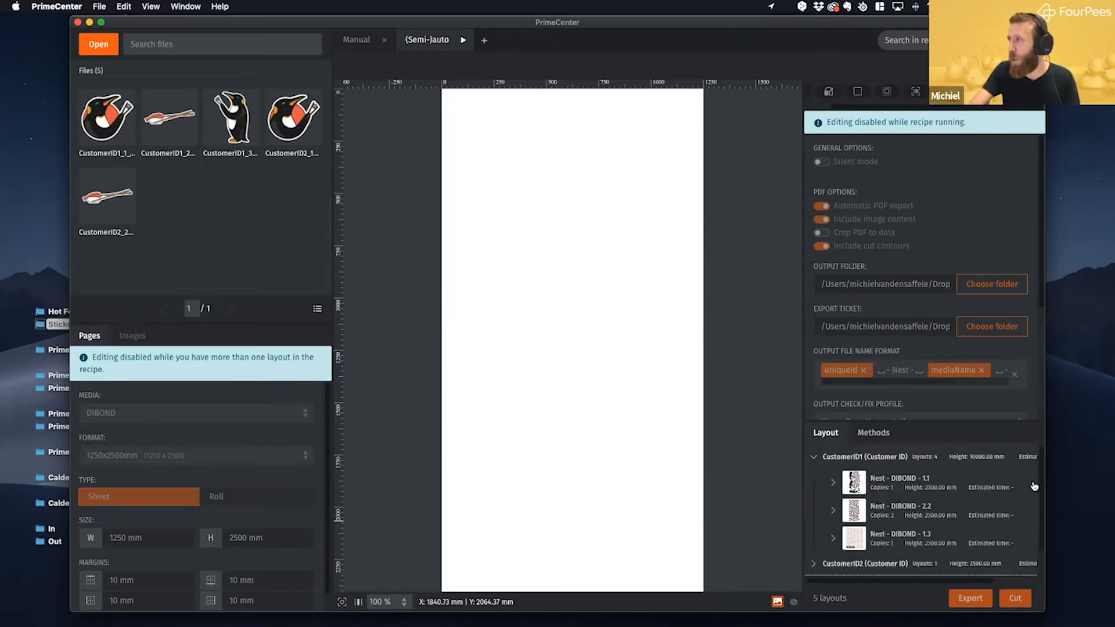
{"action": "scroll", "coordinate": [1043, 495], "scroll_direction": "down", "scroll_amount": 2}
{"action": "left_click_drag", "start_coordinate": [1044, 496], "coordinate": [1043, 506]}
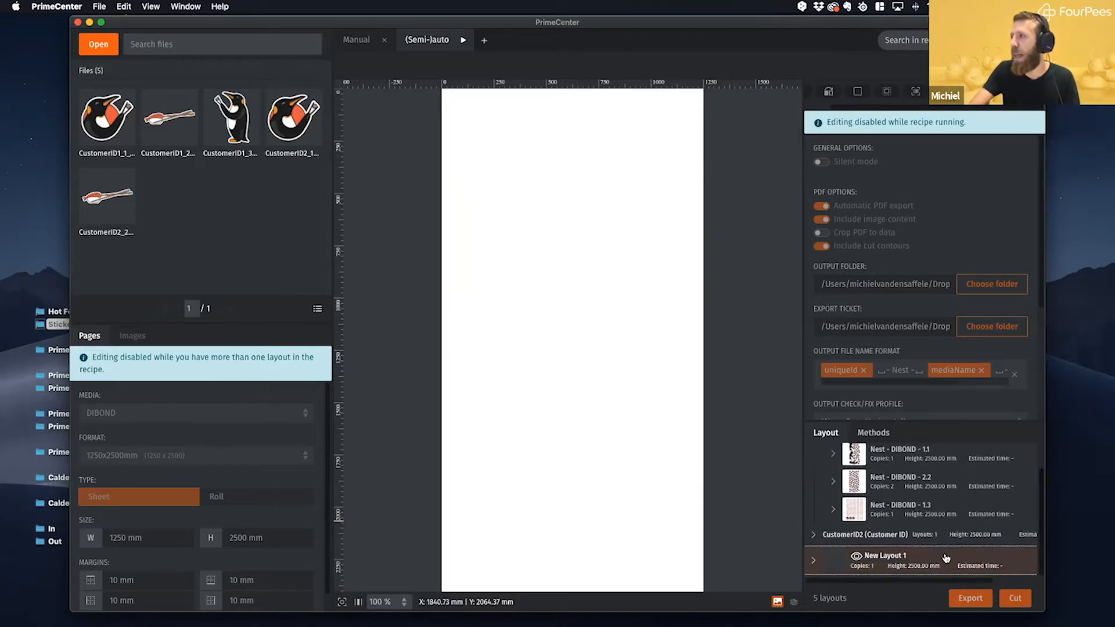
{"action": "left_click", "coordinate": [814, 535]}
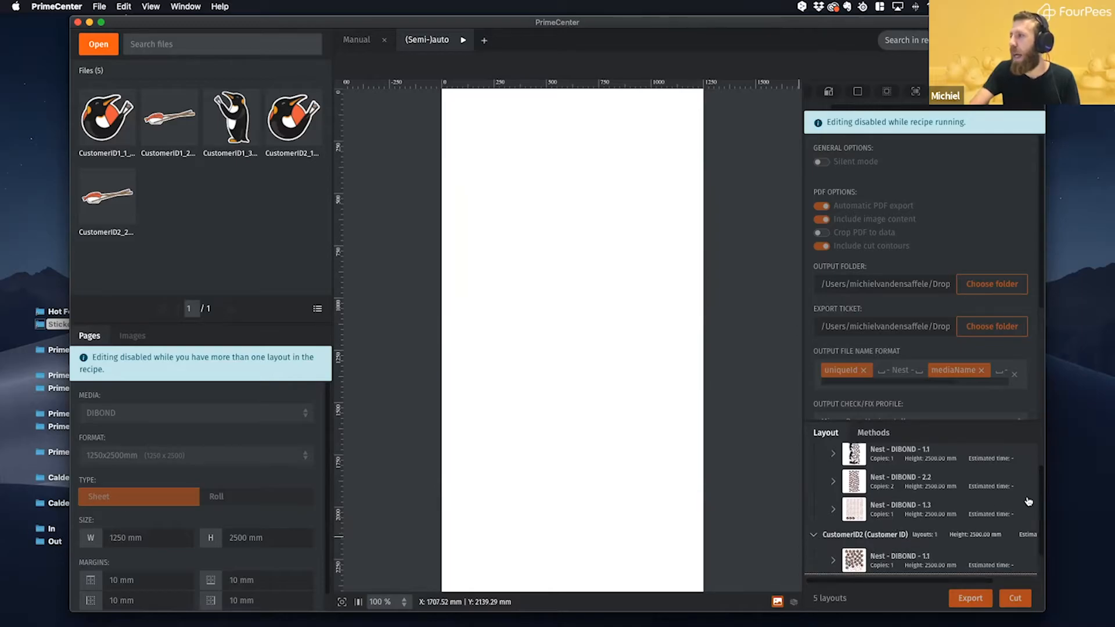
{"action": "left_click_drag", "start_coordinate": [1042, 496], "coordinate": [1041, 520]}
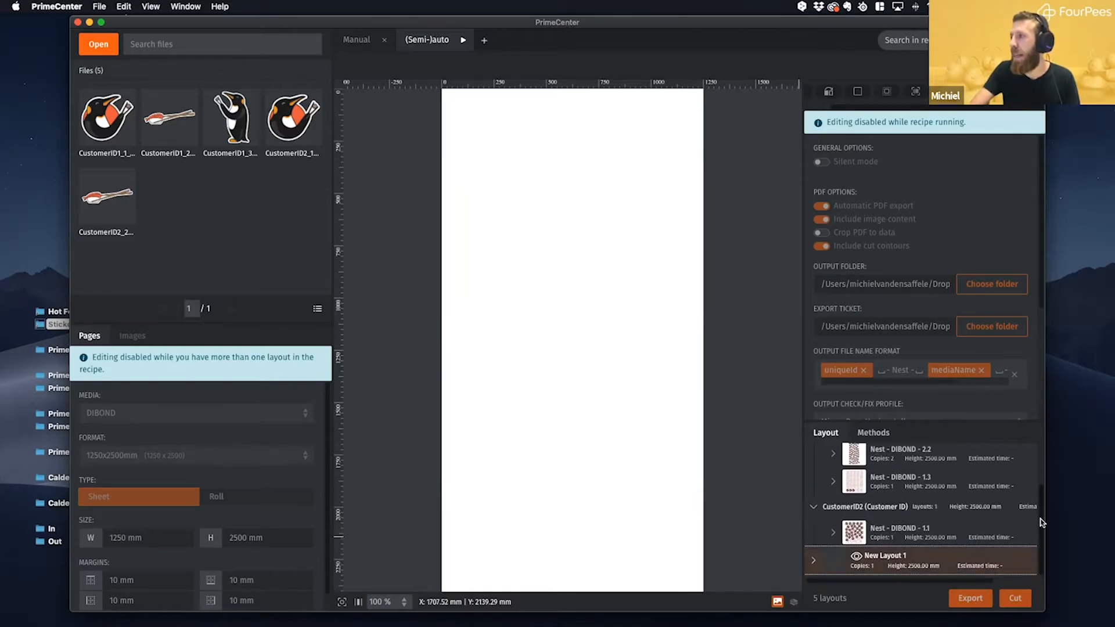
{"action": "scroll", "coordinate": [988, 500], "scroll_direction": "up", "scroll_amount": 2}
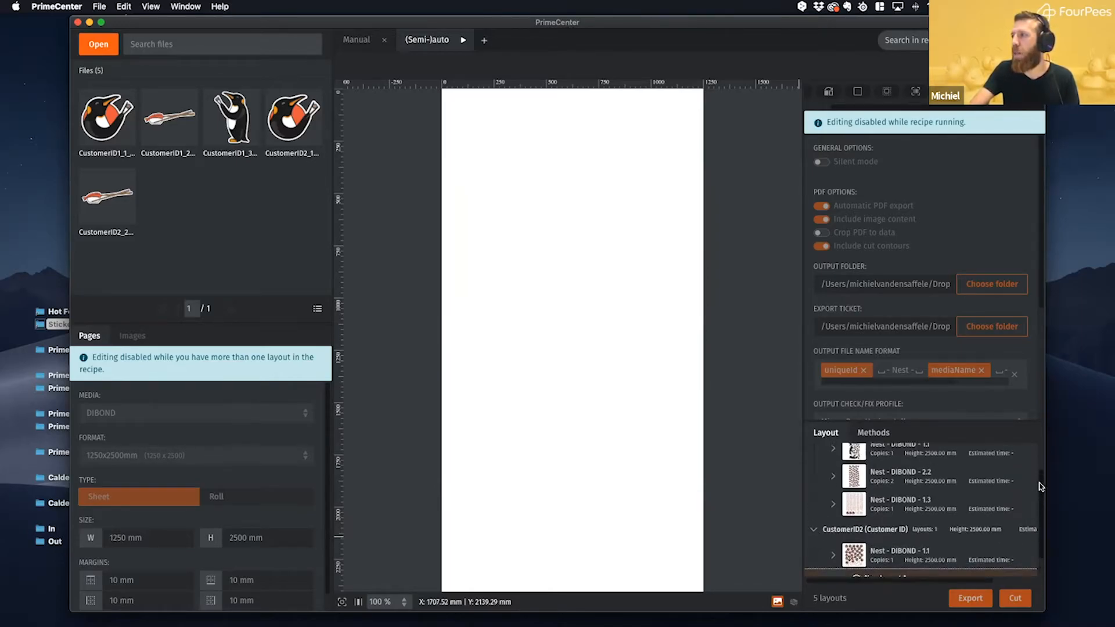
- Preview the three CustomerID1 layouts, Nest - DIBOND 1.1, 2.2 and 1.3, and the CustomerID2 layout
{"action": "left_click", "coordinate": [852, 462]}
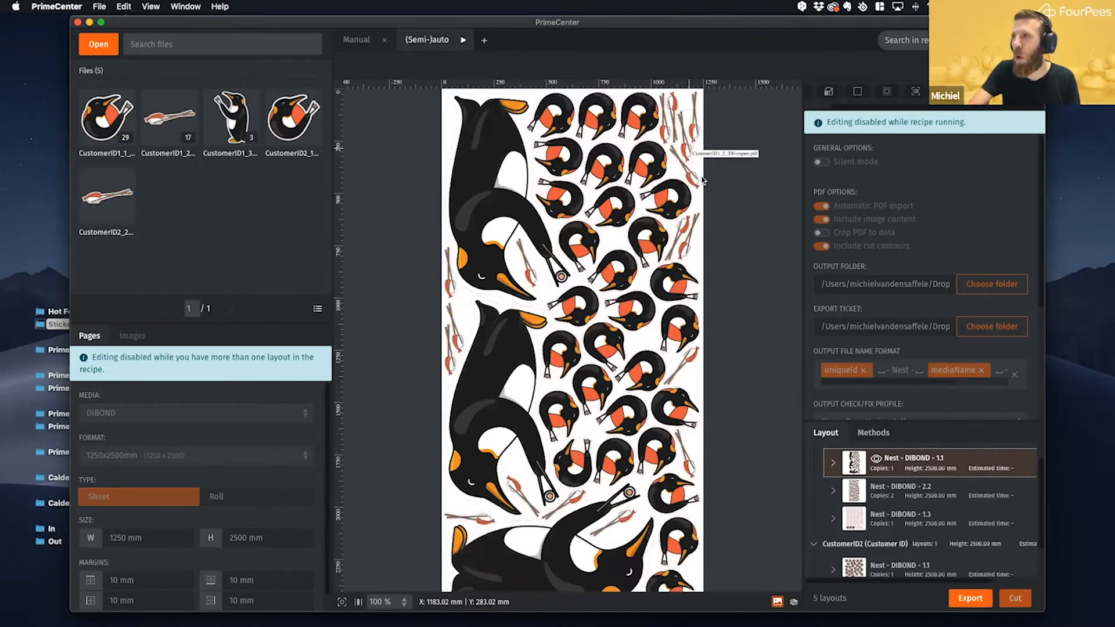
{"action": "left_click", "coordinate": [884, 489]}
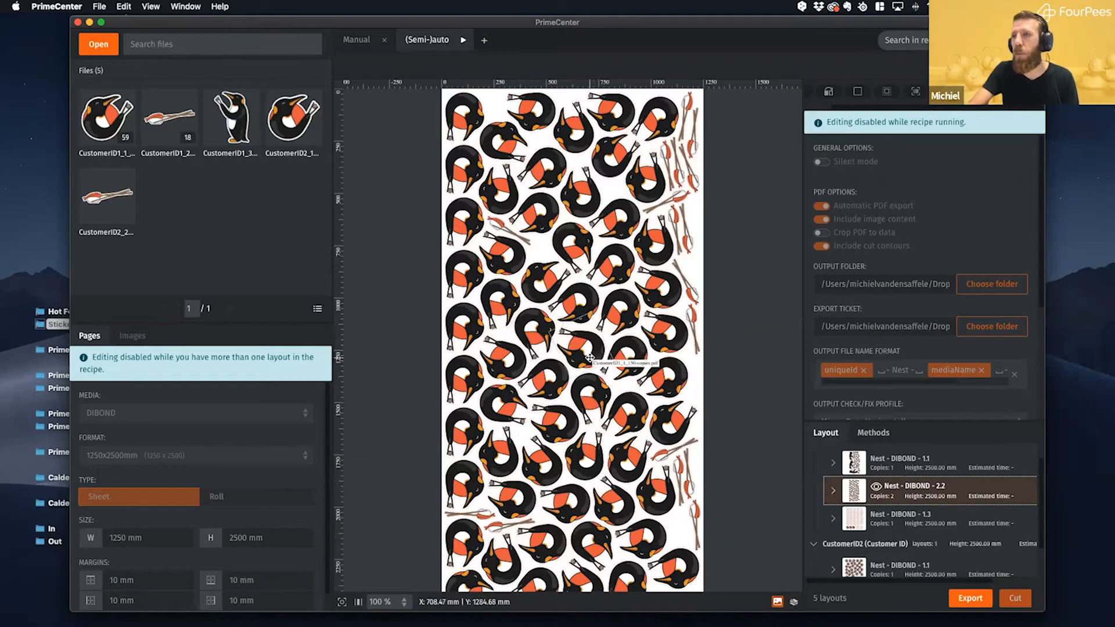
{"action": "left_click", "coordinate": [903, 514]}
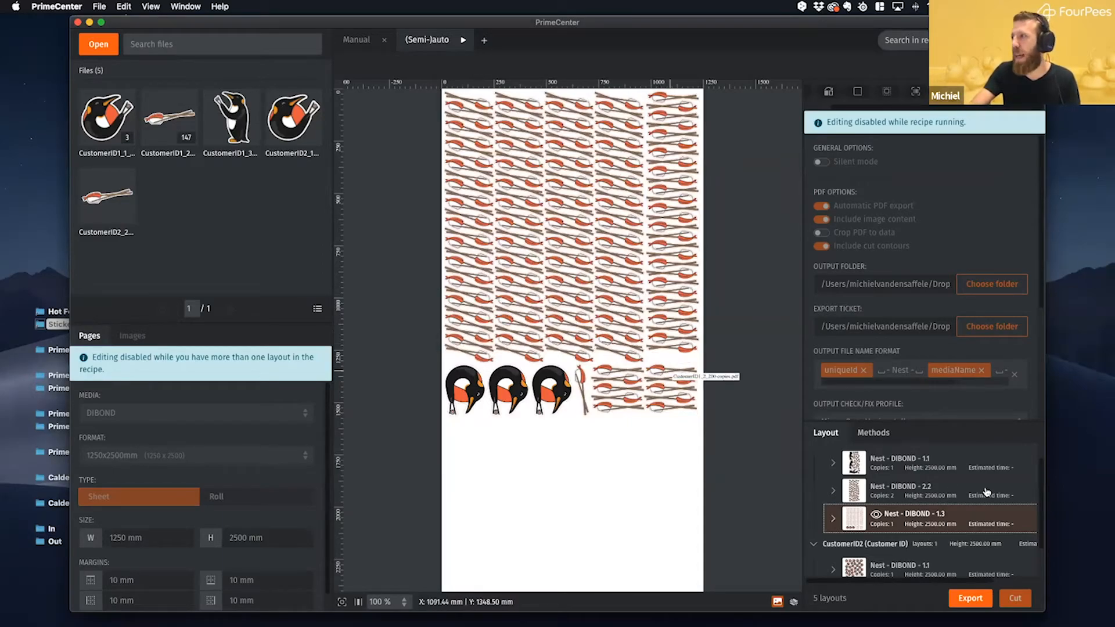
{"action": "scroll", "coordinate": [1041, 481], "scroll_direction": "down", "scroll_amount": 2}
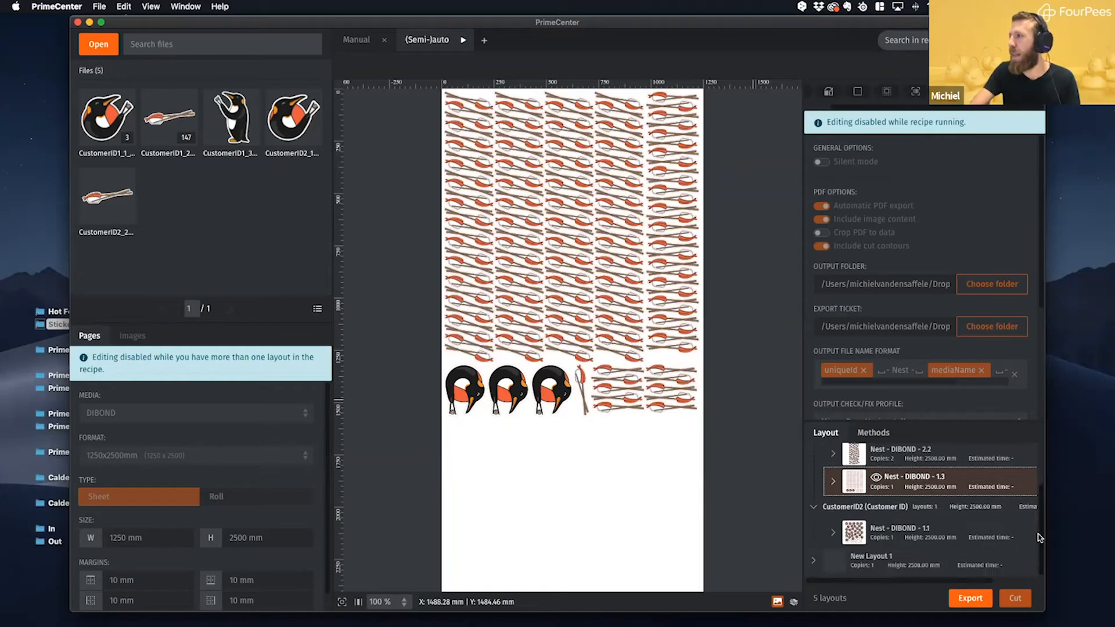
{"action": "left_click", "coordinate": [863, 533]}
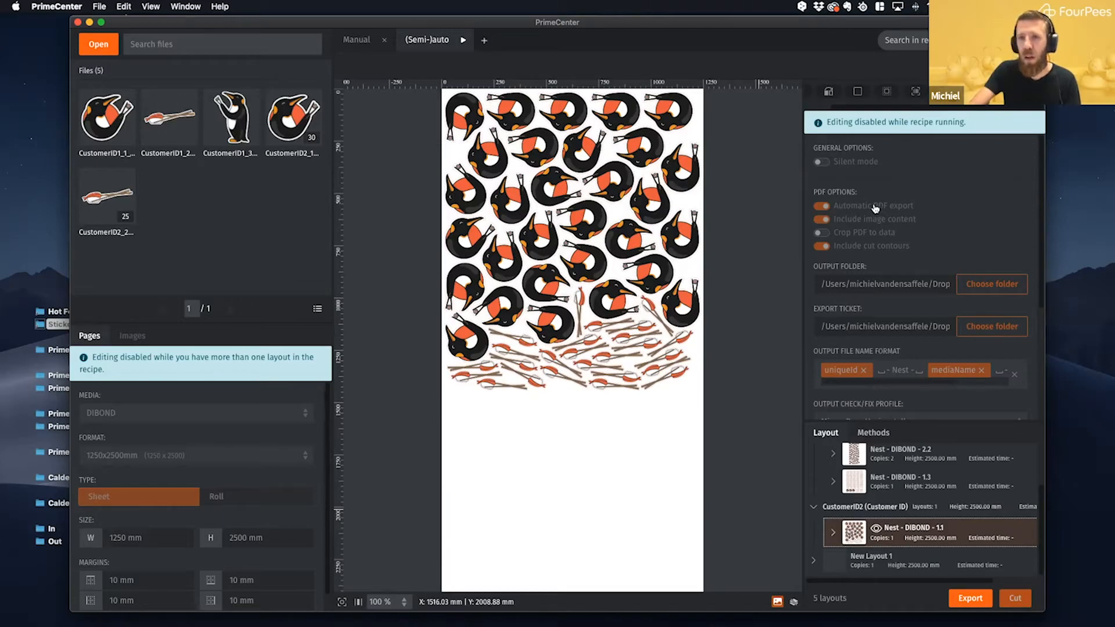
- Switch to Caldera RIP and inspect the exported DIBOND nest jobs in the Spooler
{"action": "mouse_move", "coordinate": [698, 609]}
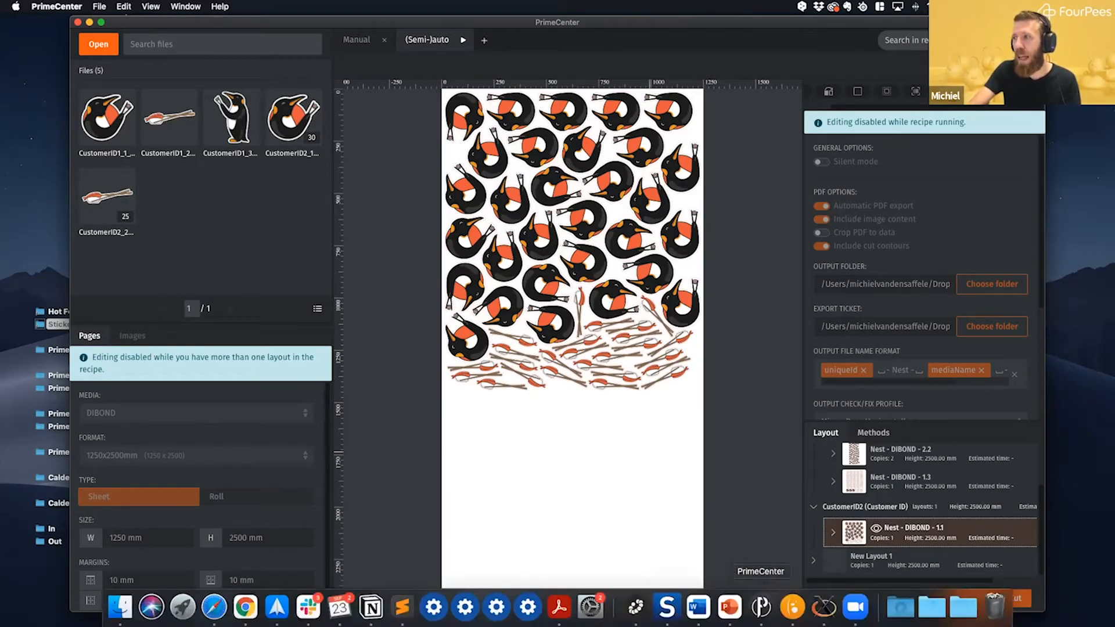
{"action": "left_click", "coordinate": [820, 607]}
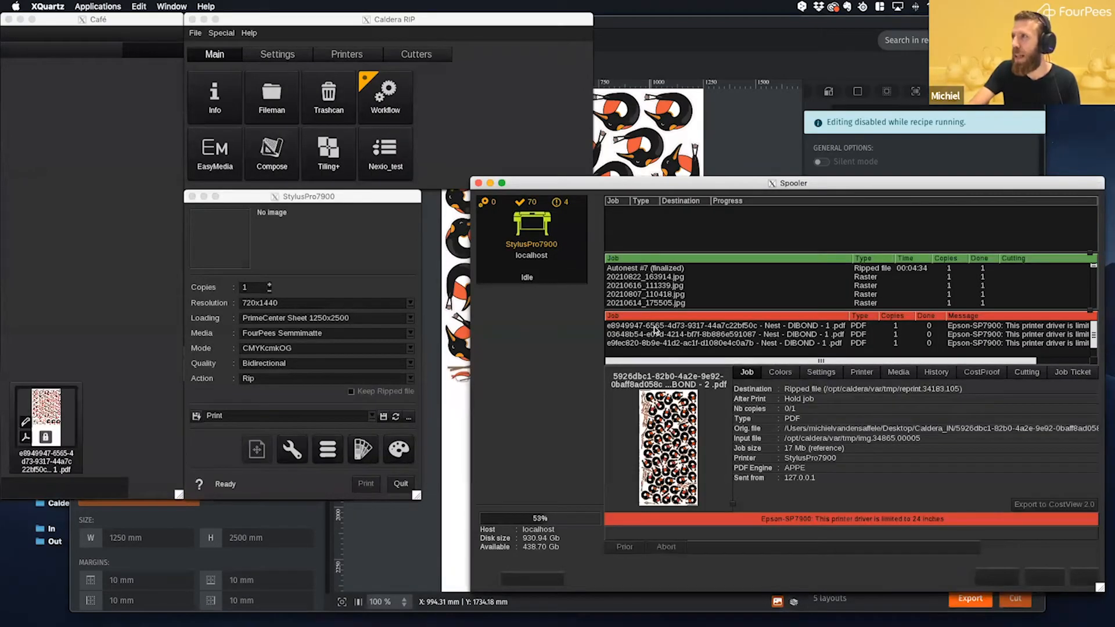
{"action": "left_click", "coordinate": [655, 330]}
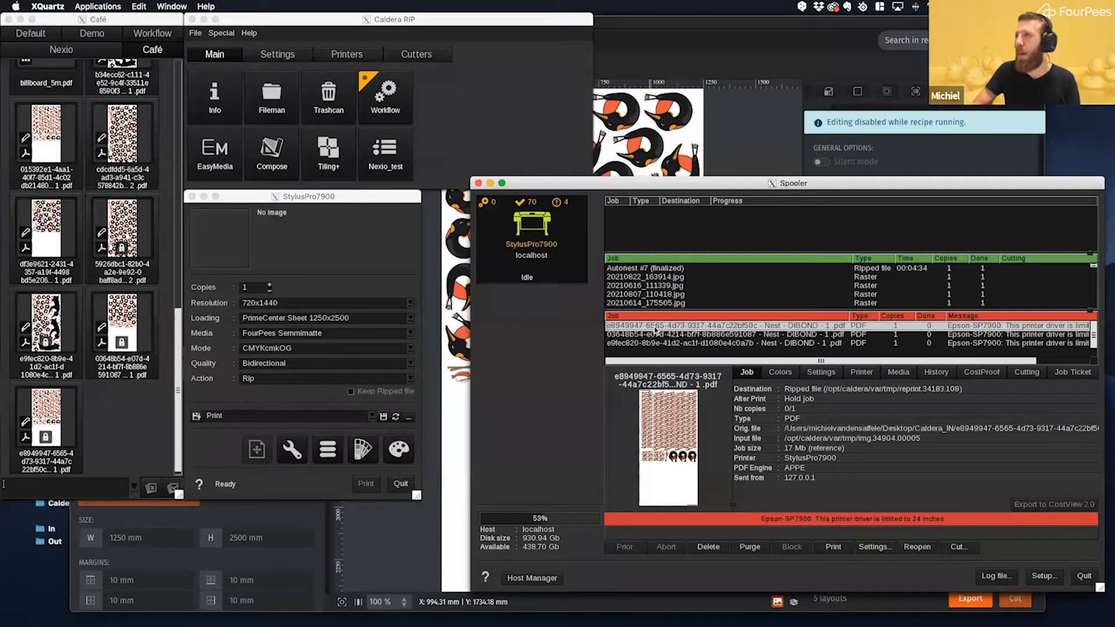
{"action": "key", "text": "Down"}
{"action": "key", "text": "Down"}
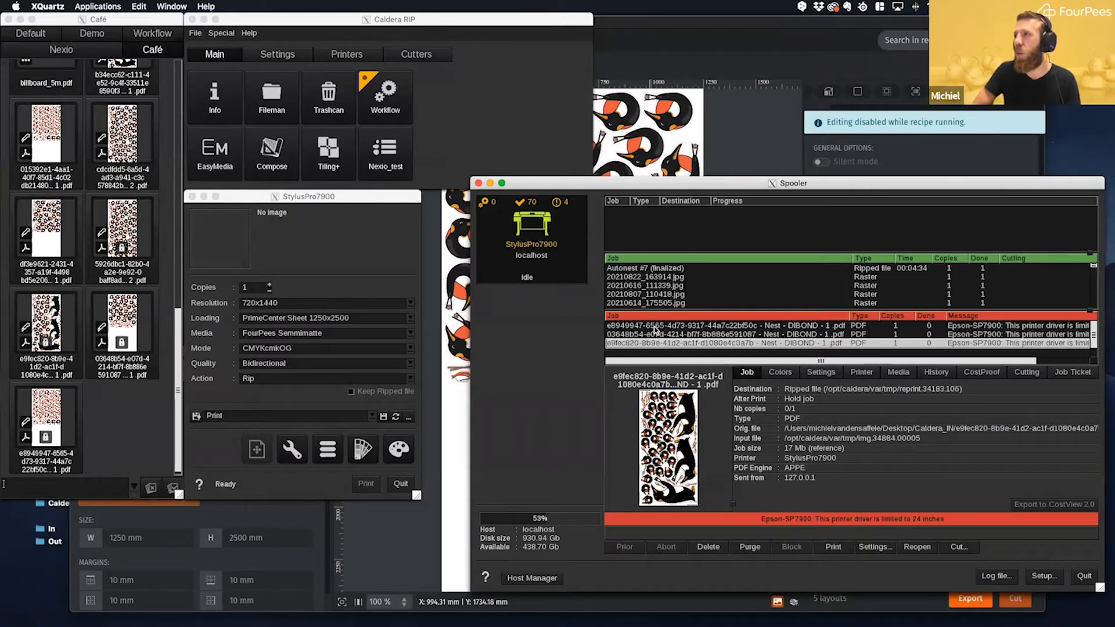
{"action": "key", "text": "Up"}
{"action": "key", "text": "Up"}
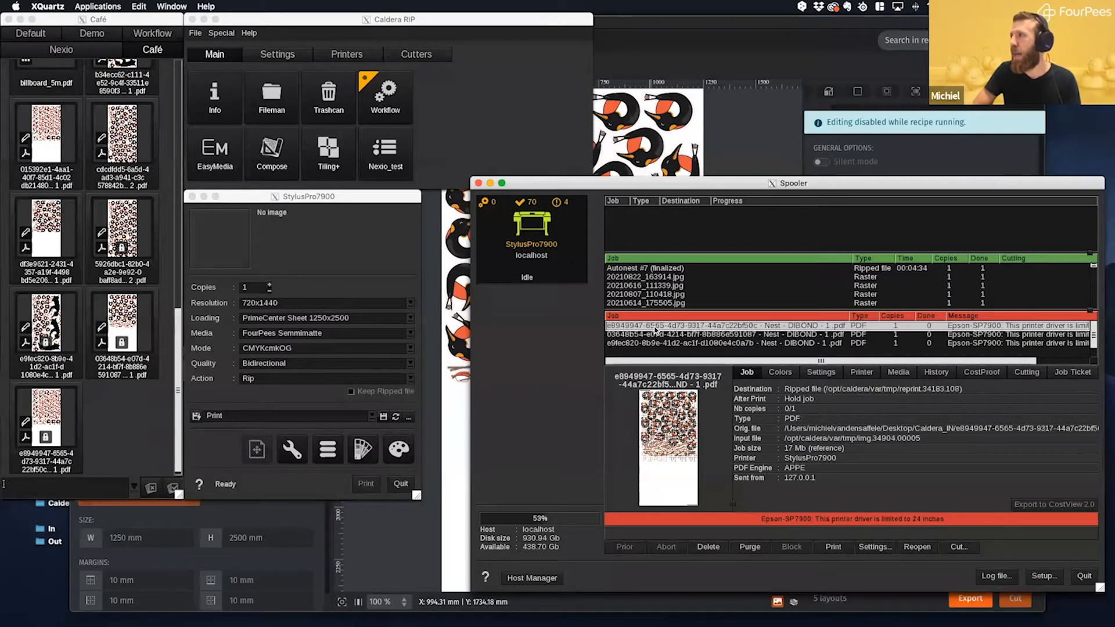
{"action": "key", "text": "Down"}
{"action": "key", "text": "Down"}
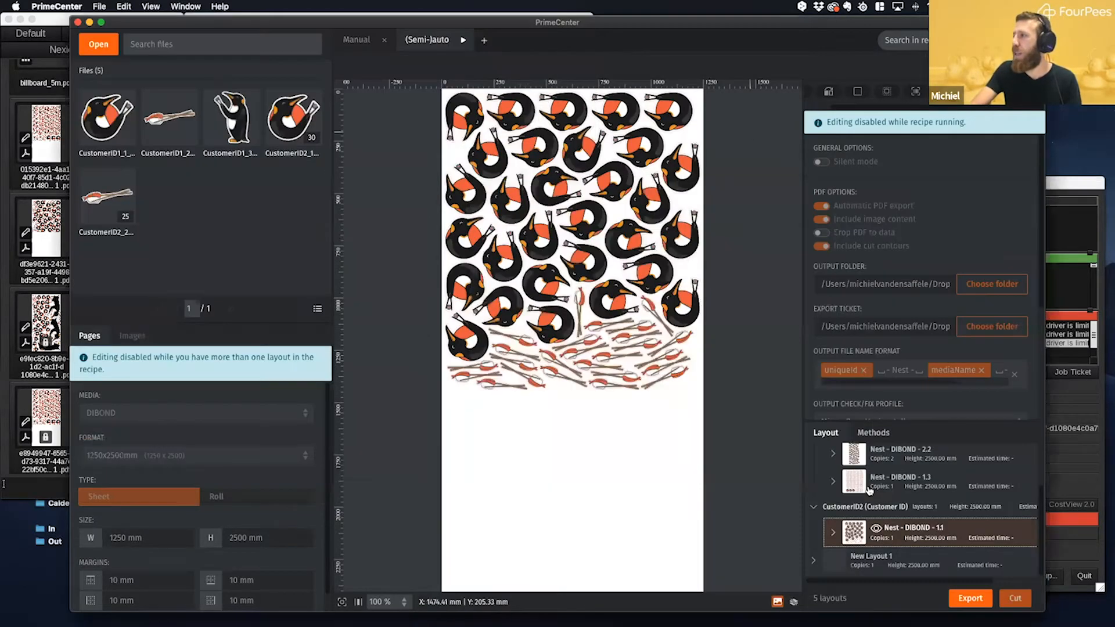
- Return to PrimeCenter, preview layout Nest - DIBOND - 2.2, and check the mediaName and copies tags in the output file name format
{"action": "left_click", "coordinate": [752, 133]}
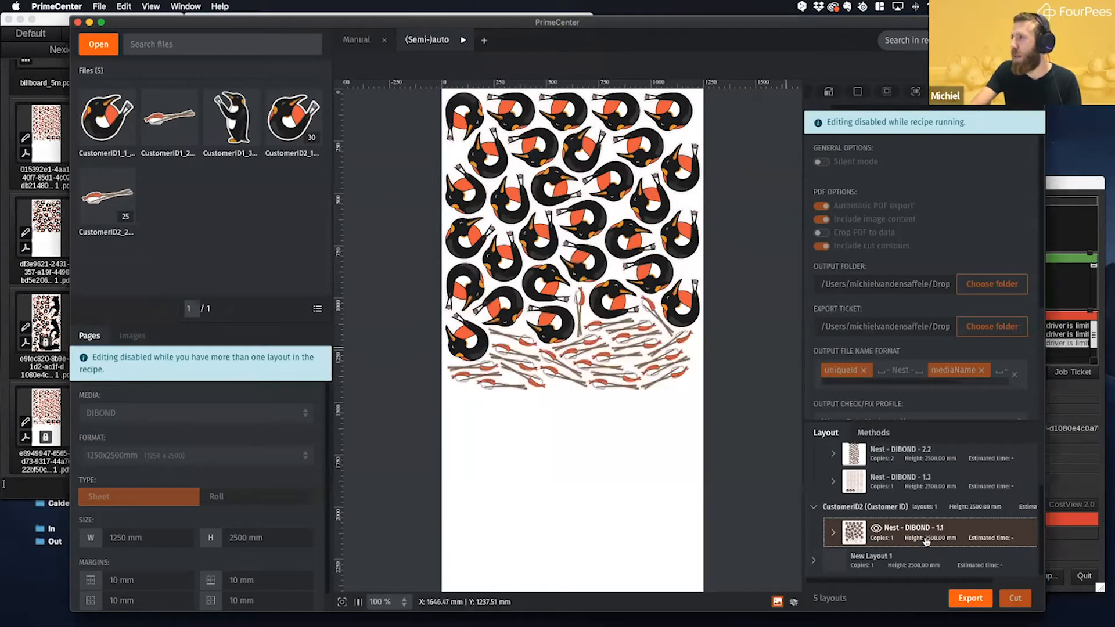
{"action": "left_click", "coordinate": [884, 458]}
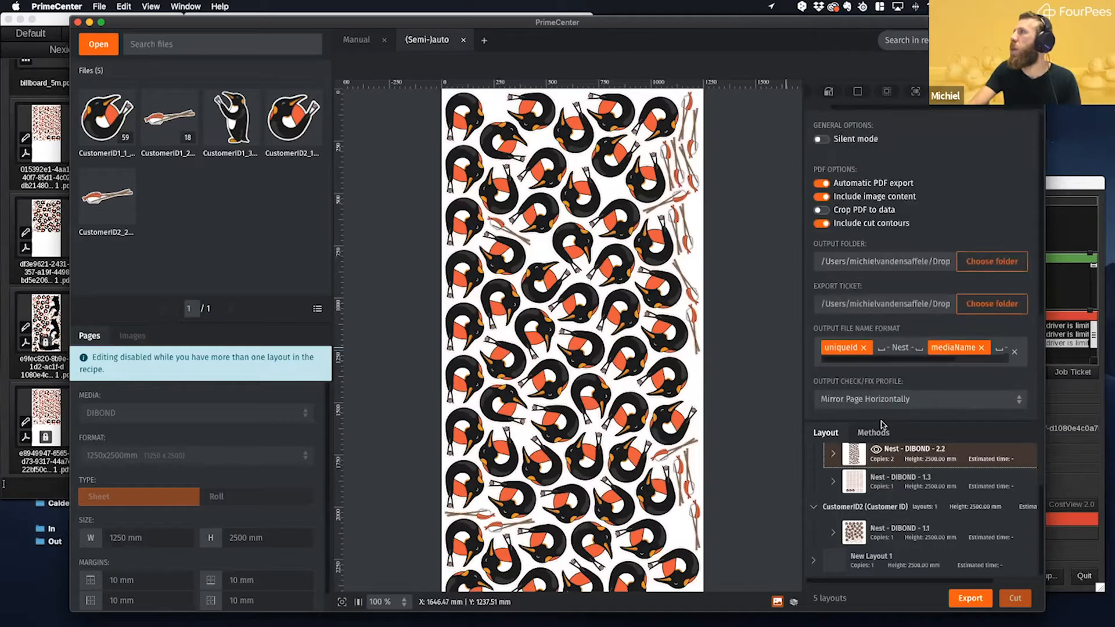
{"action": "left_click_drag", "start_coordinate": [889, 359], "coordinate": [980, 362]}
{"action": "scroll", "coordinate": [981, 364], "scroll_direction": "right", "scroll_amount": 1}
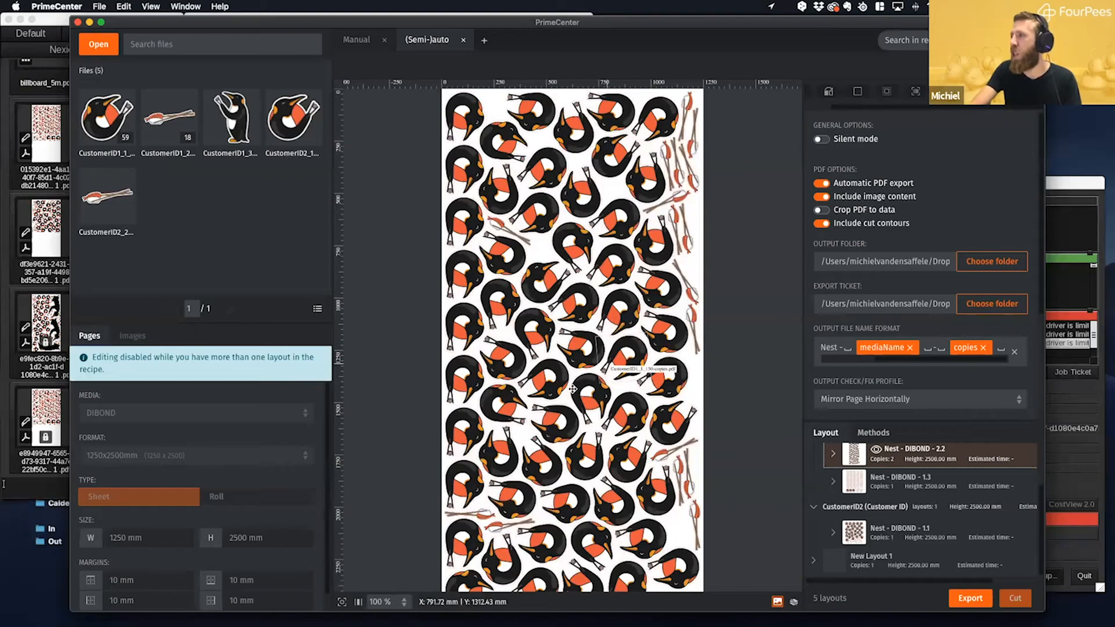
- Switch to the Caldera Spooler and inspect the DIBOND nest jobs' file names, copies and messages
{"action": "left_click", "coordinate": [1081, 184]}
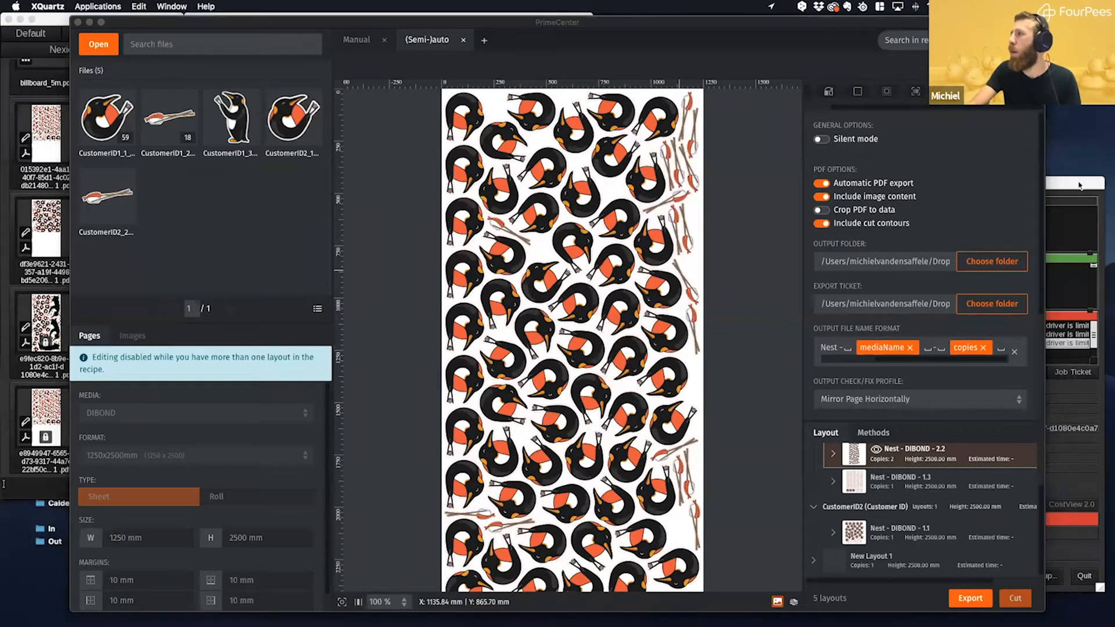
{"action": "scroll", "coordinate": [830, 330], "scroll_direction": "down", "scroll_amount": 2}
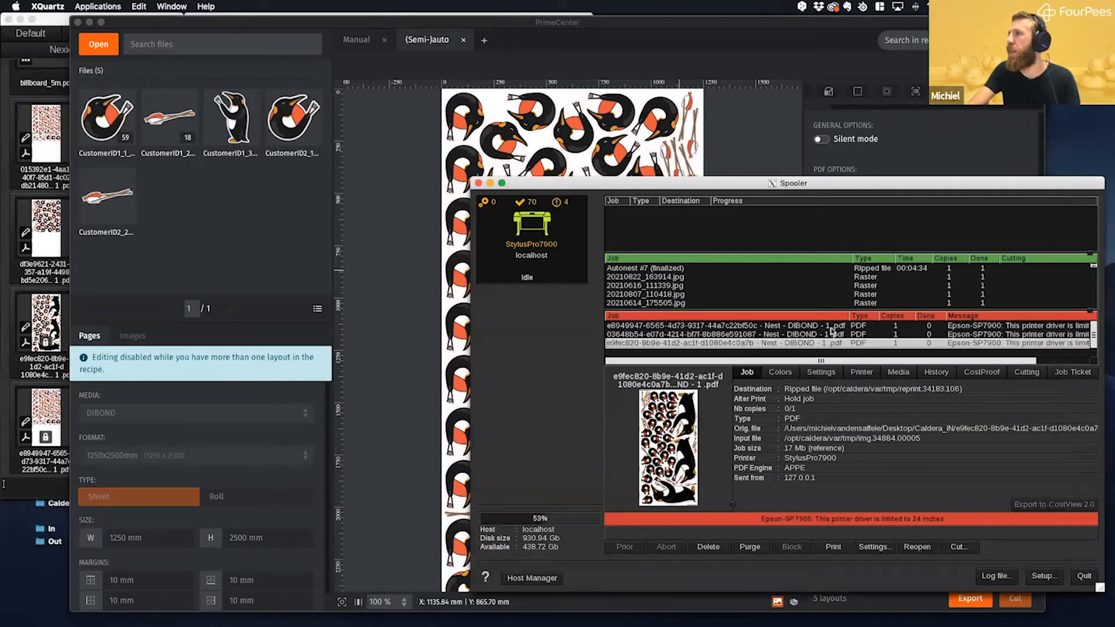
{"action": "left_click", "coordinate": [826, 344]}
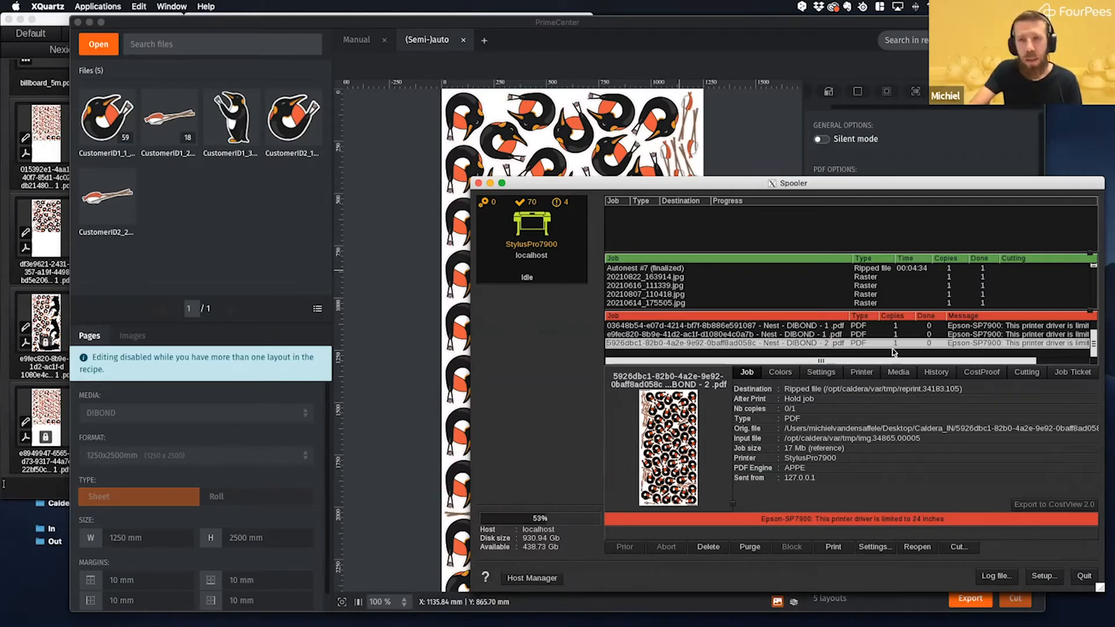
{"action": "left_click", "coordinate": [703, 329]}
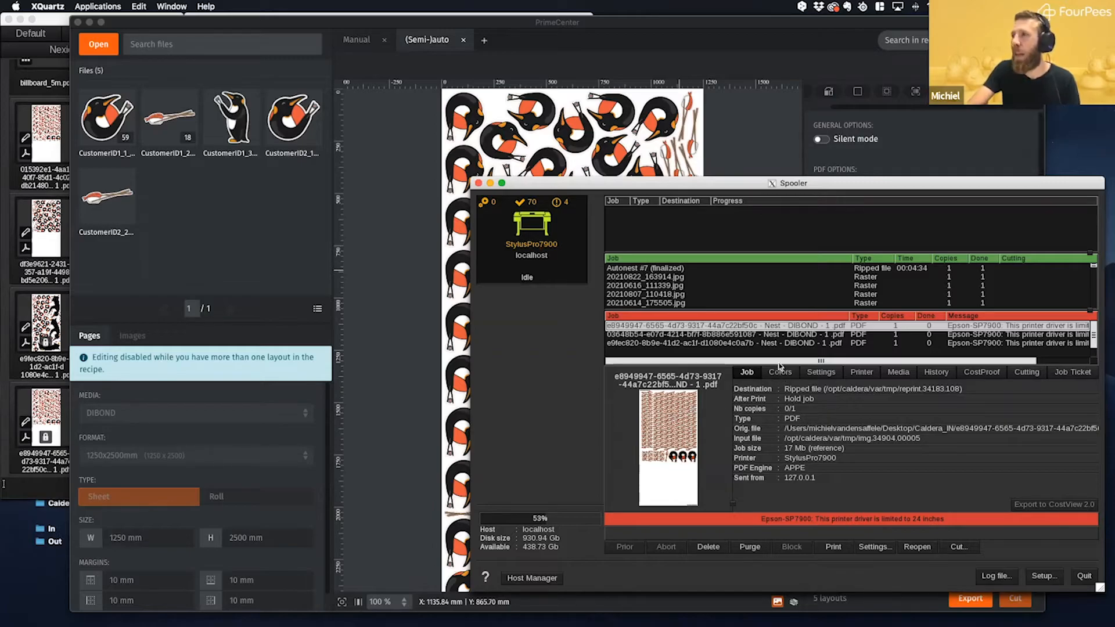
{"action": "left_click_drag", "start_coordinate": [781, 364], "coordinate": [852, 364]}
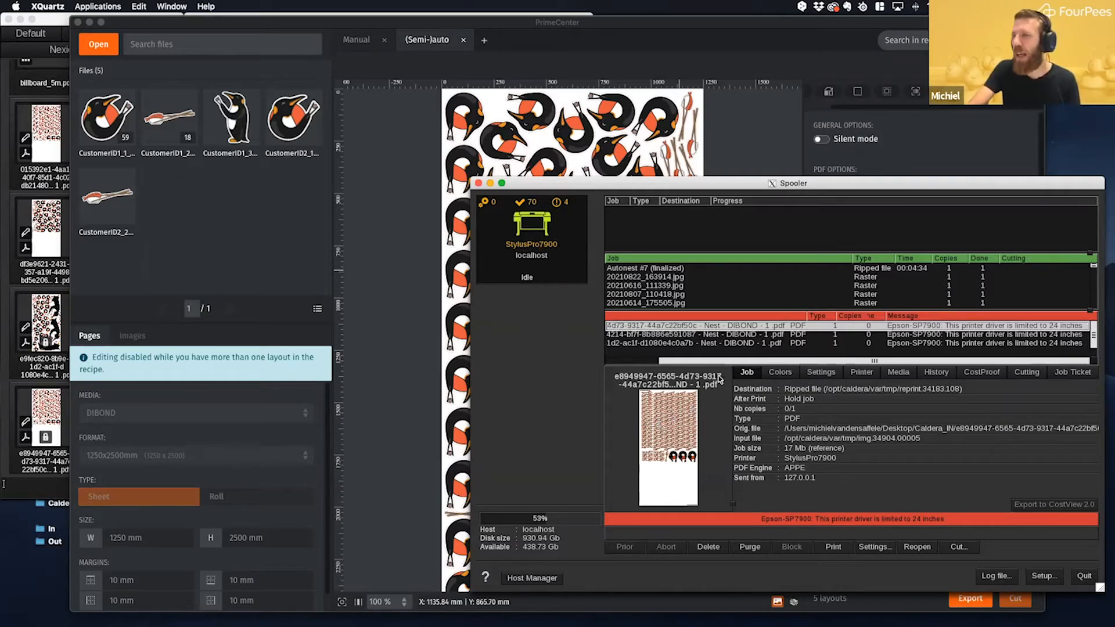
{"action": "left_click", "coordinate": [1057, 334]}
{"action": "left_click", "coordinate": [1053, 344]}
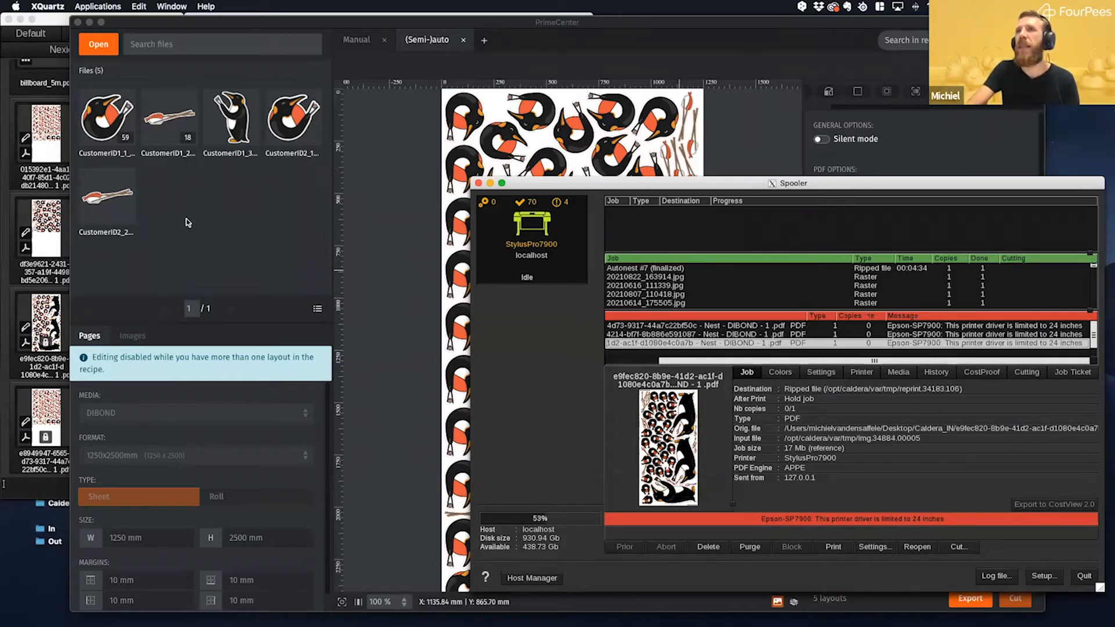
- Bring up the StylusPro7900 print window and set the loading to Roll24
{"action": "left_click", "coordinate": [825, 607]}
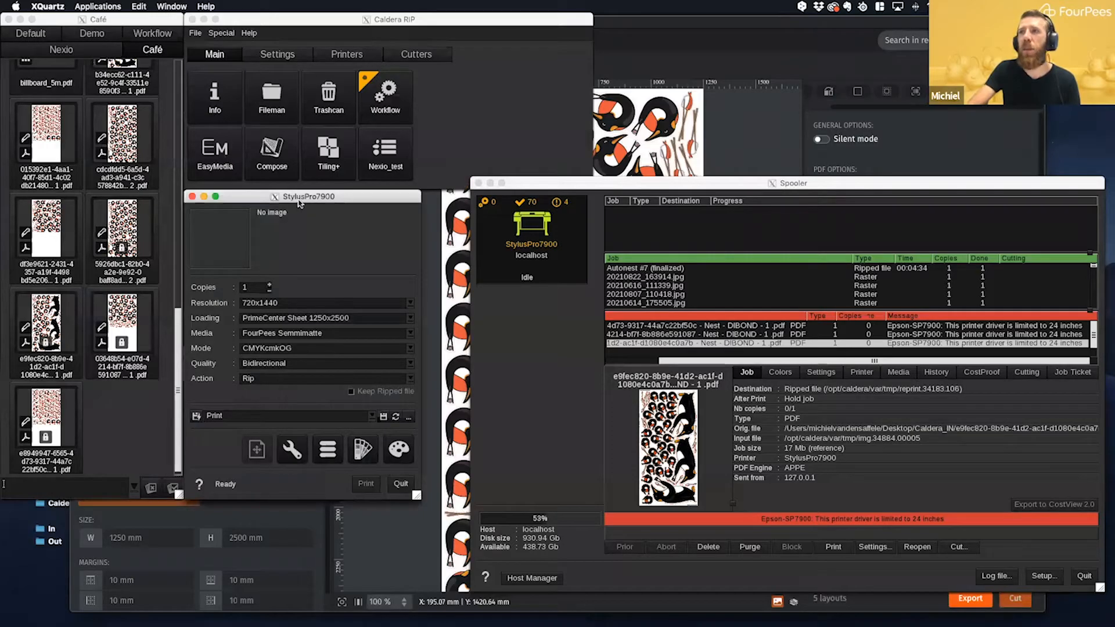
{"action": "left_click", "coordinate": [406, 320]}
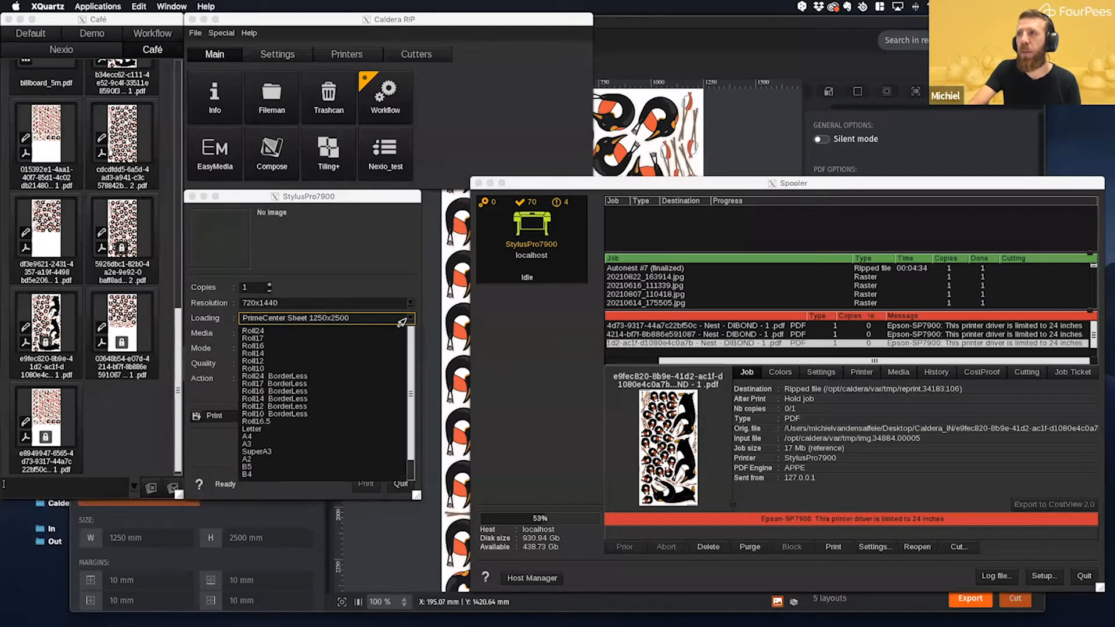
{"action": "left_click", "coordinate": [277, 332]}
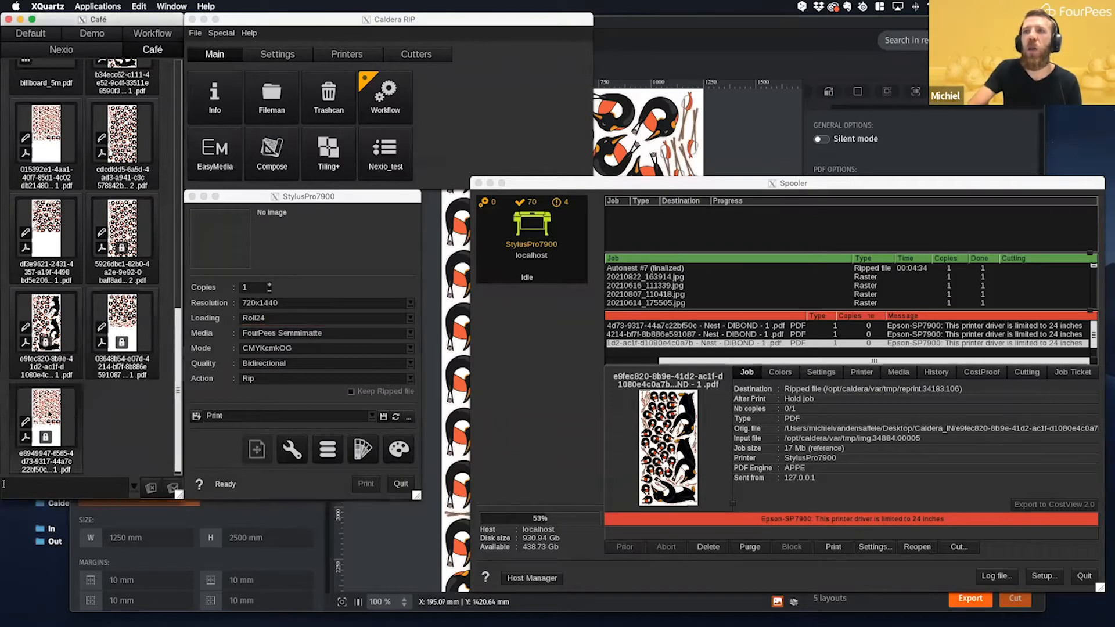
- Load the last nest PDF from the Café into the StylusPro7900 print window and check its page setup
{"action": "left_click_drag", "start_coordinate": [49, 413], "coordinate": [254, 230]}
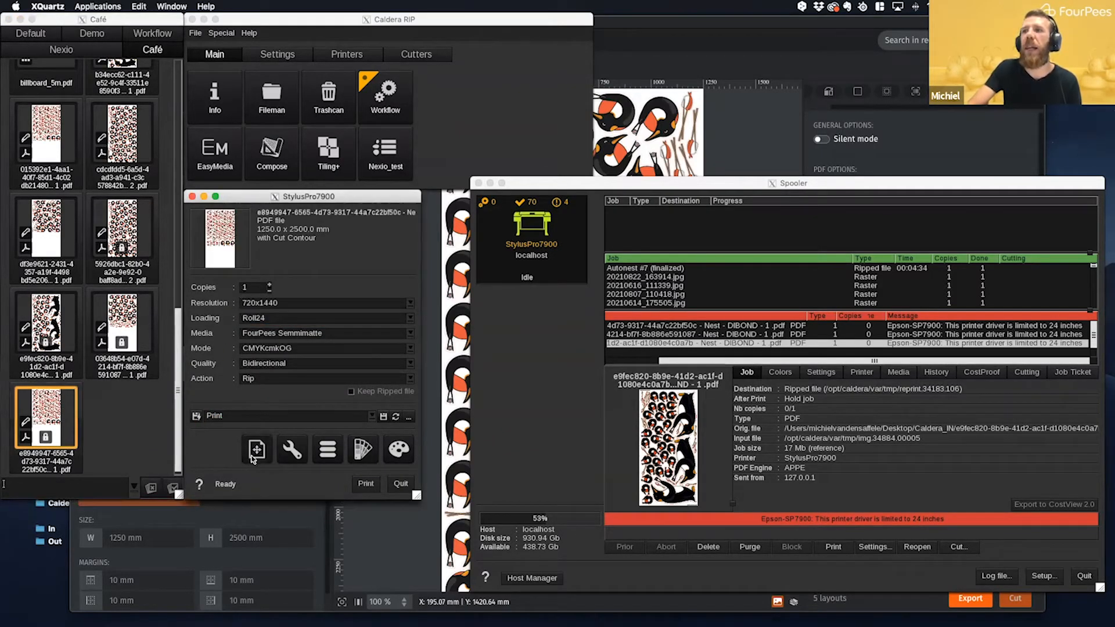
{"action": "left_click", "coordinate": [256, 451]}
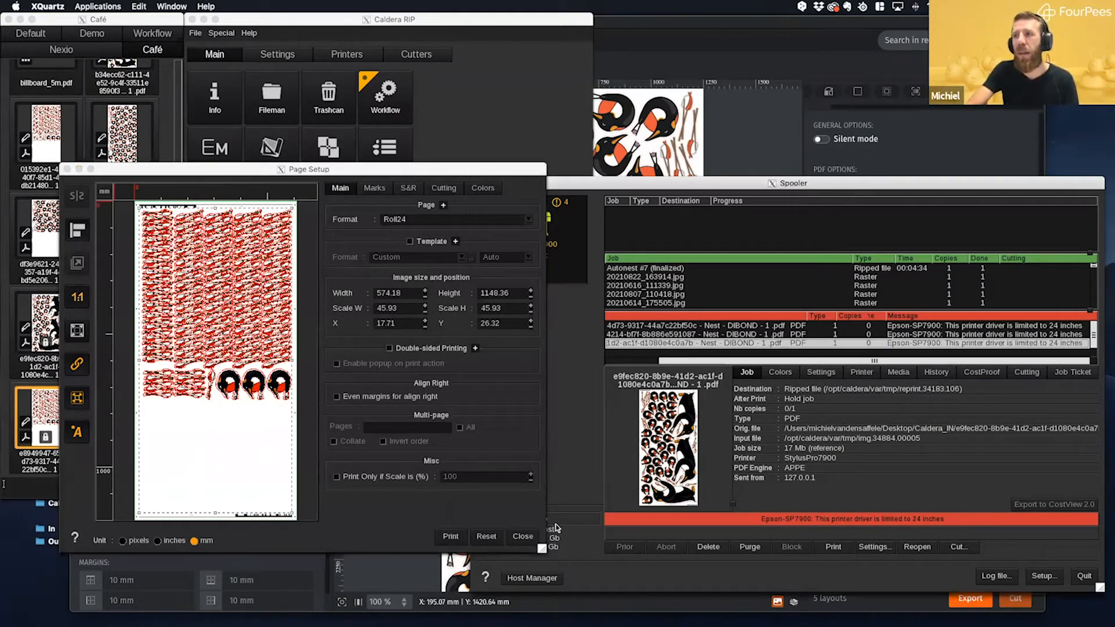
{"action": "left_click", "coordinate": [520, 537]}
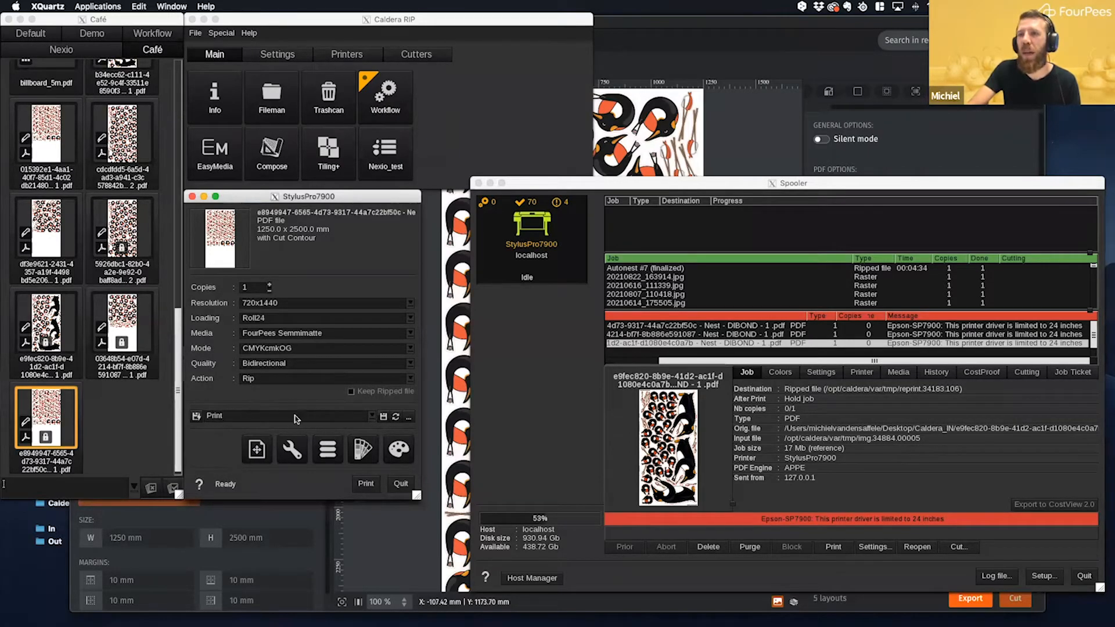
- Apply the Print configuration to the StylusPro7900 job, with loading set to Roll24 and action set to Rip
{"action": "left_click", "coordinate": [371, 417]}
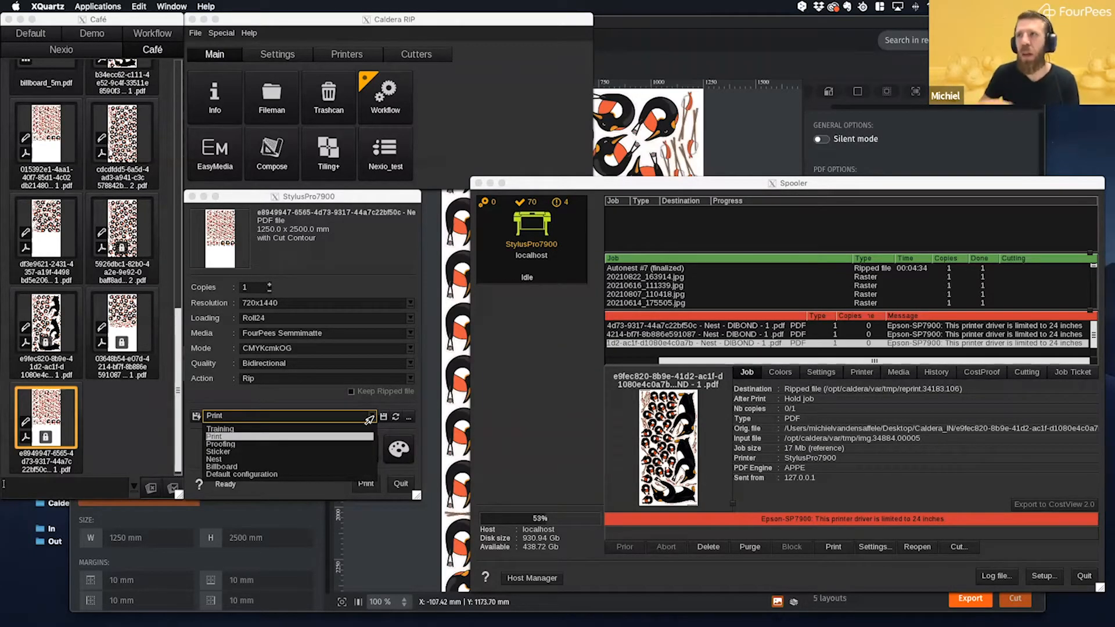
{"action": "left_click", "coordinate": [213, 437]}
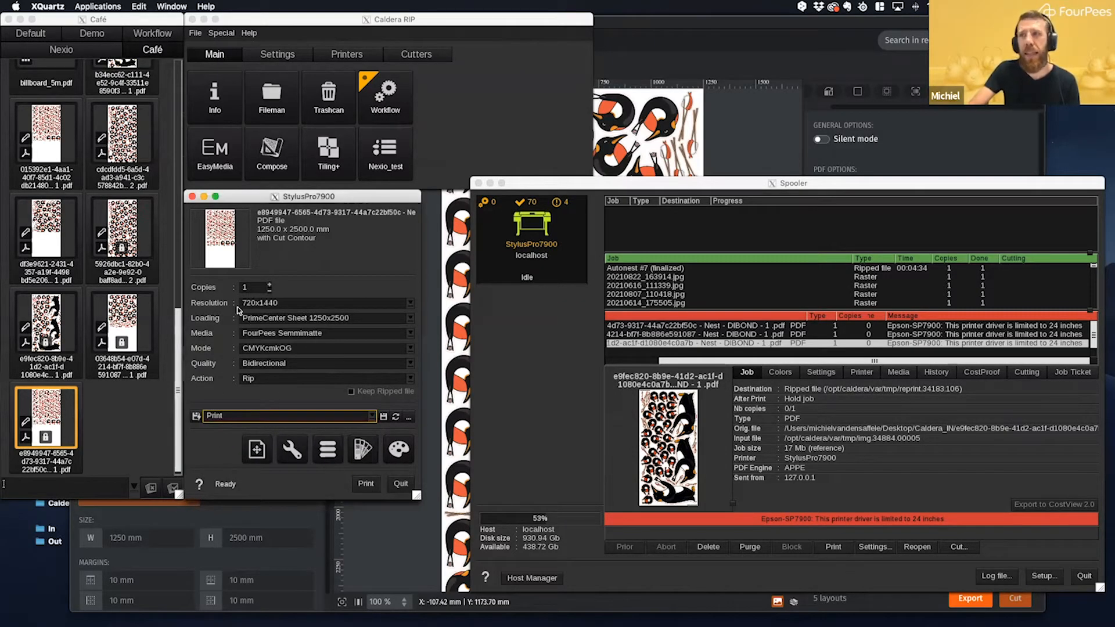
{"action": "left_click", "coordinate": [413, 319]}
{"action": "left_click", "coordinate": [259, 335]}
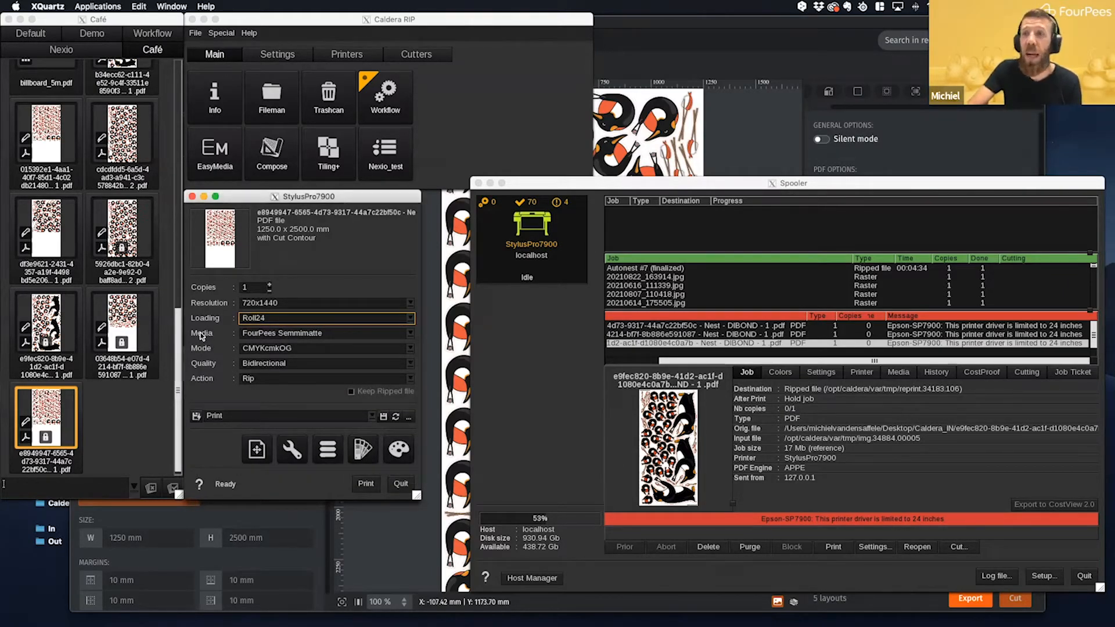
{"action": "left_click", "coordinate": [252, 381]}
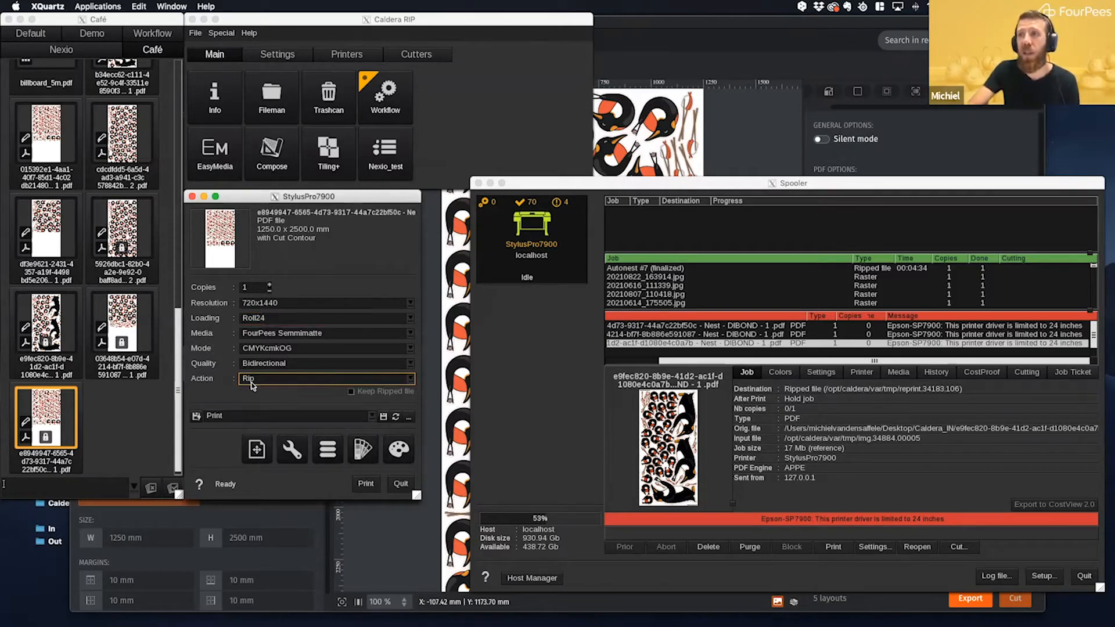
{"action": "left_click", "coordinate": [411, 382]}
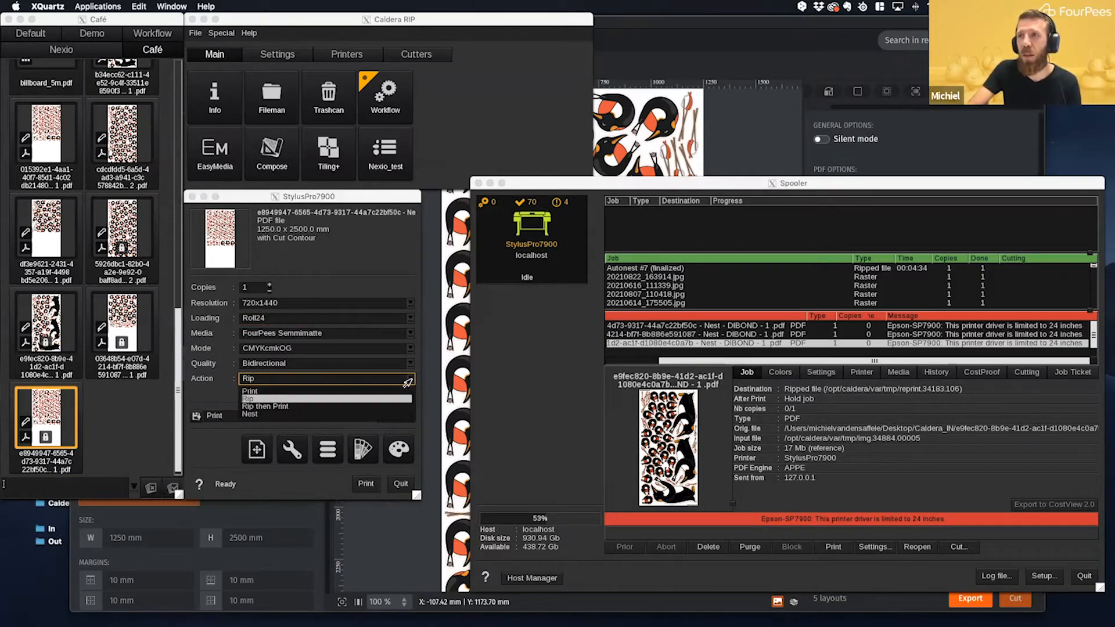
{"action": "left_click", "coordinate": [268, 399]}
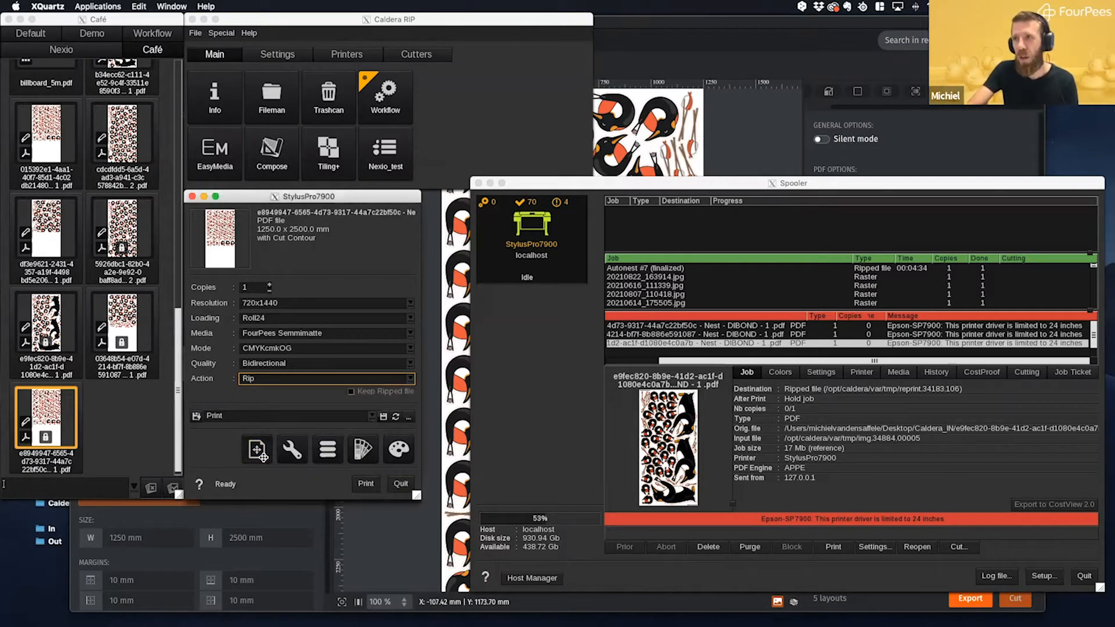
- Review the nest's page setup options for marks, step and repeat, cutting and colors
{"action": "left_click", "coordinate": [263, 458]}
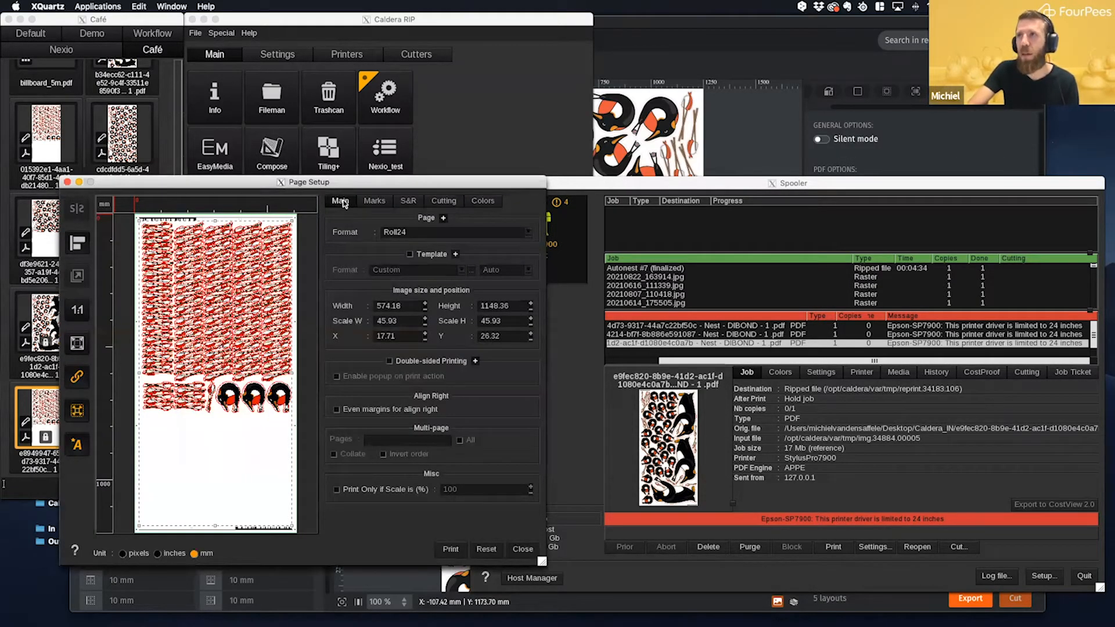
{"action": "left_click", "coordinate": [370, 201]}
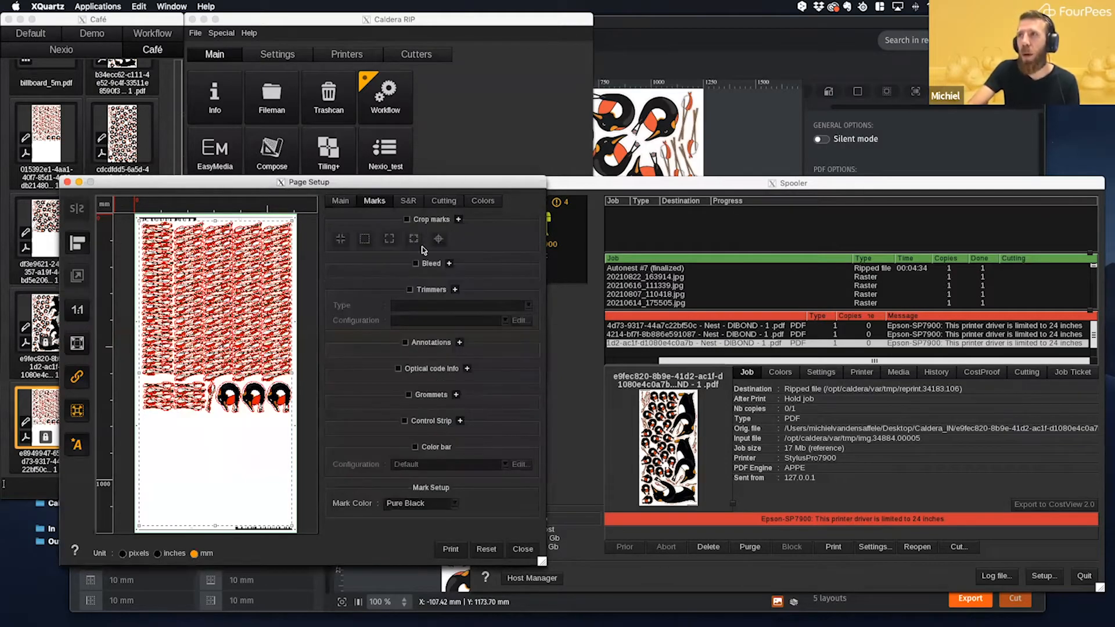
{"action": "left_click", "coordinate": [408, 202]}
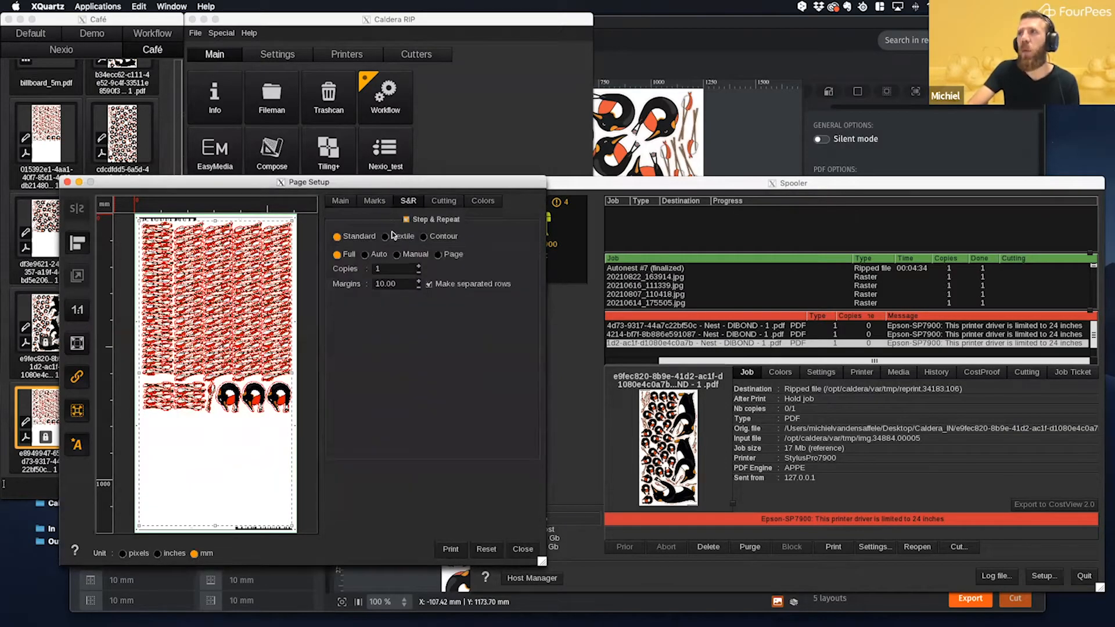
{"action": "left_click", "coordinate": [443, 202]}
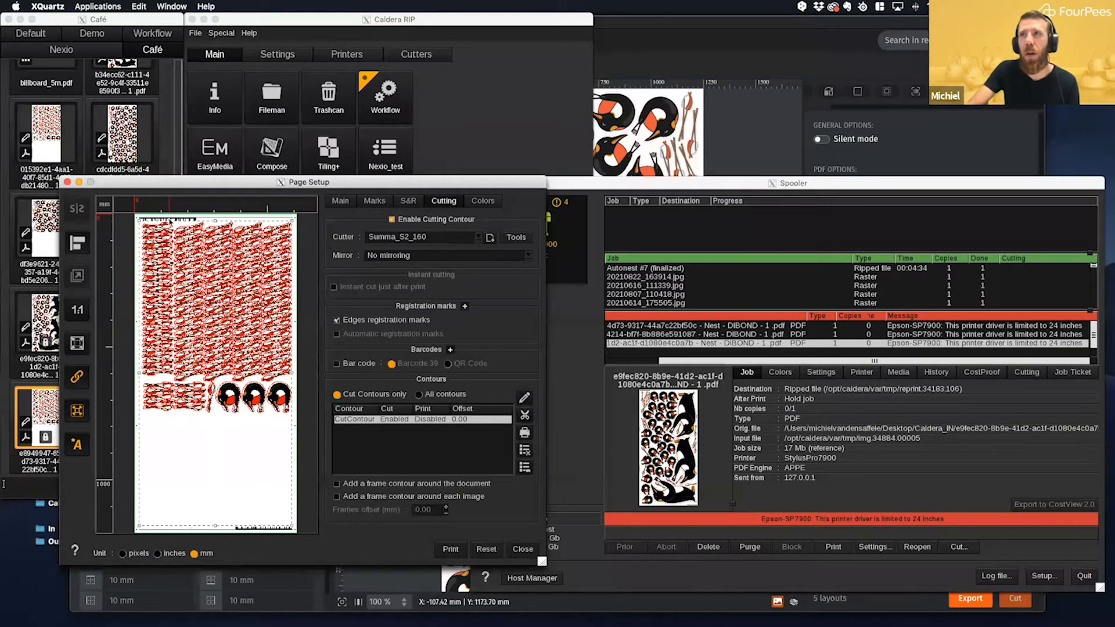
{"action": "left_click", "coordinate": [484, 201]}
{"action": "left_click", "coordinate": [521, 550]}
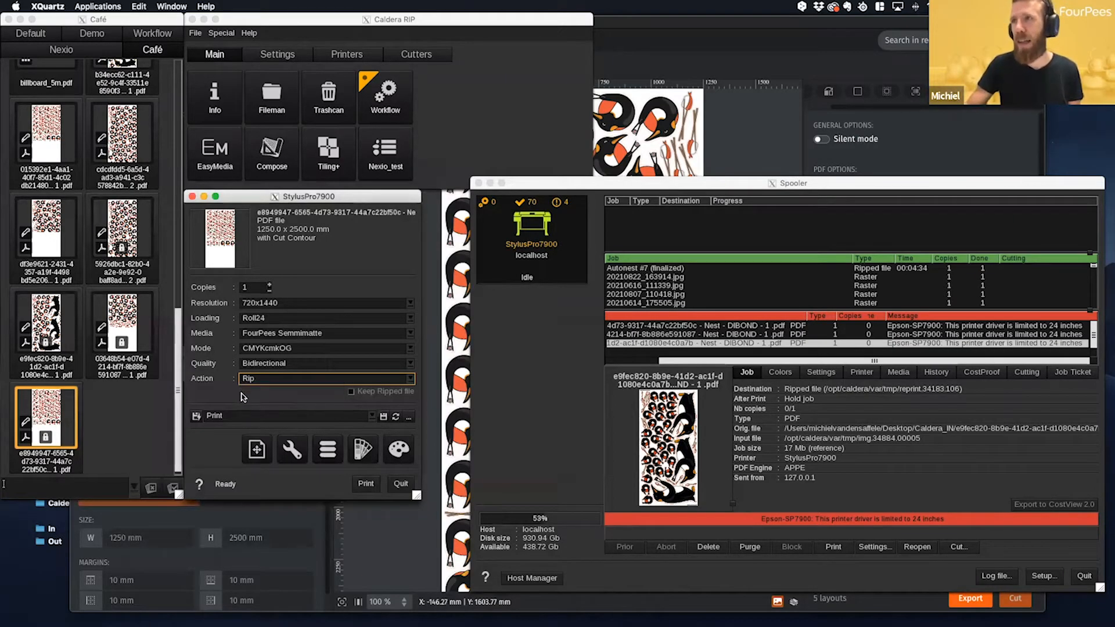
- Open the HotFolders manager in Caldera RIP and check the Demo Input hot folder's tab, workflow and directory
{"action": "left_click", "coordinate": [278, 181]}
{"action": "left_click", "coordinate": [212, 33]}
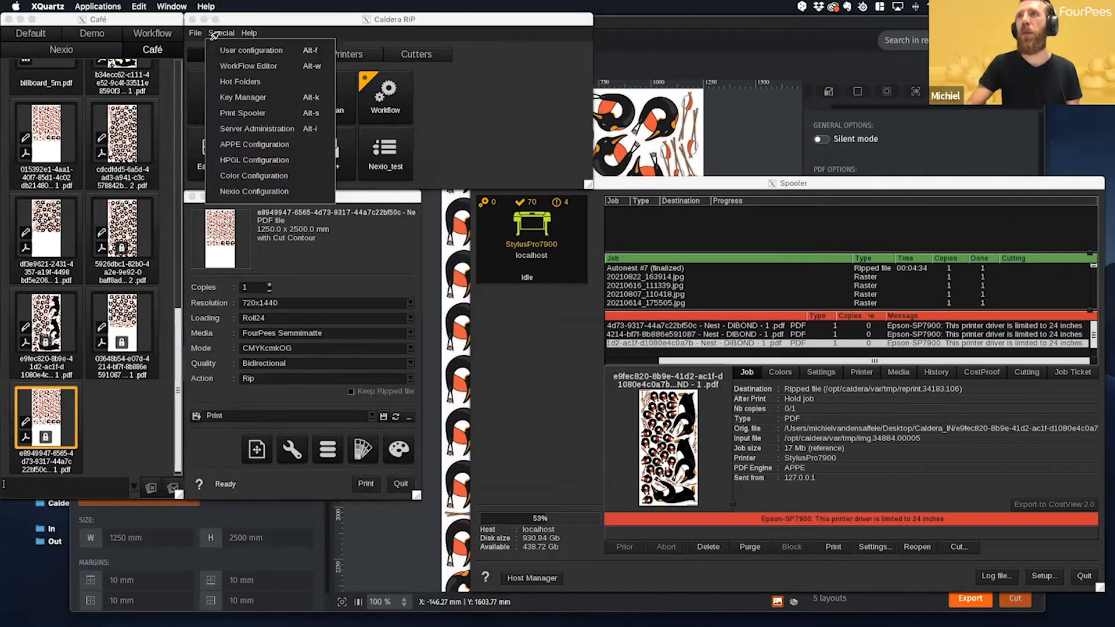
{"action": "left_click", "coordinate": [236, 82]}
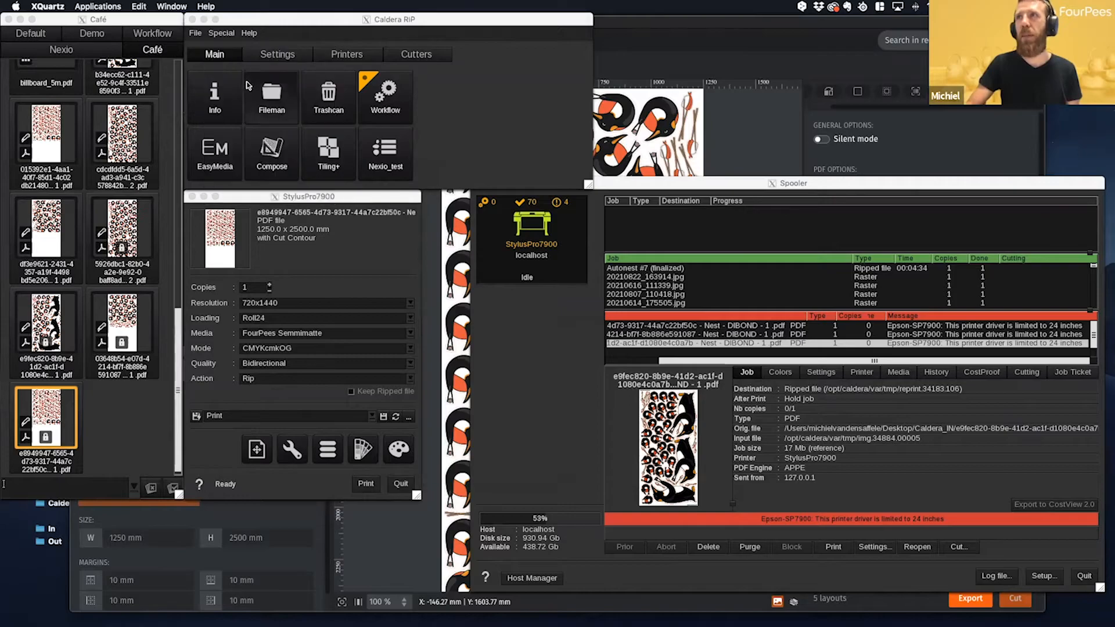
{"action": "left_click", "coordinate": [539, 357]}
{"action": "left_click_drag", "start_coordinate": [539, 357], "coordinate": [498, 279]}
{"action": "left_click", "coordinate": [417, 344]}
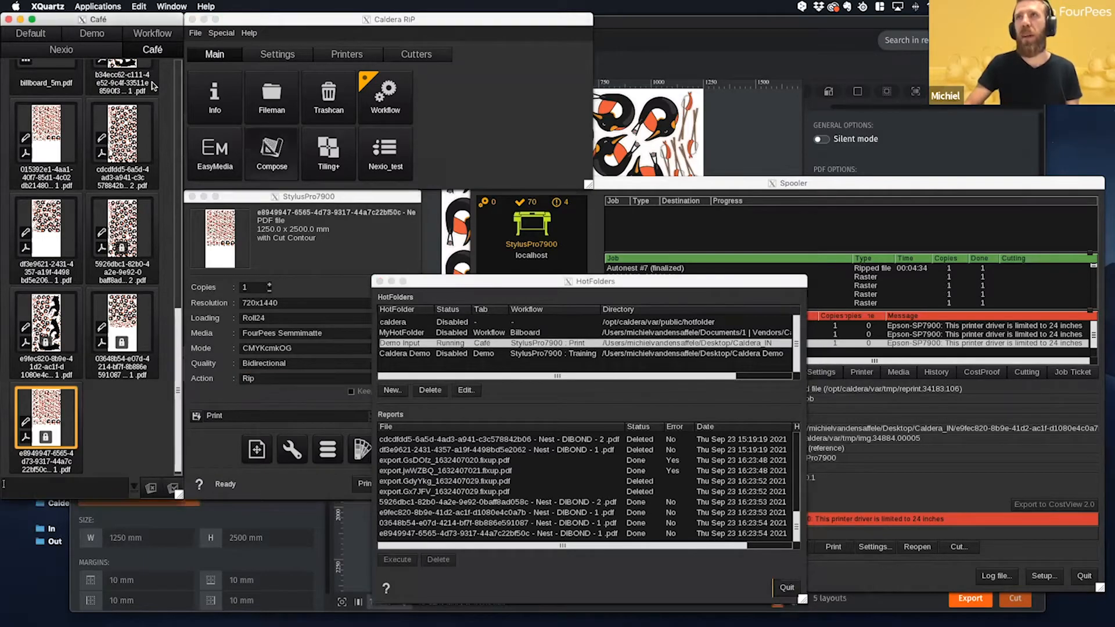
{"action": "left_click", "coordinate": [511, 346]}
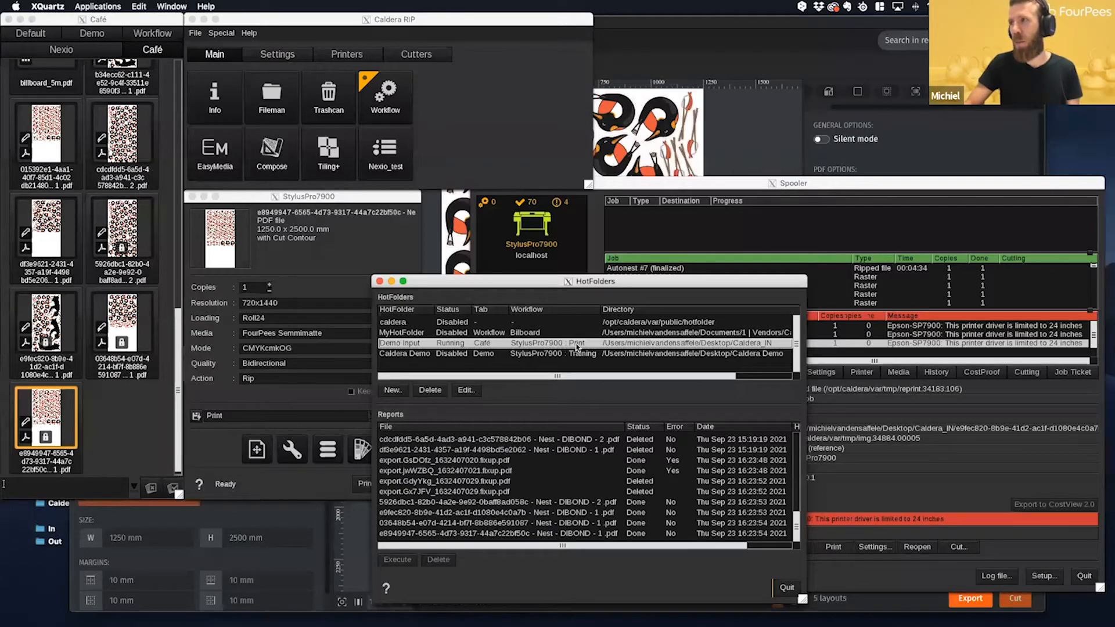
- Enable extracting metadata from the filename in the Demo Input hot folder's Fileman processing setup and save the hot folder
{"action": "left_click", "coordinate": [464, 392]}
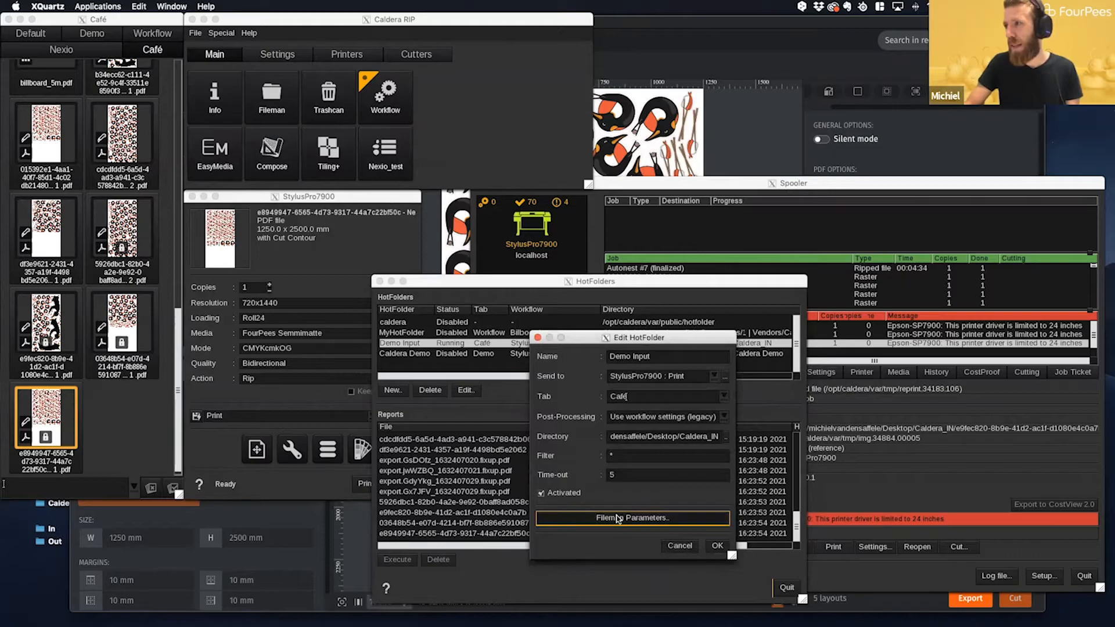
{"action": "left_click", "coordinate": [618, 518]}
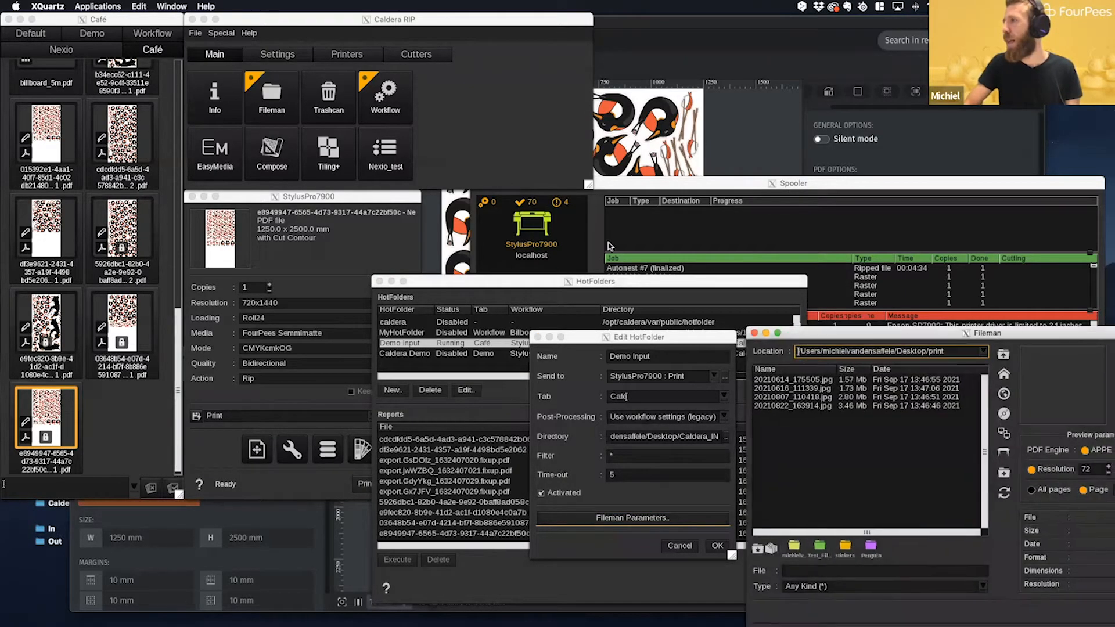
{"action": "left_click_drag", "start_coordinate": [863, 343], "coordinate": [551, 236]}
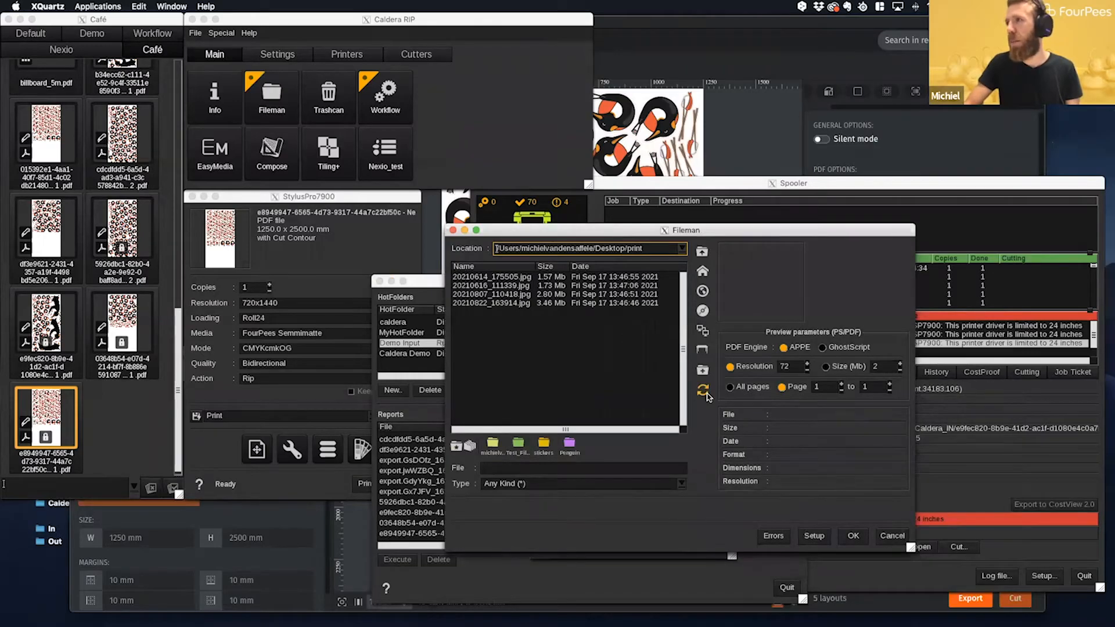
{"action": "left_click", "coordinate": [823, 538]}
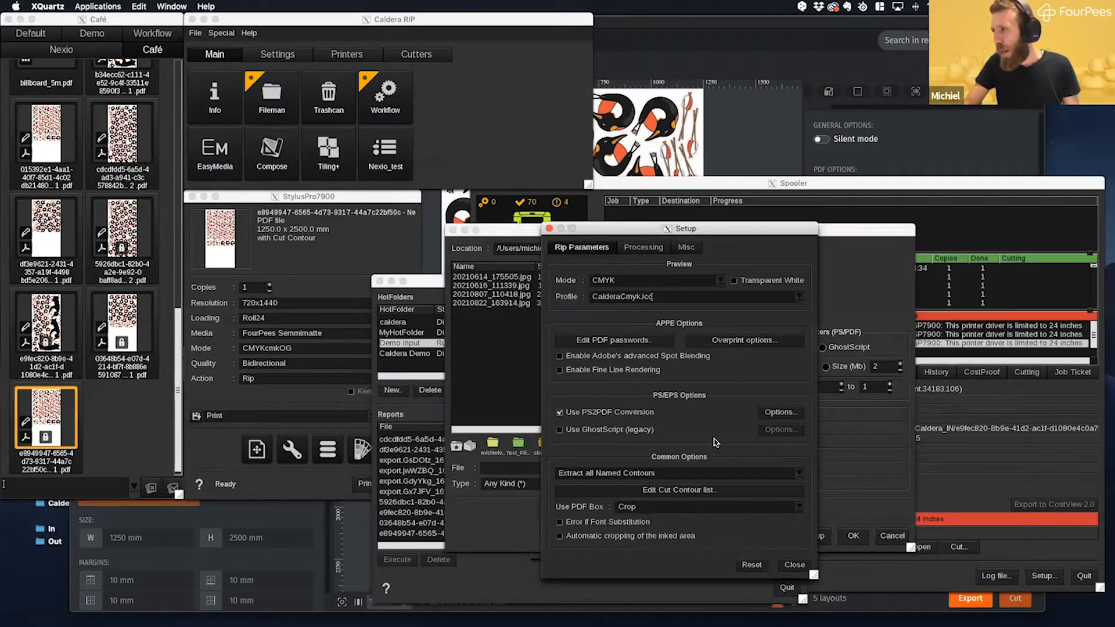
{"action": "left_click", "coordinate": [646, 248]}
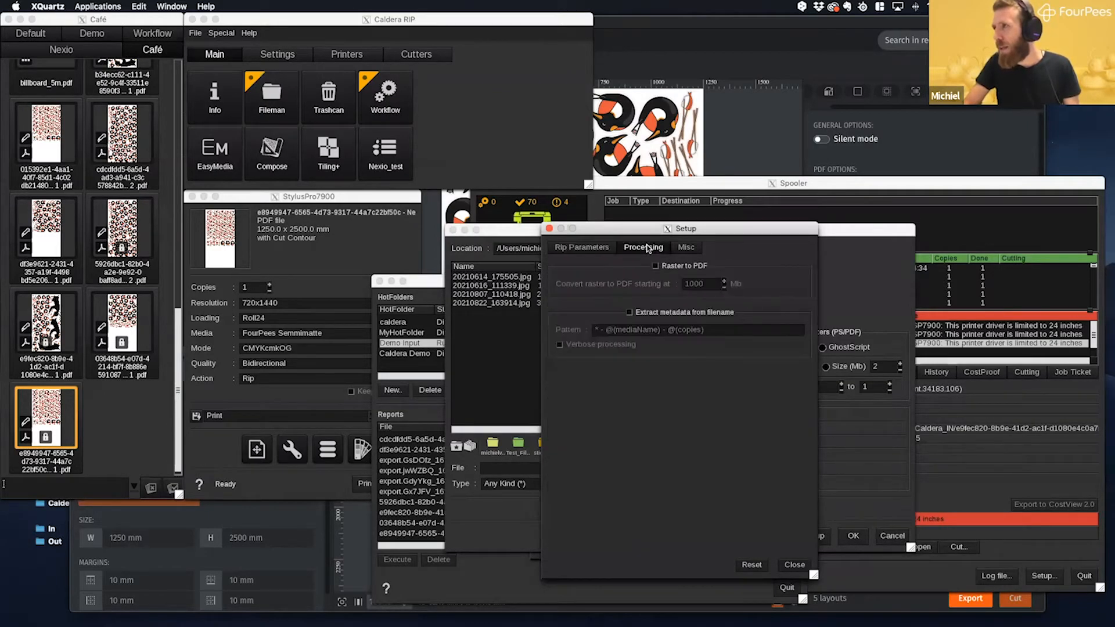
{"action": "left_click", "coordinate": [629, 313]}
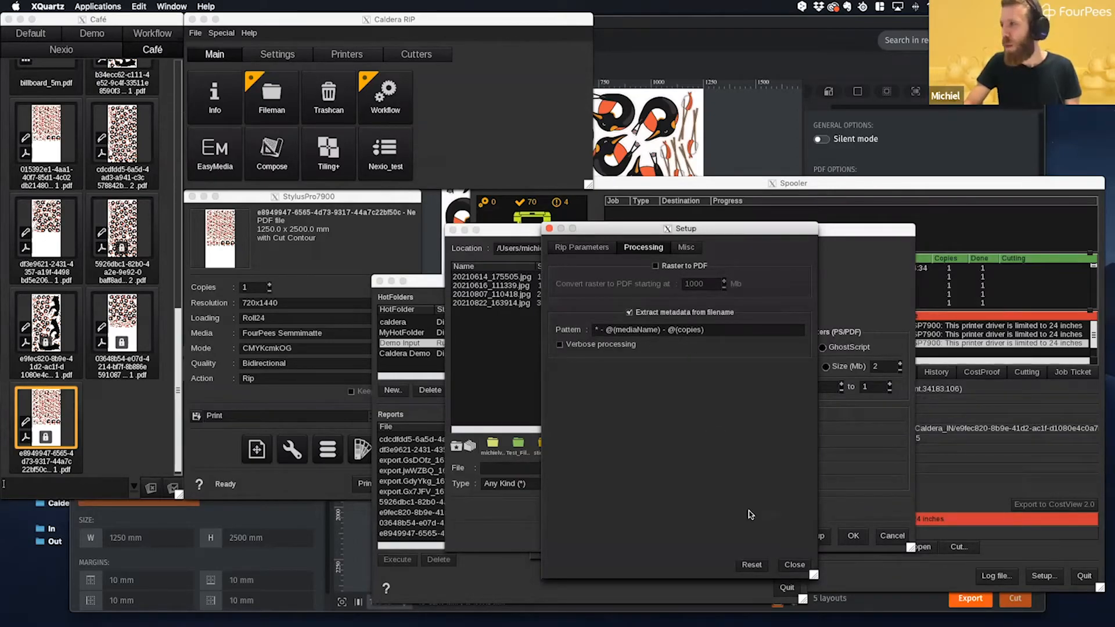
{"action": "left_click", "coordinate": [793, 565]}
{"action": "left_click", "coordinate": [853, 535]}
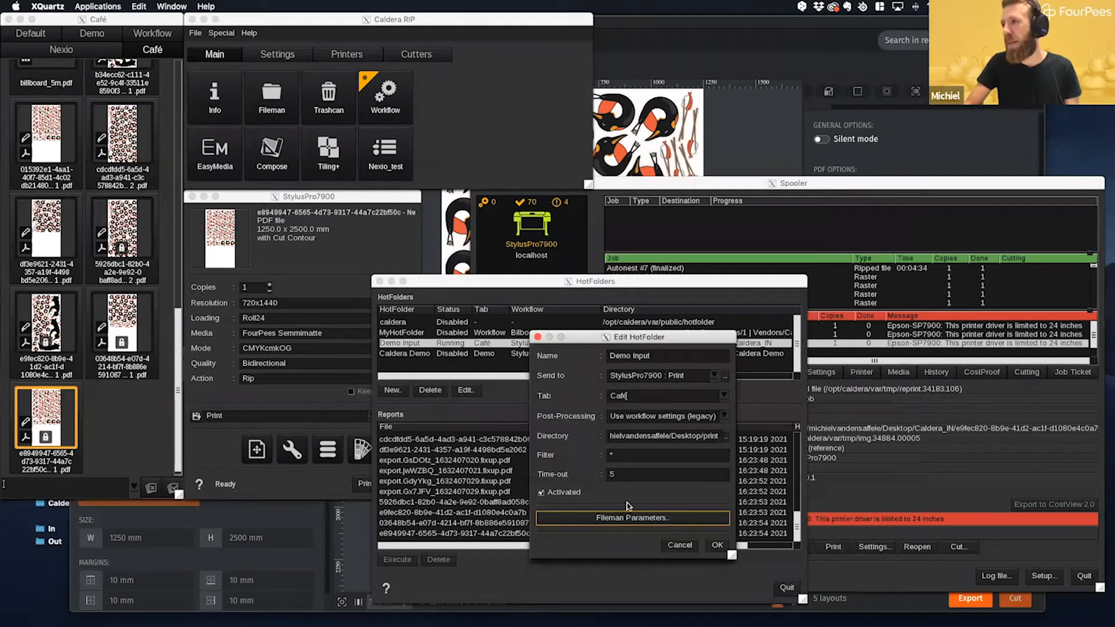
{"action": "left_click", "coordinate": [717, 546]}
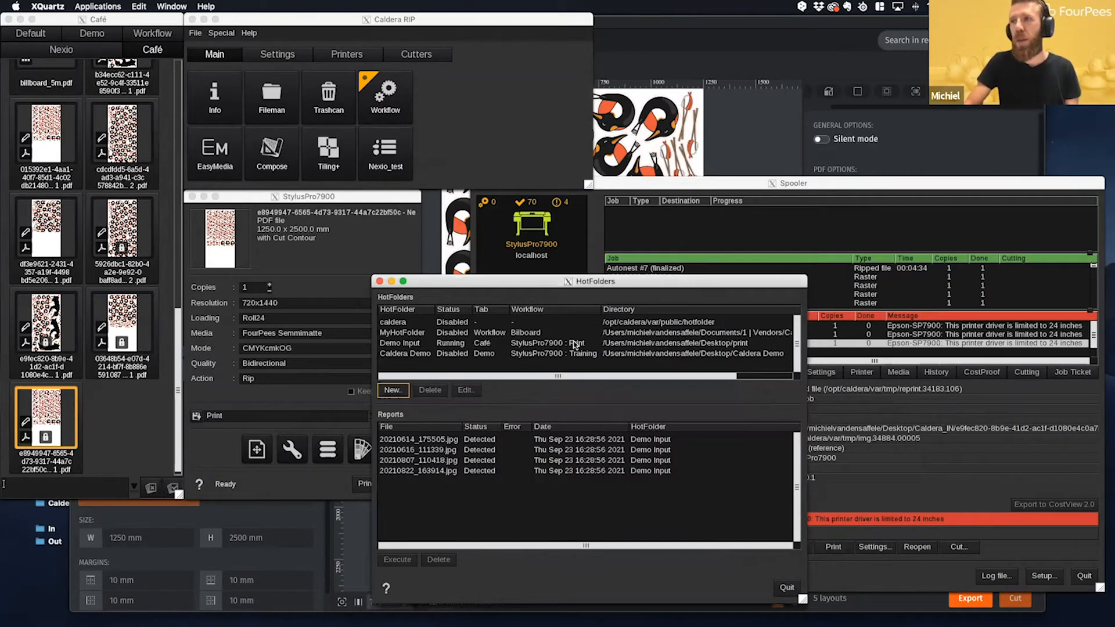
- Close the HotFolders manager, switch to PrimeCenter and delete all loaded files from the (Semi-)auto recipe
{"action": "left_click", "coordinate": [781, 589]}
{"action": "left_click", "coordinate": [749, 152]}
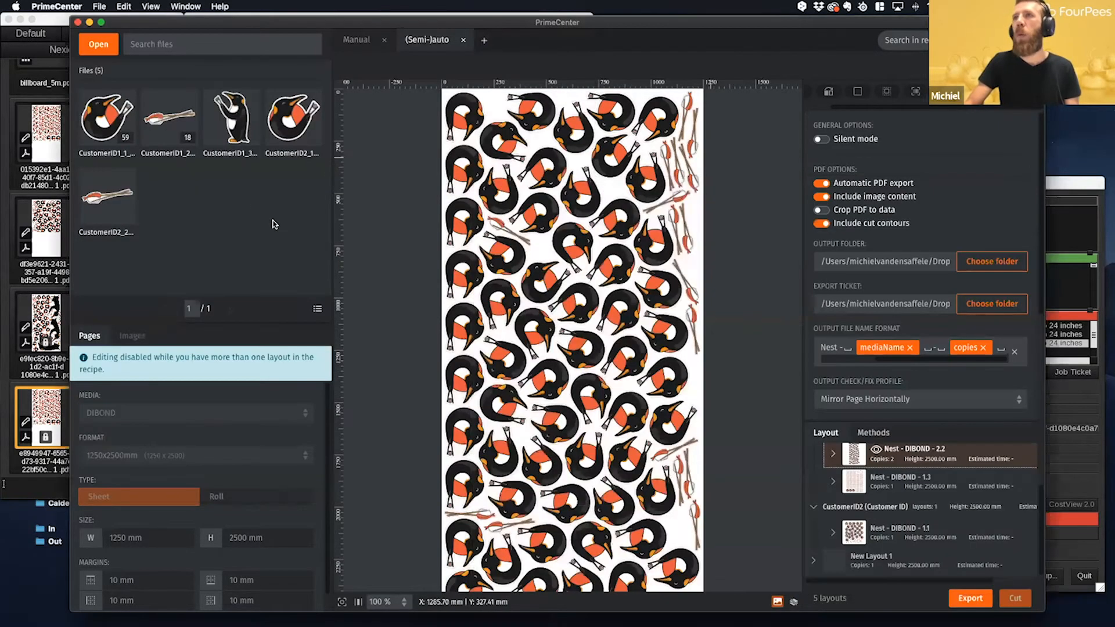
{"action": "left_click", "coordinate": [115, 132]}
{"action": "key", "text": "super+a"}
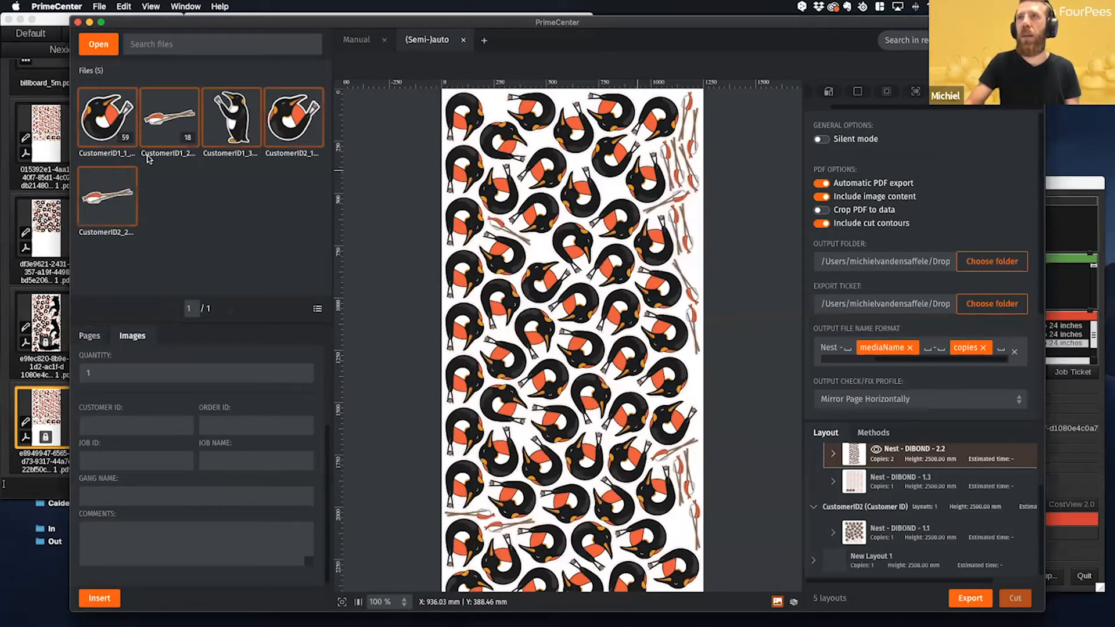
{"action": "key", "text": "Delete"}
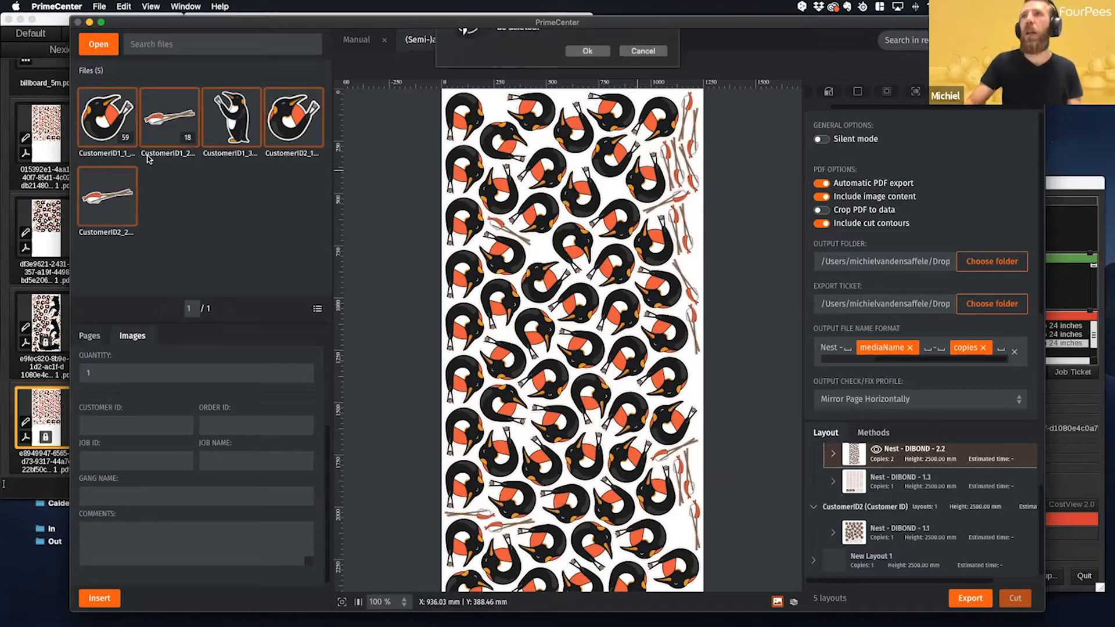
{"action": "left_click", "coordinate": [602, 92]}
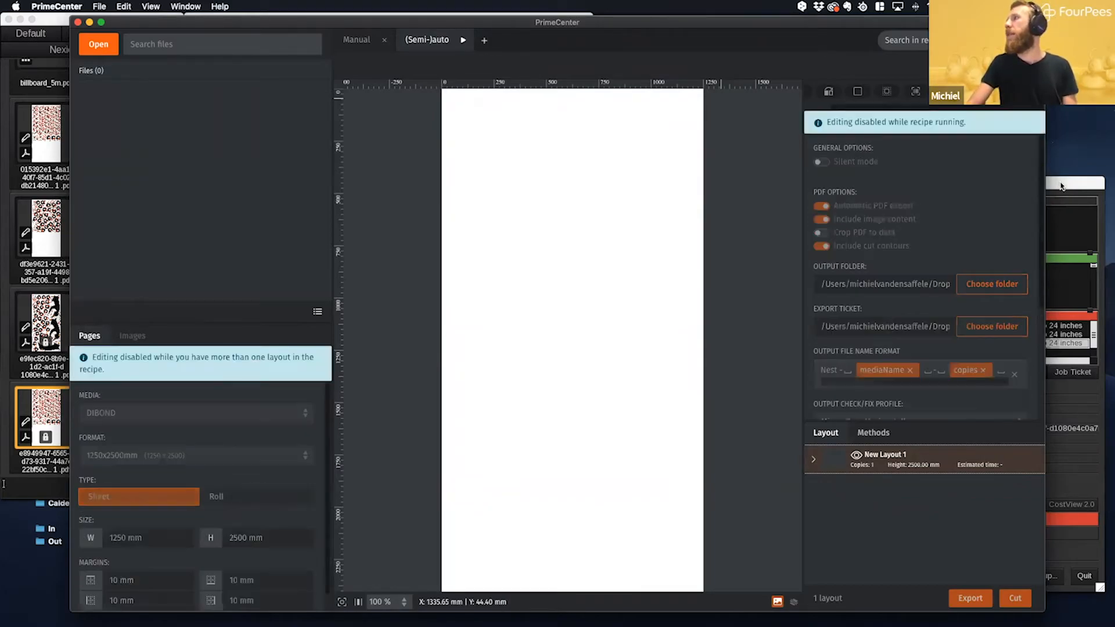
- Switch to Caldera's Spooler and examine the failed DIBOND nest jobs, including their copies and messages
{"action": "left_click", "coordinate": [1061, 184]}
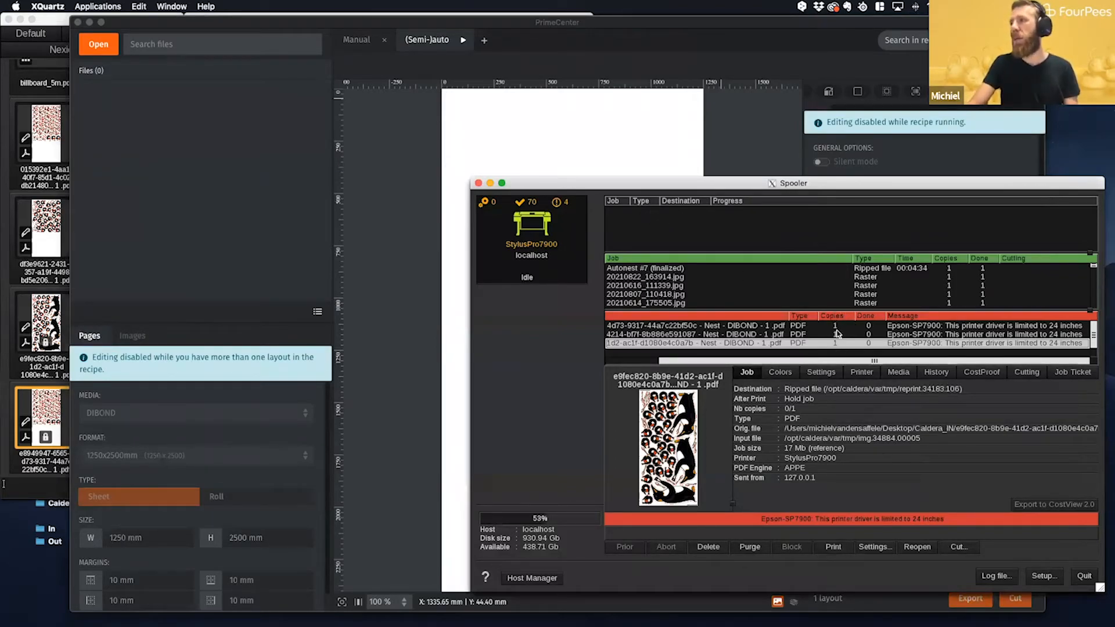
{"action": "left_click", "coordinate": [796, 346]}
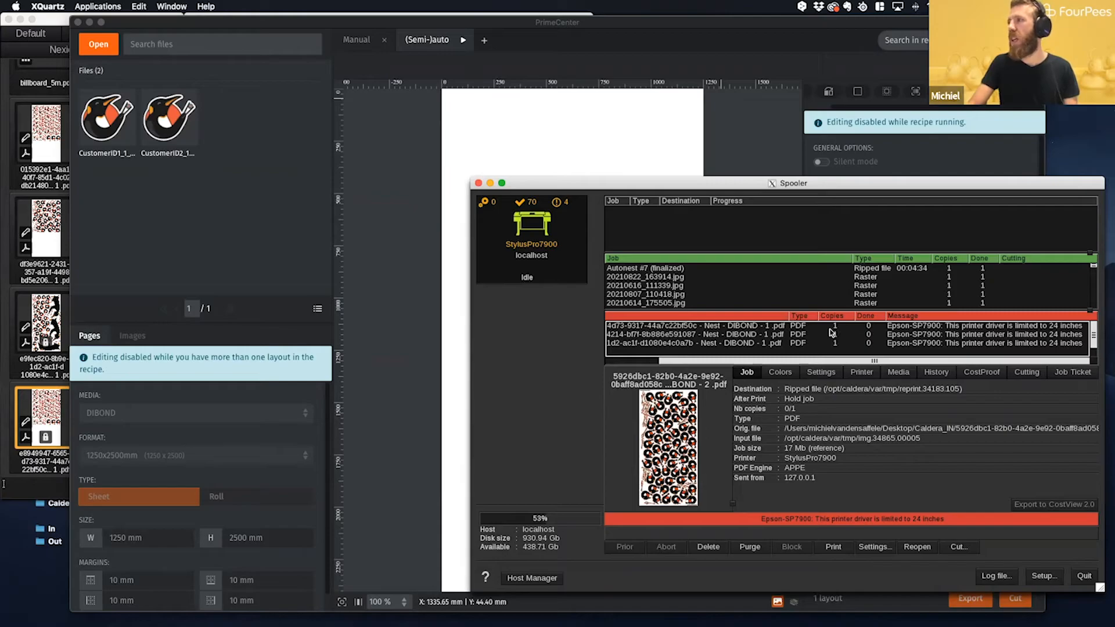
{"action": "scroll", "coordinate": [832, 332], "scroll_direction": "down", "scroll_amount": 1}
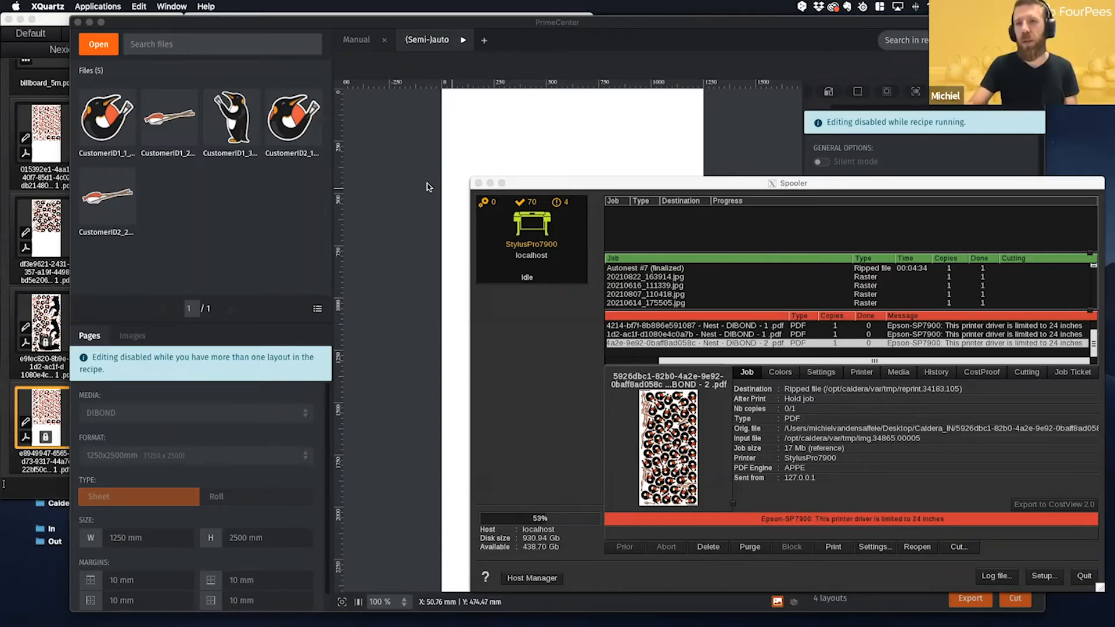
{"action": "left_click", "coordinate": [580, 185]}
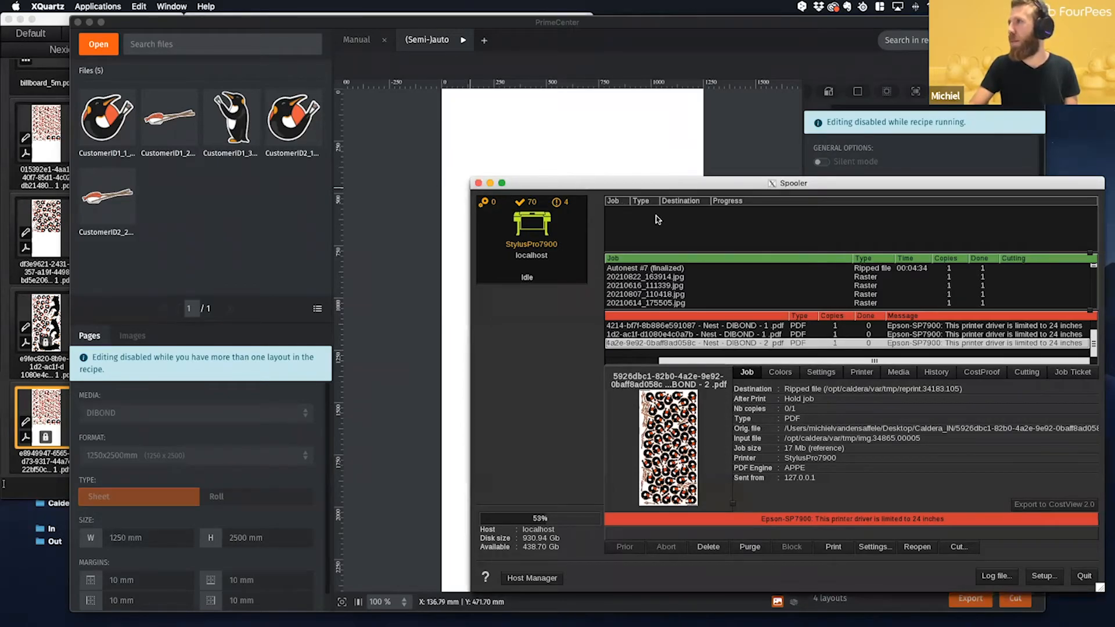
- Switch to PrimeCenter, display the CustomerID1 nest layouts and review the recipe's PDF export and report options
{"action": "left_click", "coordinate": [845, 70]}
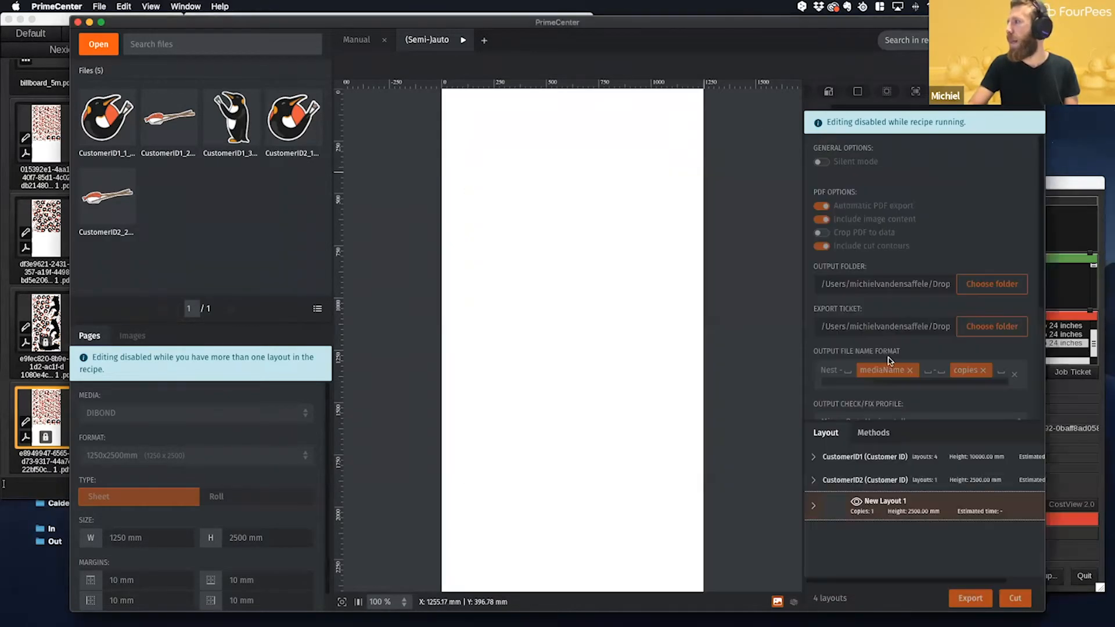
{"action": "left_click", "coordinate": [846, 462]}
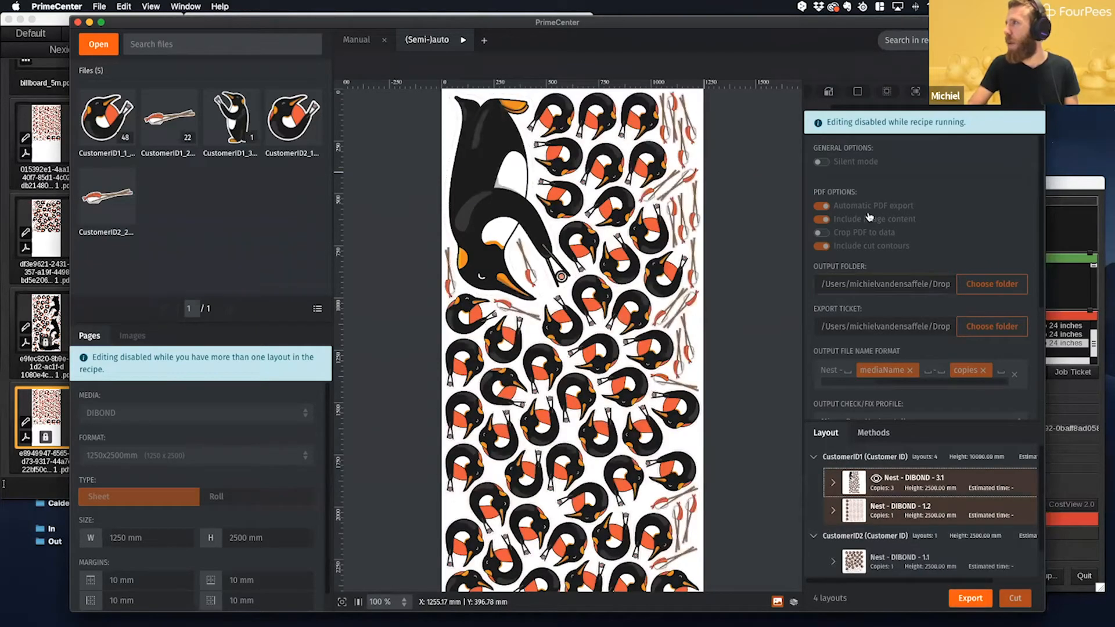
{"action": "scroll", "coordinate": [858, 243], "scroll_direction": "down", "scroll_amount": 2}
{"action": "scroll", "coordinate": [858, 242], "scroll_direction": "down", "scroll_amount": 5}
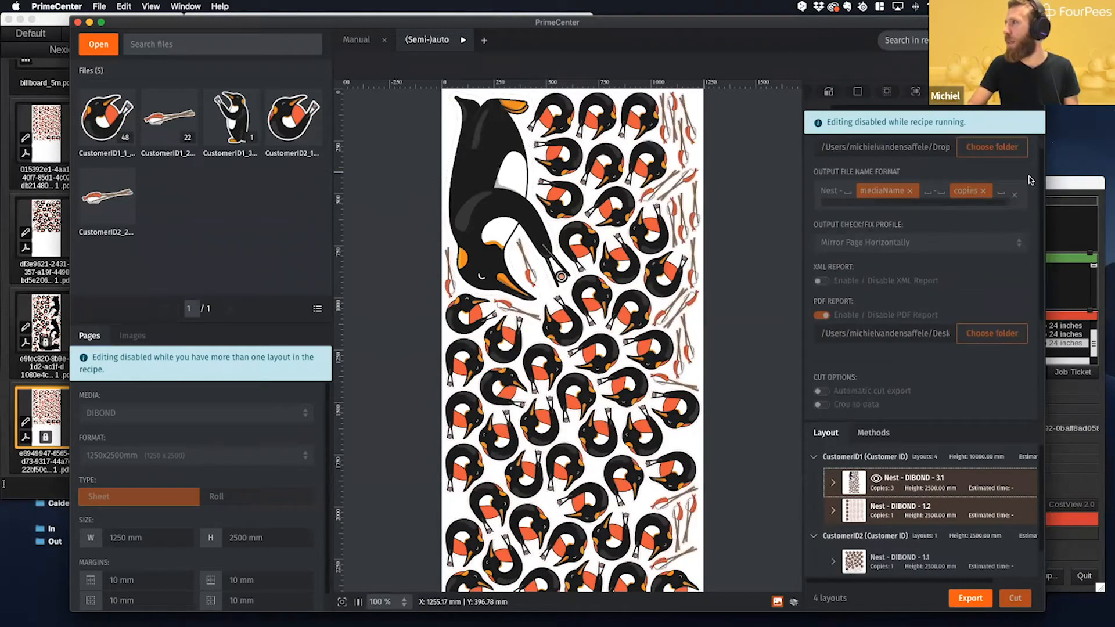
- Check Caldera's Spooler for incoming jobs, and return to PrimeCenter to look over the customer layouts and export settings
{"action": "left_click", "coordinate": [1060, 187]}
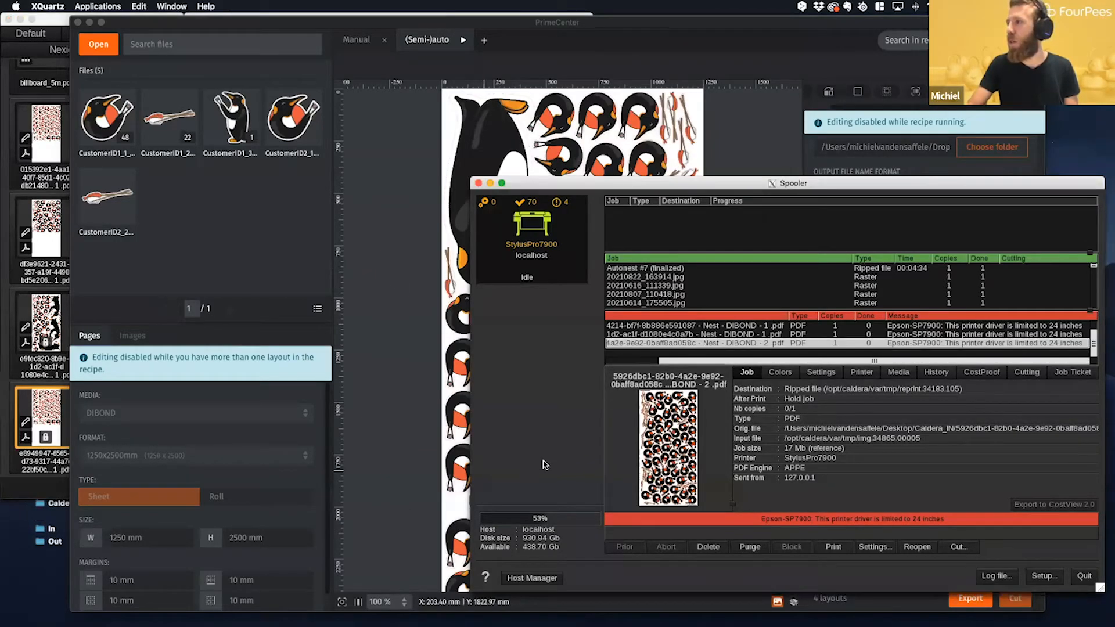
{"action": "left_click", "coordinate": [861, 52]}
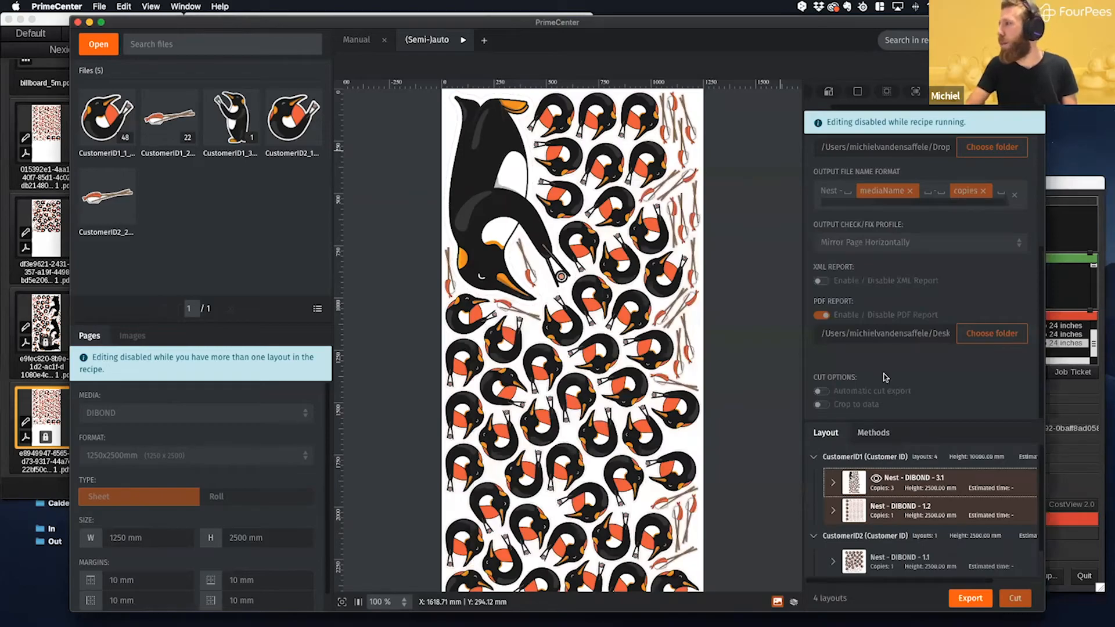
{"action": "mouse_move", "coordinate": [879, 482]}
{"action": "scroll", "coordinate": [881, 483], "scroll_direction": "down", "scroll_amount": 2}
{"action": "scroll", "coordinate": [891, 461], "scroll_direction": "up", "scroll_amount": 2}
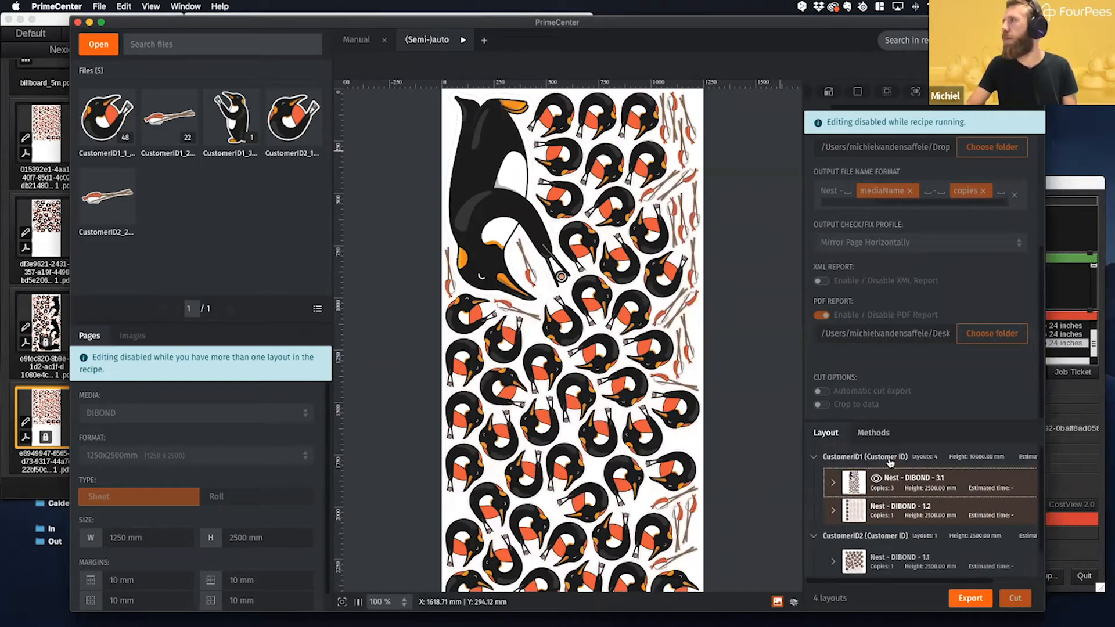
{"action": "scroll", "coordinate": [919, 293], "scroll_direction": "up", "scroll_amount": 1}
{"action": "scroll", "coordinate": [920, 294], "scroll_direction": "up", "scroll_amount": 3}
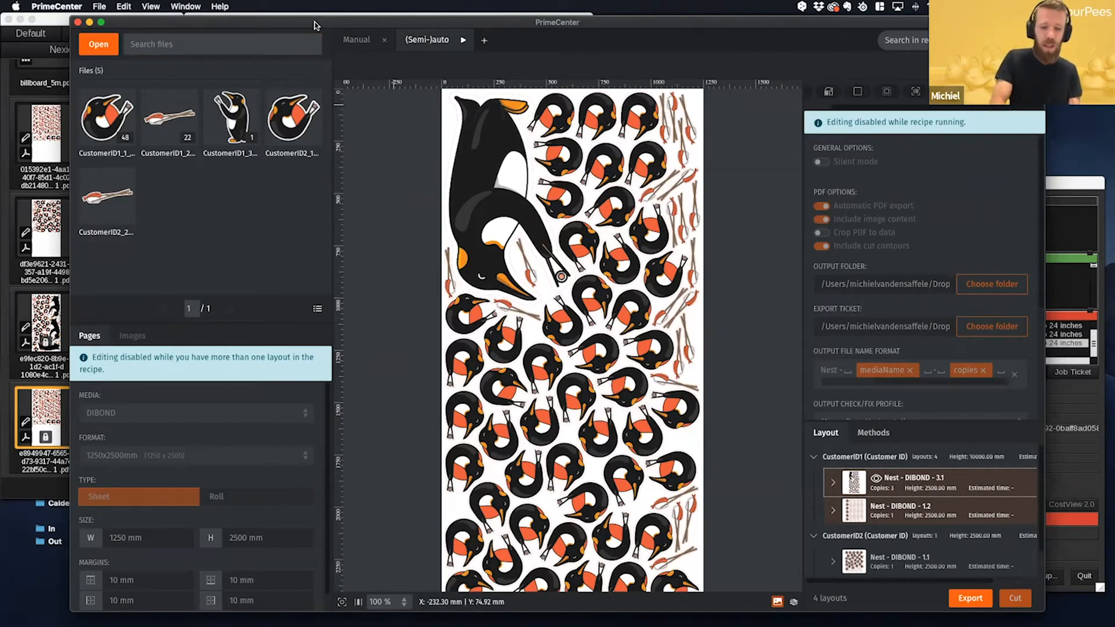
- Minimise PrimeCenter and show the exported nest PDFs in the Caldera_IN folder in Finder
{"action": "left_click", "coordinate": [89, 22]}
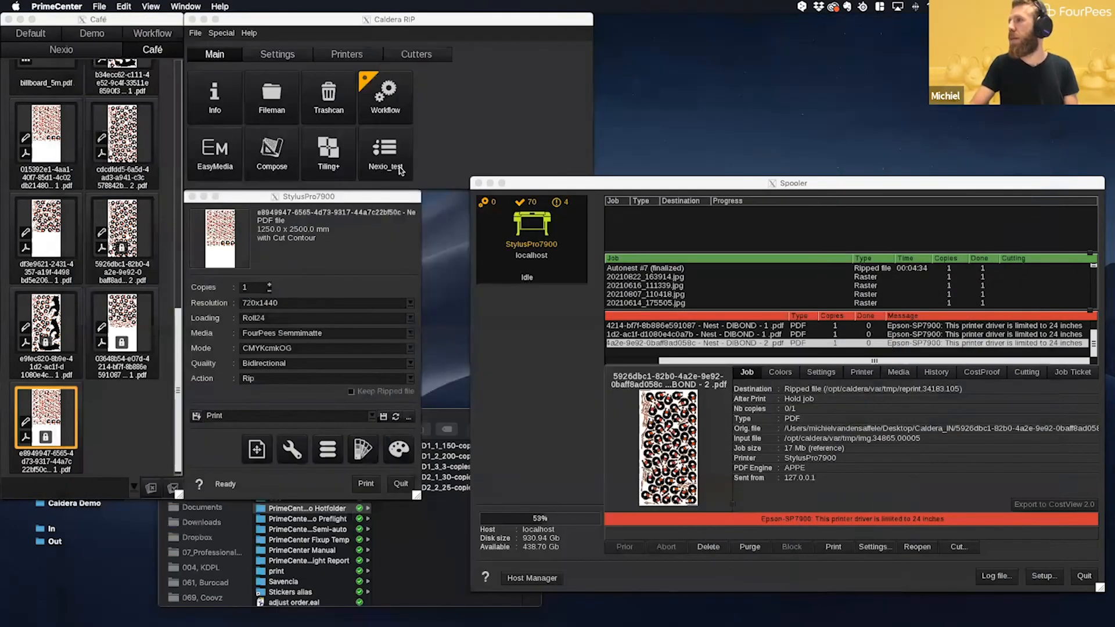
{"action": "left_click", "coordinate": [459, 419]}
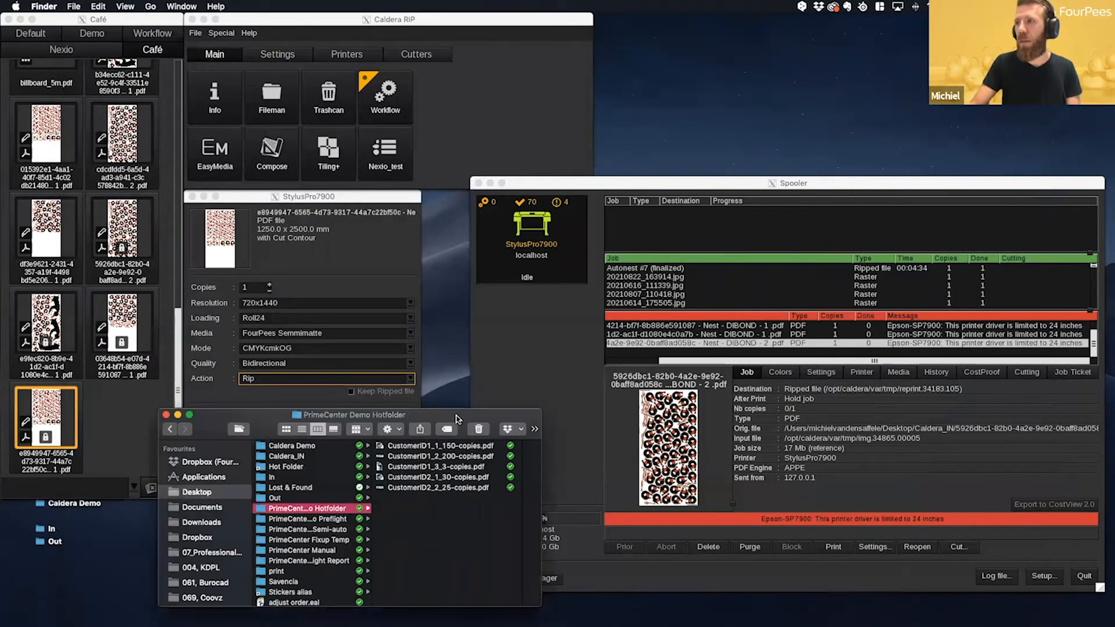
{"action": "left_click", "coordinate": [301, 457]}
{"action": "left_click_drag", "start_coordinate": [430, 539], "coordinate": [438, 483]}
{"action": "left_click", "coordinate": [472, 521]}
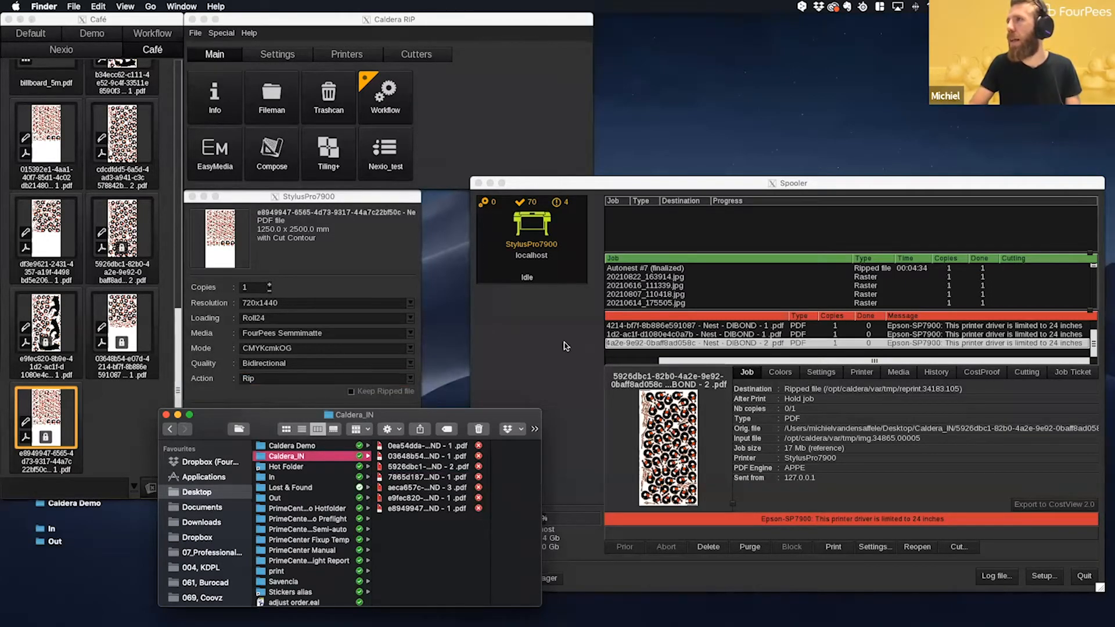
- Save the StylusPro7900 print settings as configuration Print, overwriting the existing one, and close the print window
{"action": "left_click", "coordinate": [404, 249]}
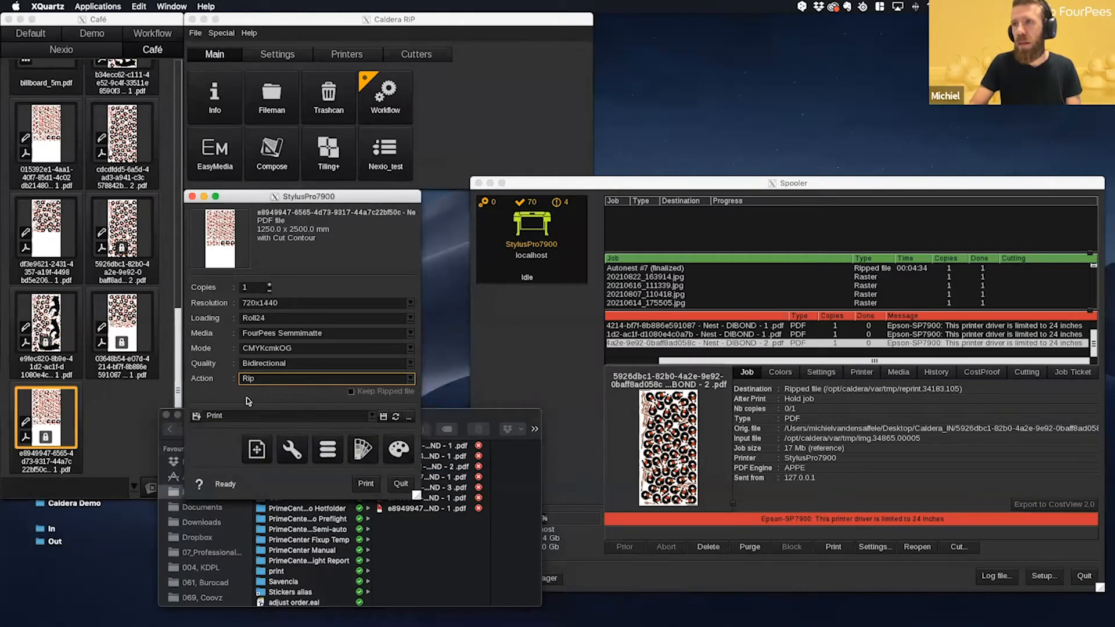
{"action": "left_click", "coordinate": [383, 417]}
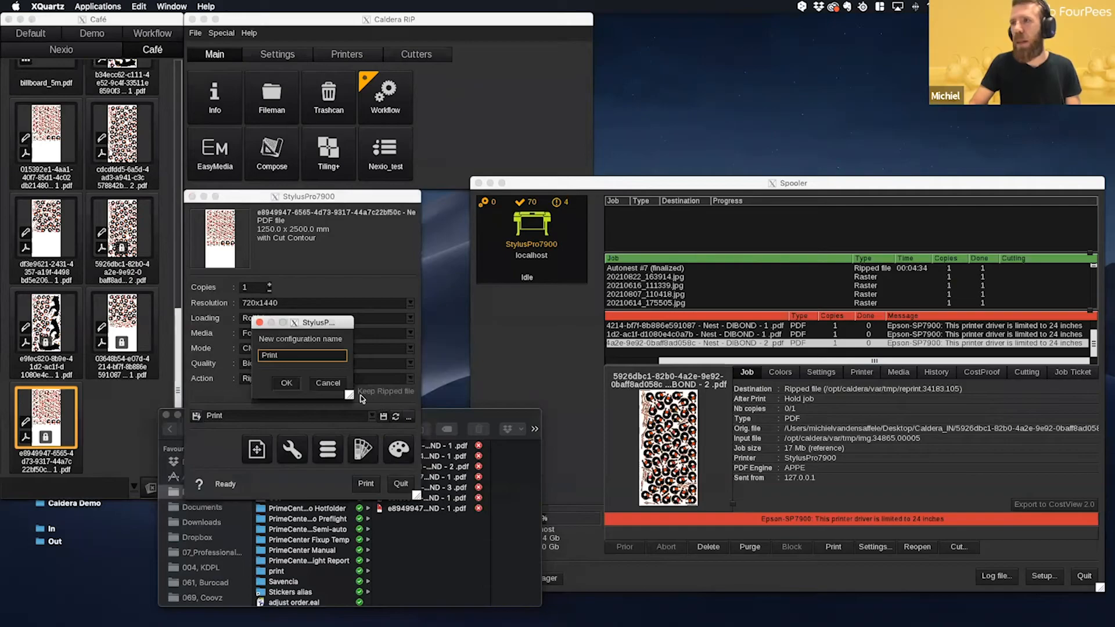
{"action": "left_click", "coordinate": [294, 383]}
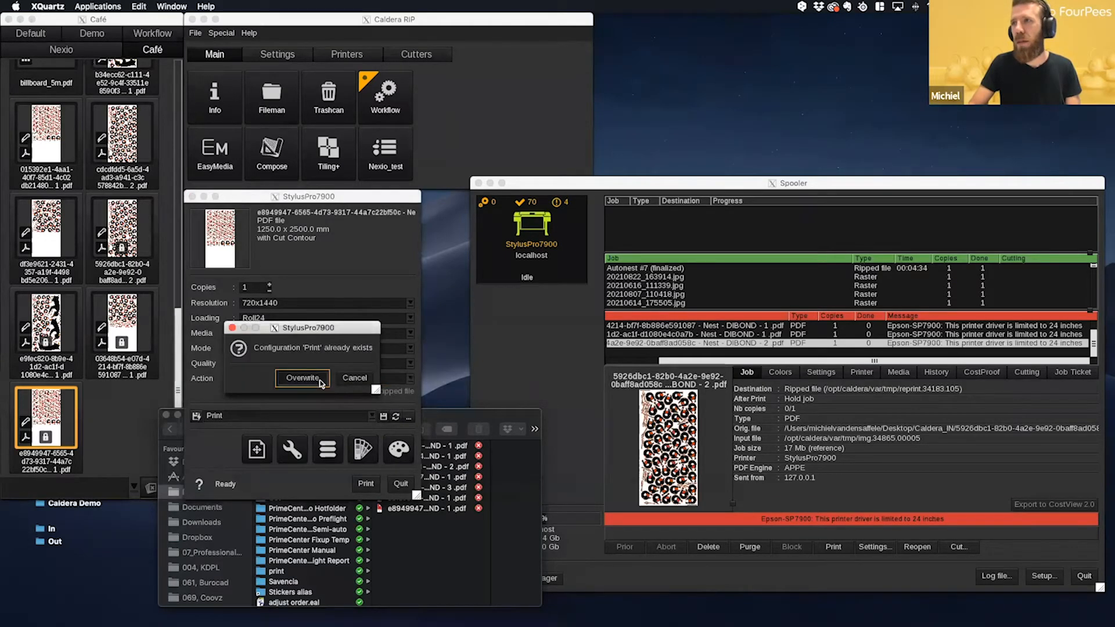
{"action": "left_click", "coordinate": [311, 374]}
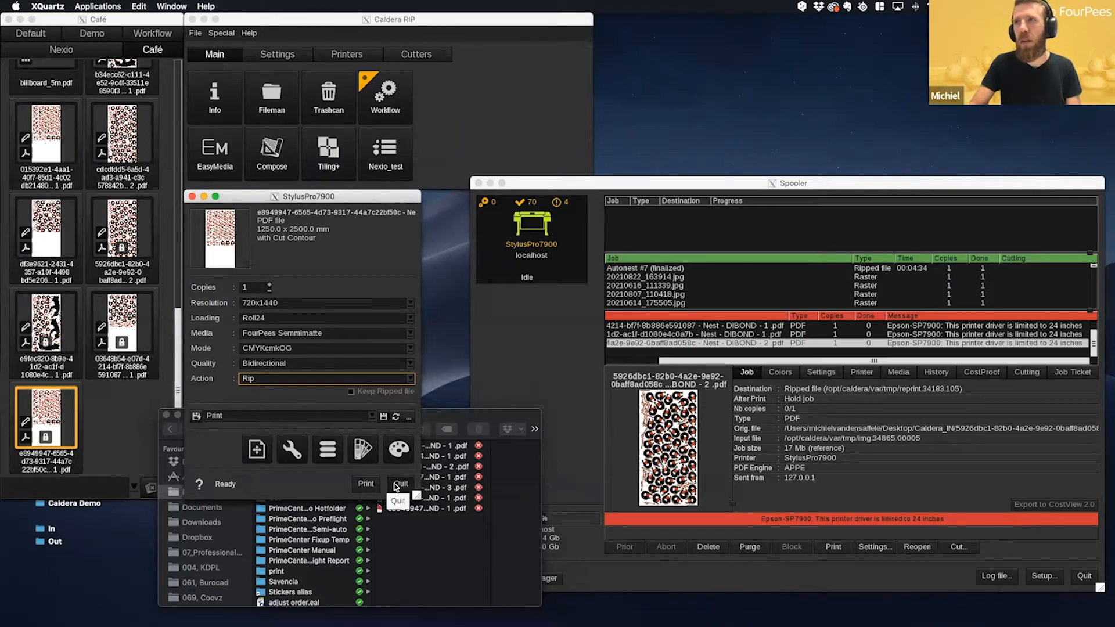
{"action": "left_click", "coordinate": [395, 485]}
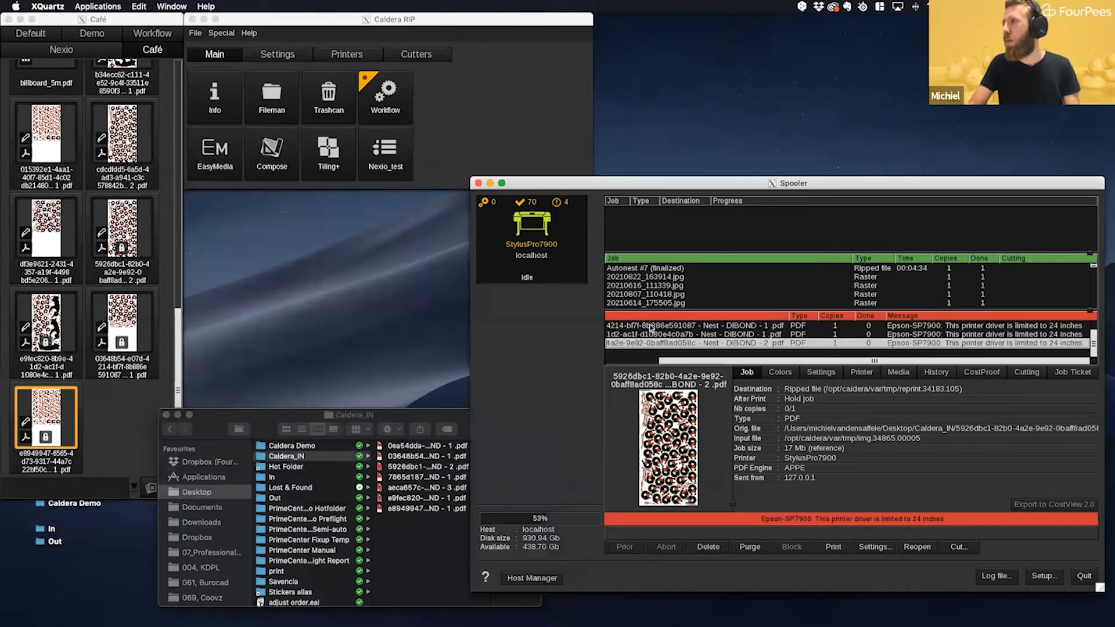
- Recheck the Spooler's failed jobs and preview the three-copy DIBOND nest PDF in Finder's Caldera_IN folder
{"action": "scroll", "coordinate": [650, 328], "scroll_direction": "up", "scroll_amount": 1}
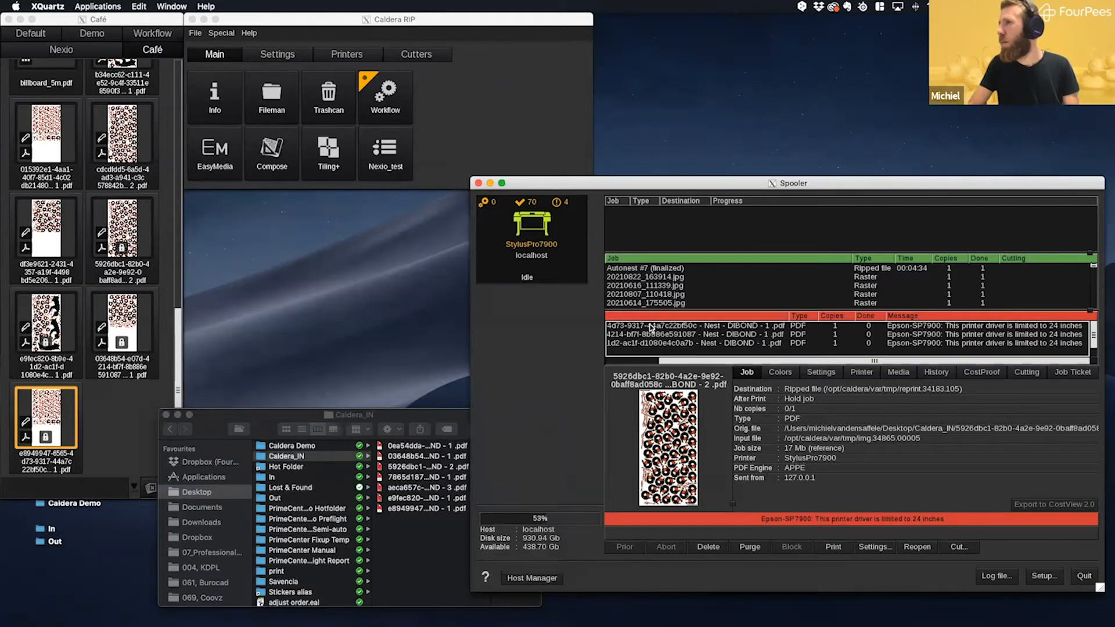
{"action": "left_click", "coordinate": [364, 418]}
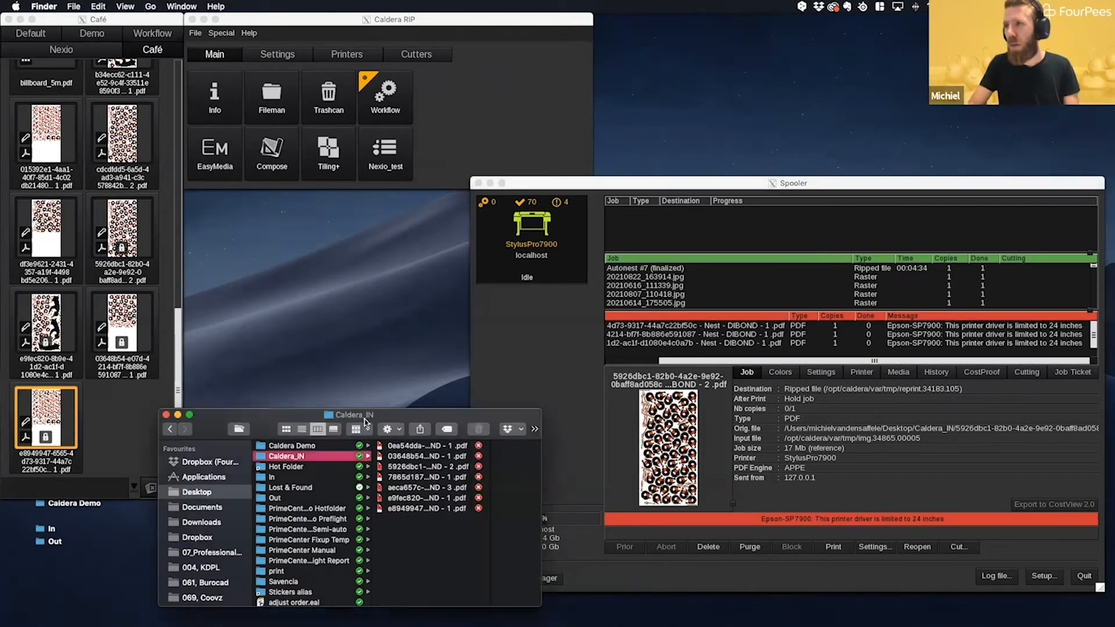
{"action": "left_click", "coordinate": [447, 490]}
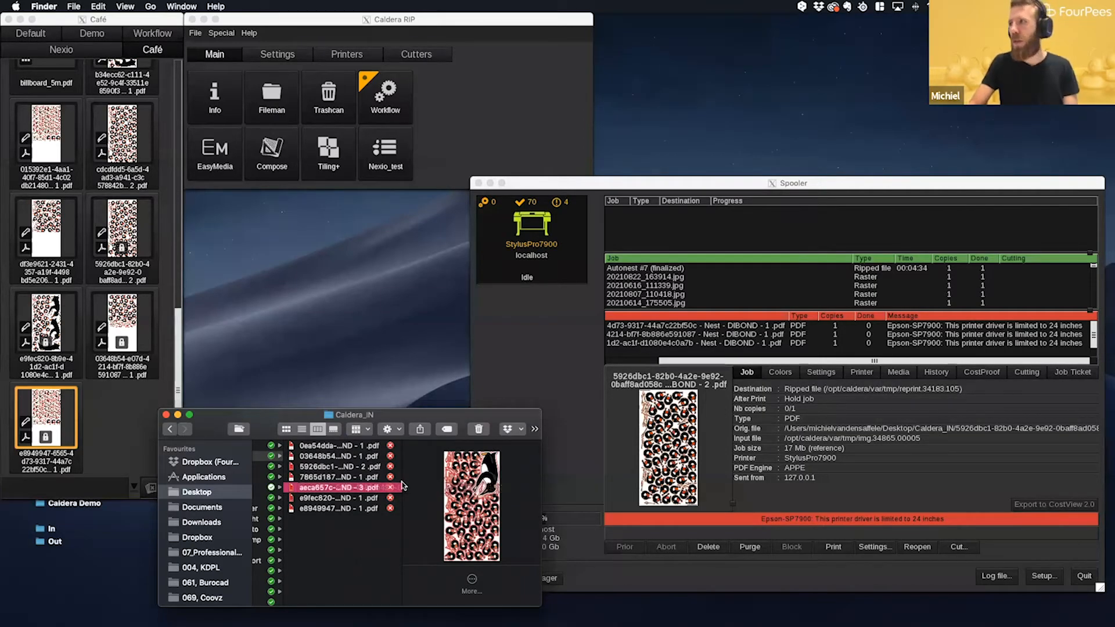
- Reopen PrimeCenter and compare the CustomerID1 layouts Nest - DIBOND - 3.1 and Nest - DIBOND - 1.2, including their copies
{"action": "mouse_move", "coordinate": [433, 607]}
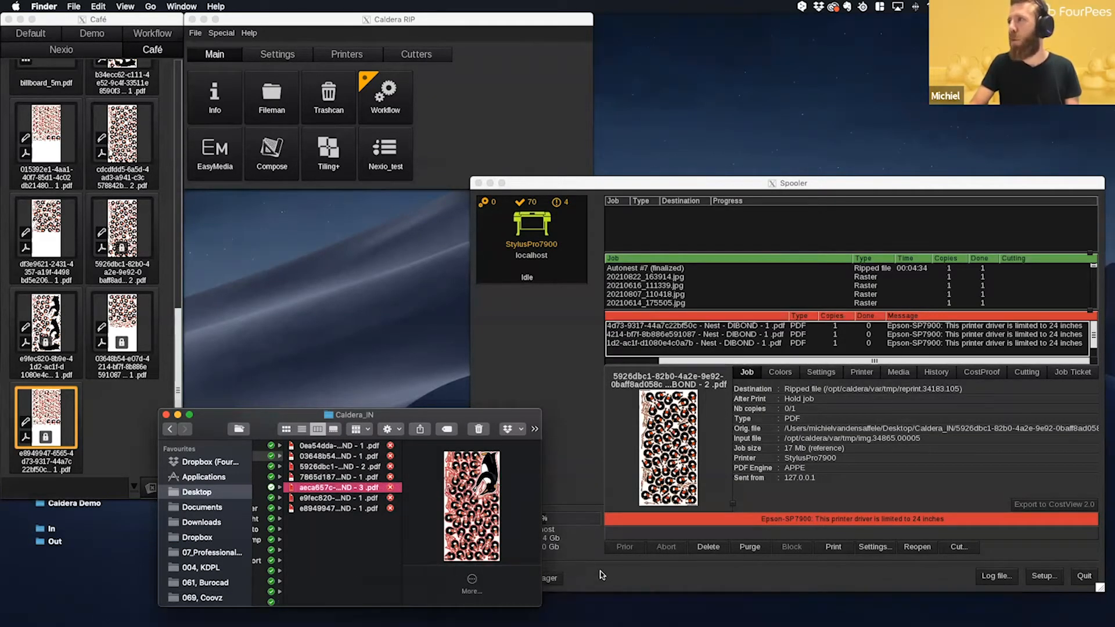
{"action": "mouse_move", "coordinate": [635, 610]}
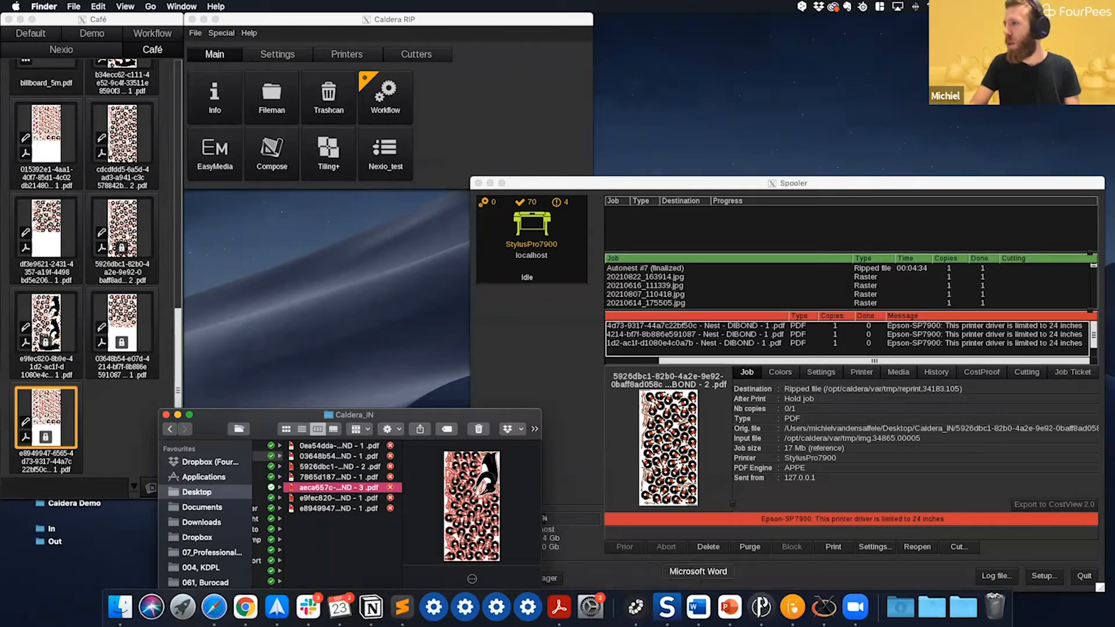
{"action": "left_click", "coordinate": [762, 608]}
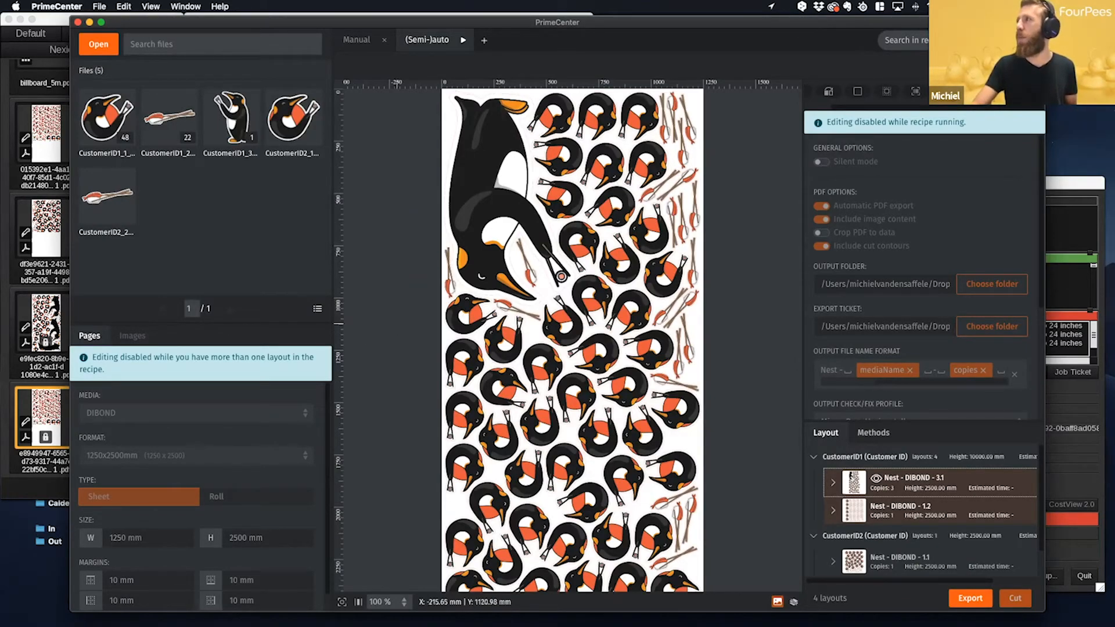
{"action": "scroll", "coordinate": [841, 291], "scroll_direction": "up", "scroll_amount": 5}
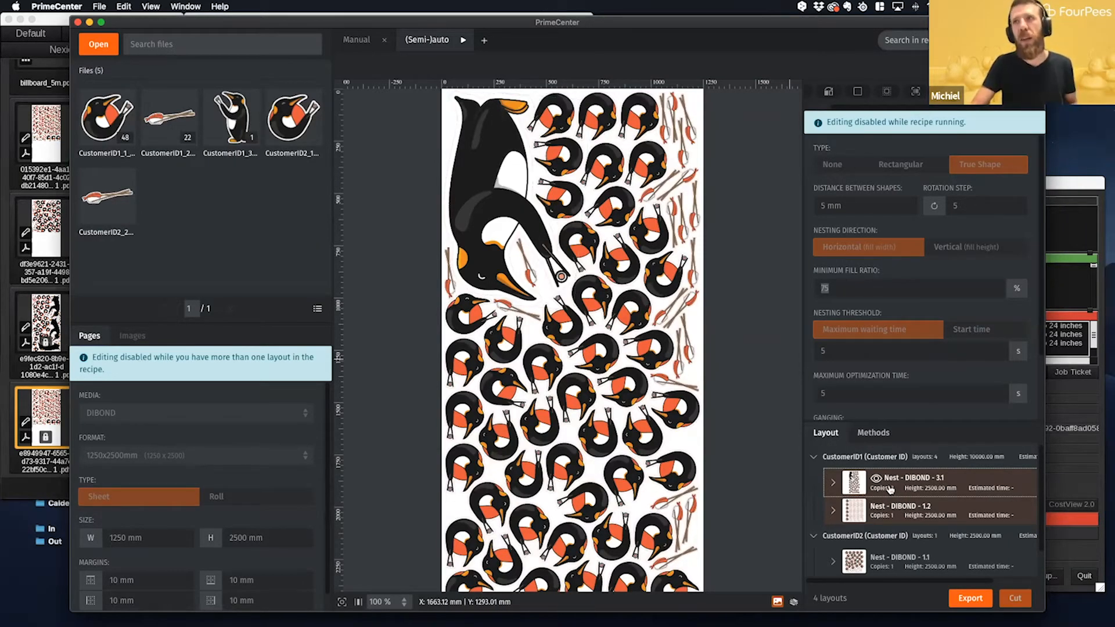
{"action": "scroll", "coordinate": [893, 490], "scroll_direction": "down", "scroll_amount": 1}
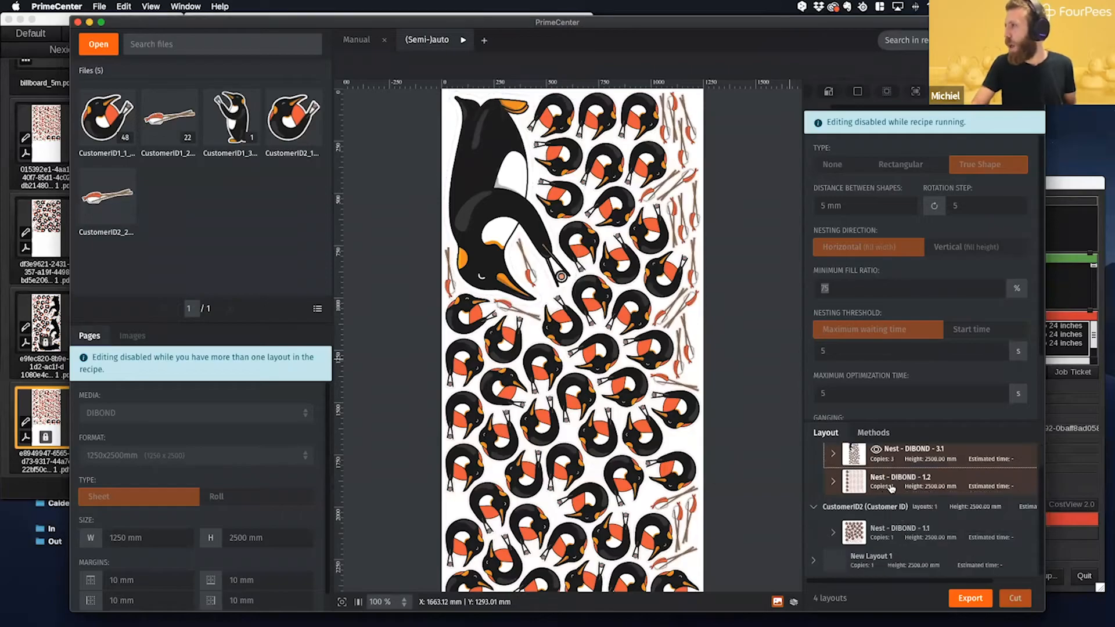
{"action": "scroll", "coordinate": [895, 489], "scroll_direction": "up", "scroll_amount": 1}
{"action": "scroll", "coordinate": [894, 488], "scroll_direction": "down", "scroll_amount": 1}
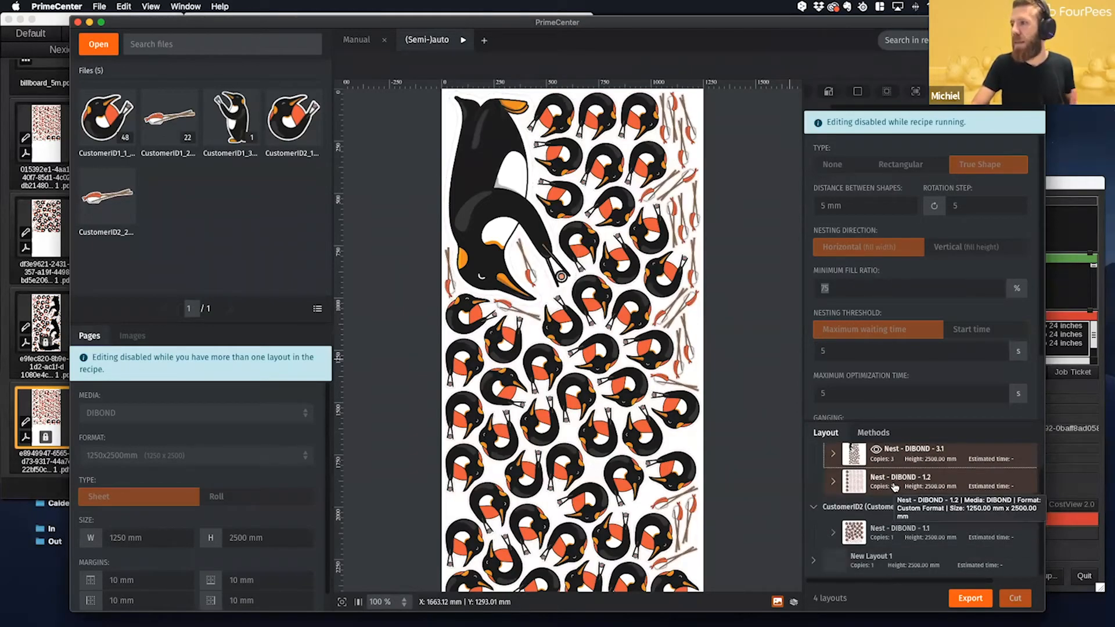
{"action": "scroll", "coordinate": [895, 487], "scroll_direction": "up", "scroll_amount": 1}
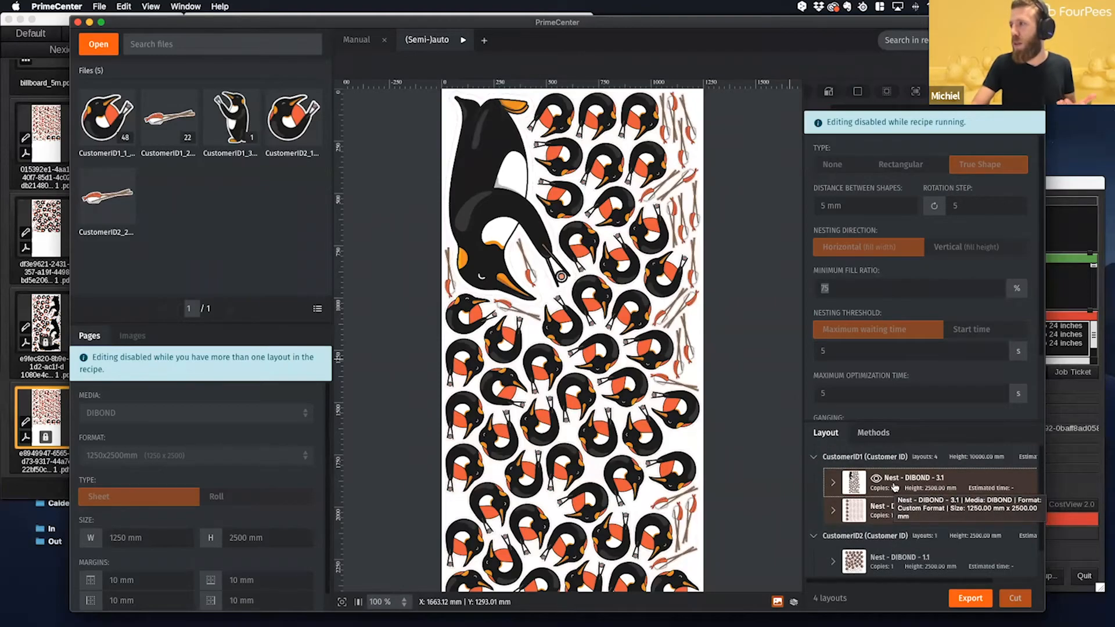
{"action": "left_click", "coordinate": [883, 517]}
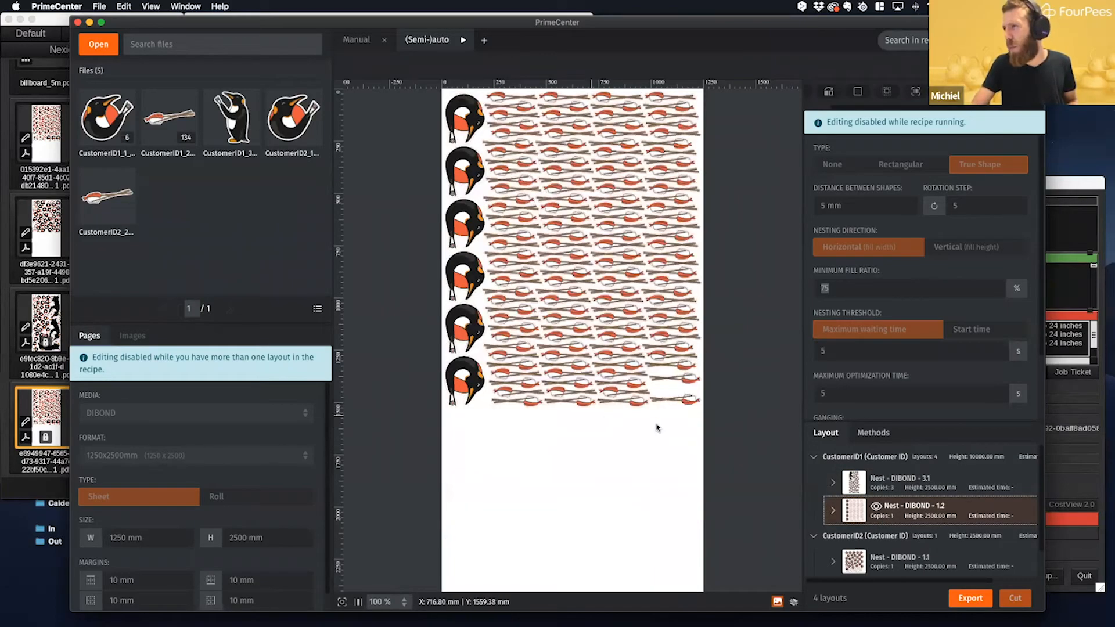
{"action": "left_click", "coordinate": [886, 485]}
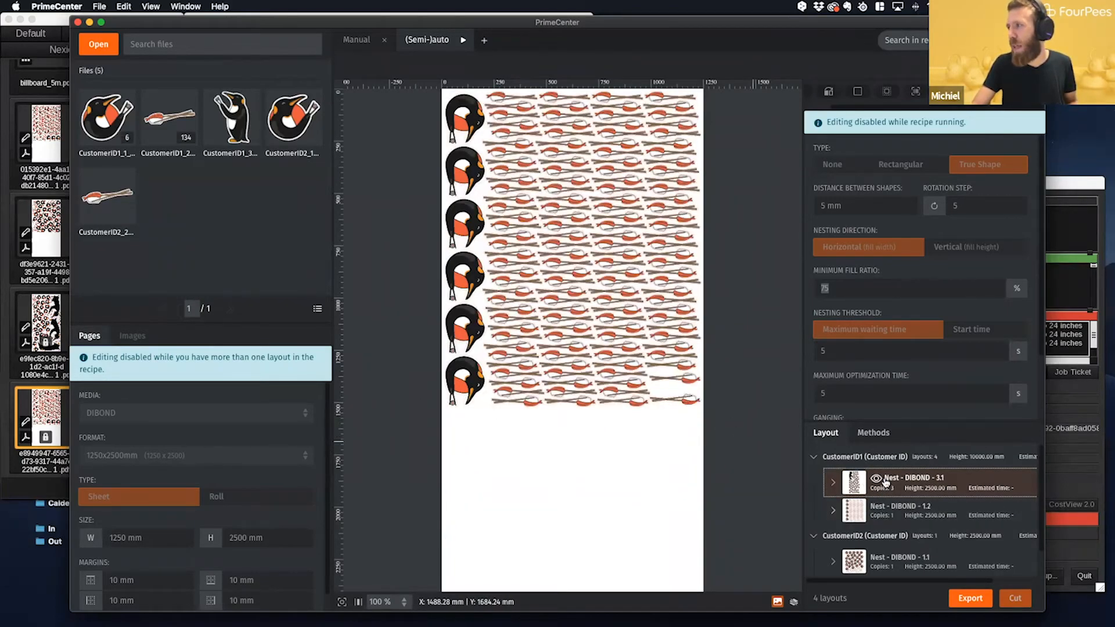
- Switch to the Spooler and delete all four failed DIBOND nest jobs for the StylusPro7900
{"action": "left_click", "coordinate": [897, 509]}
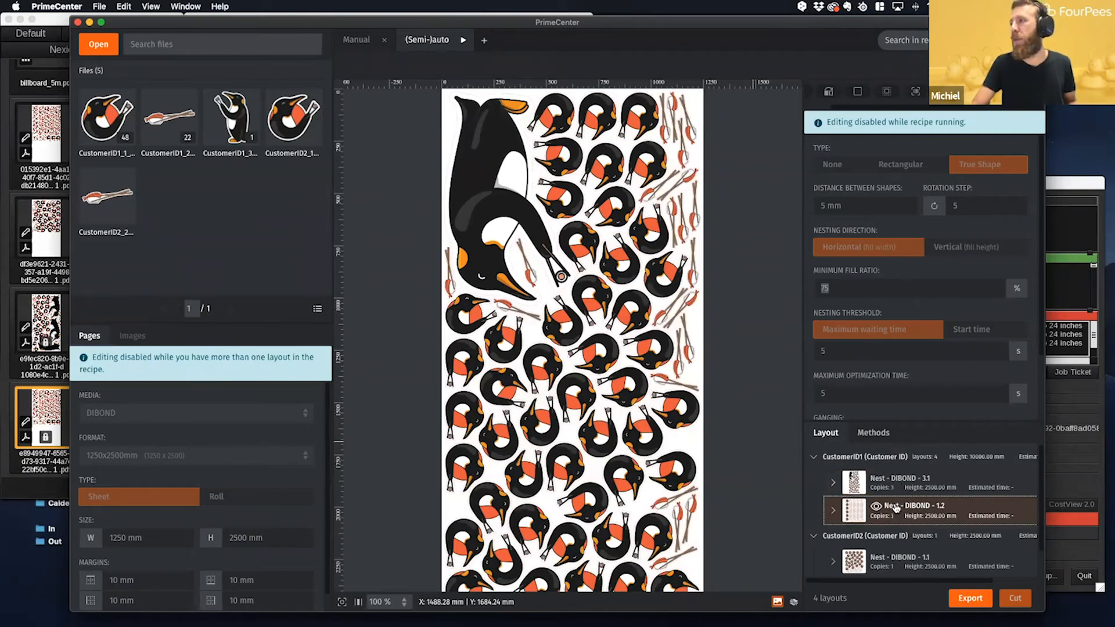
{"action": "left_click", "coordinate": [1066, 183]}
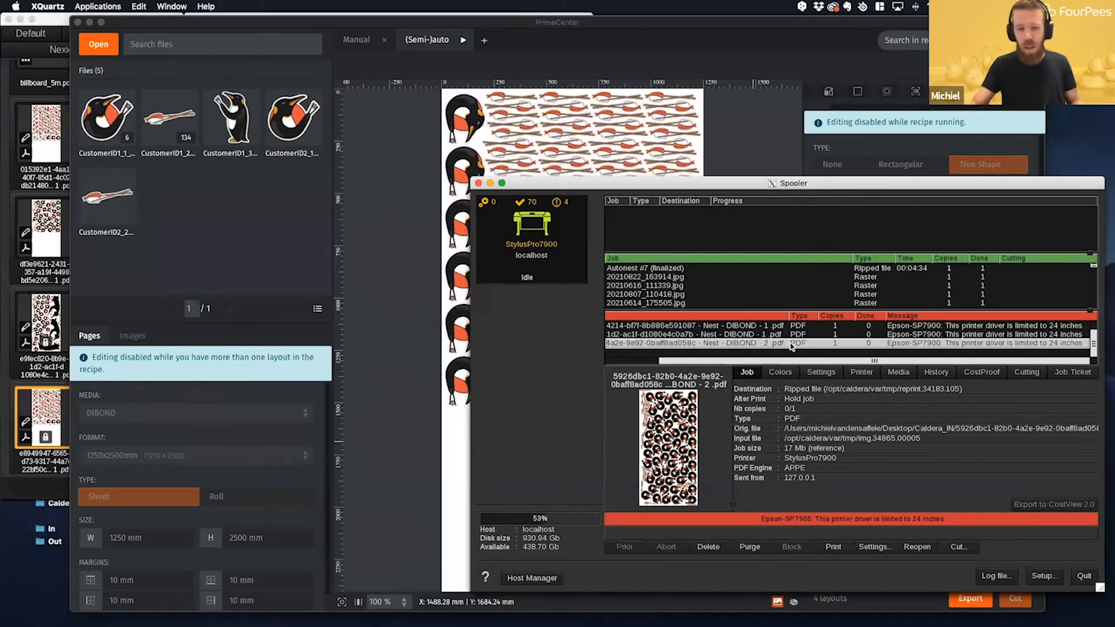
{"action": "scroll", "coordinate": [791, 347], "scroll_direction": "up", "scroll_amount": 1}
{"action": "left_click", "coordinate": [785, 329], "text": "shift"}
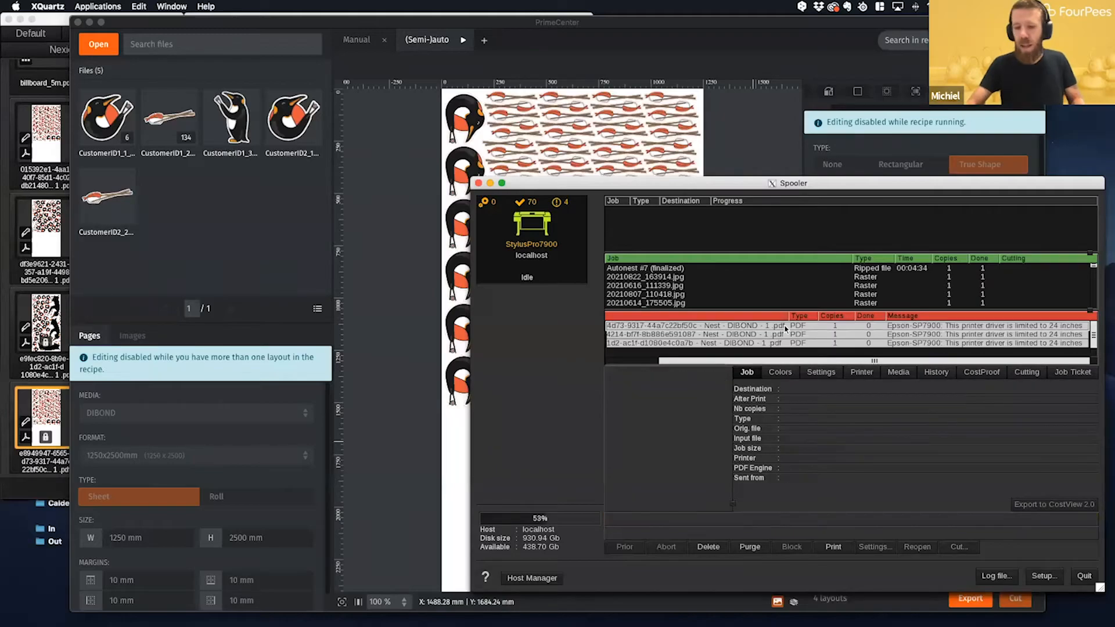
{"action": "key", "text": "Delete"}
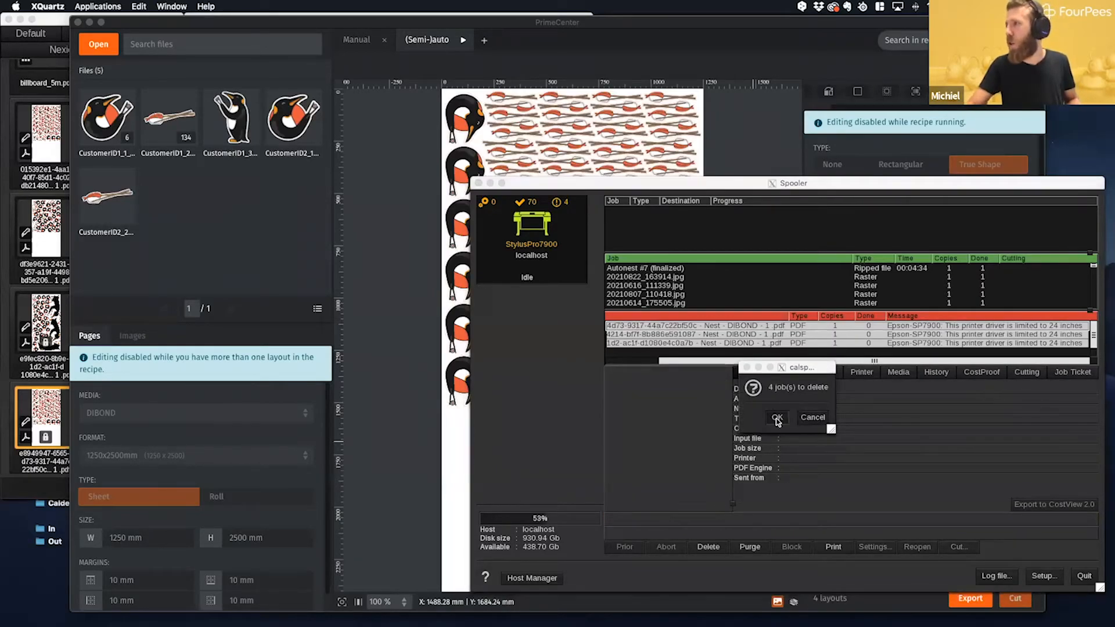
{"action": "left_click", "coordinate": [777, 417]}
- Return to PrimeCenter, stop the (Semi-)auto recipe and delete all five sticker files together with their linked layouts
{"action": "left_click", "coordinate": [898, 70]}
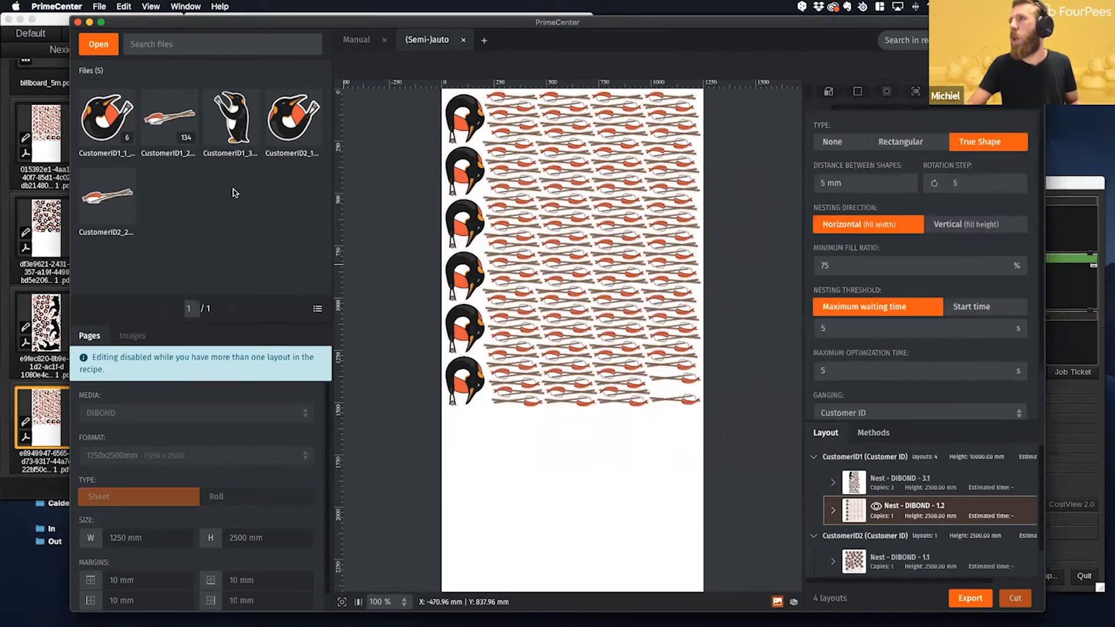
{"action": "key", "text": "super+a"}
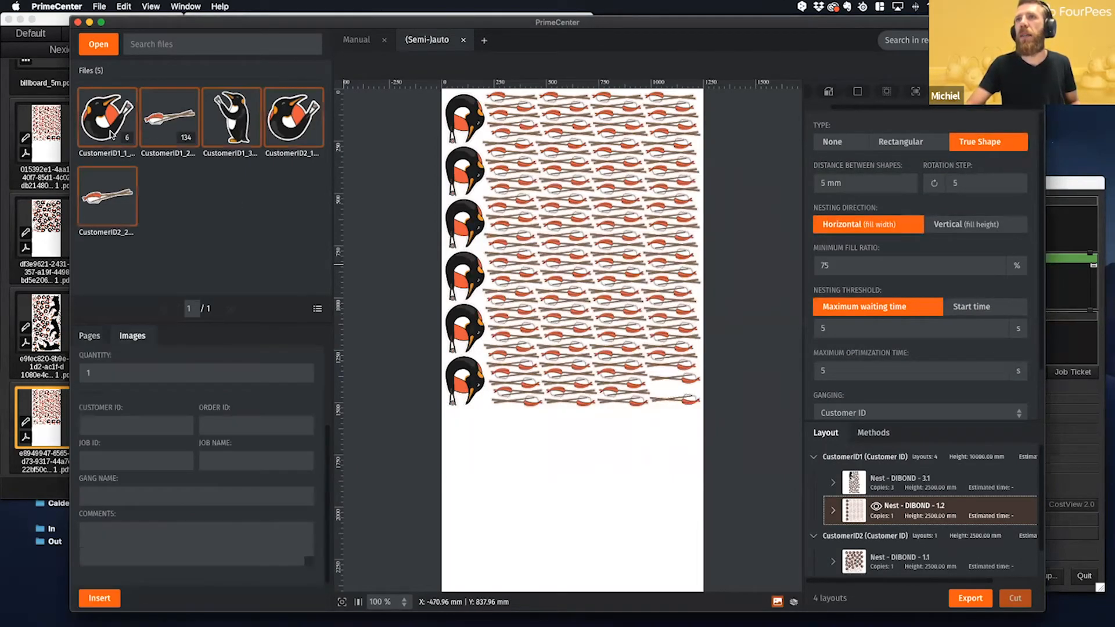
{"action": "key", "text": "BackSpace"}
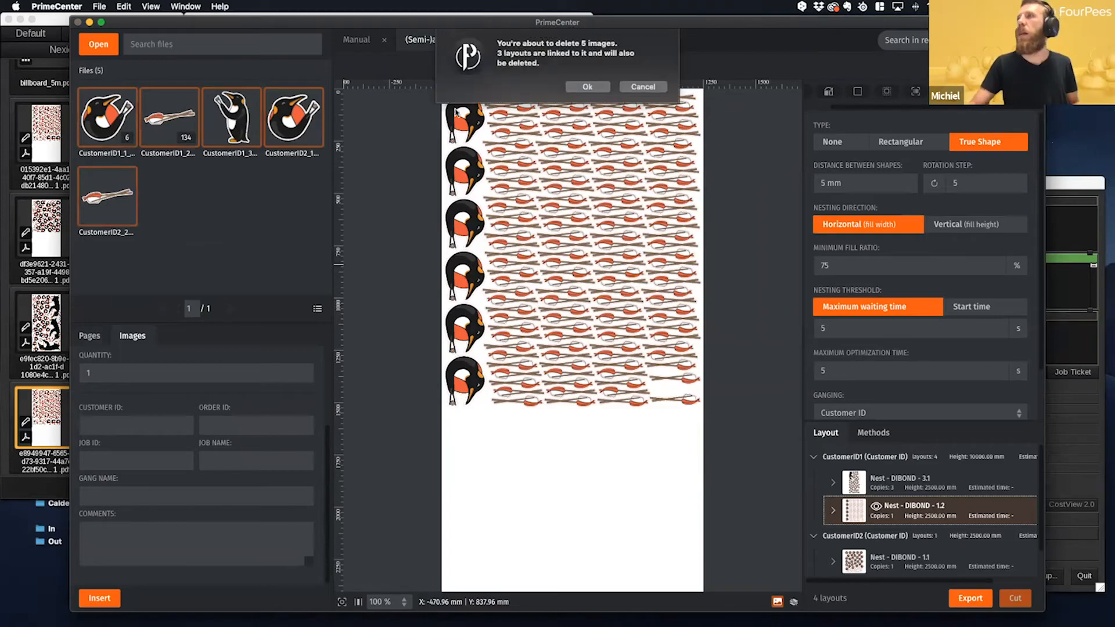
{"action": "left_click", "coordinate": [587, 87]}
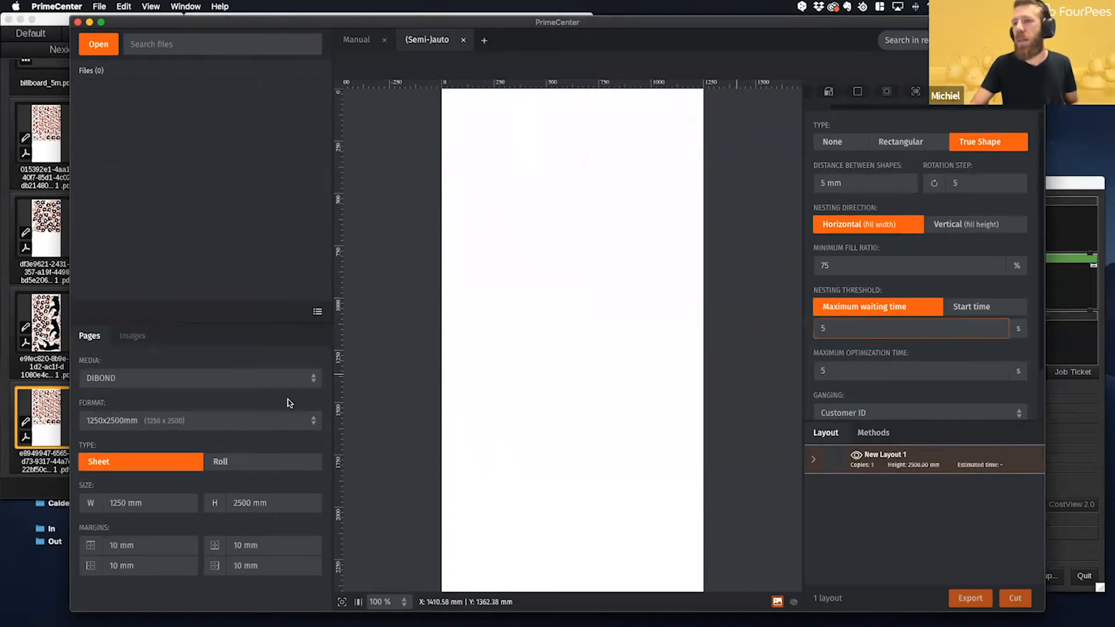
- Move all the exported nest PDFs in Finder's Caldera_IN folder to the trash
{"action": "left_click", "coordinate": [117, 593]}
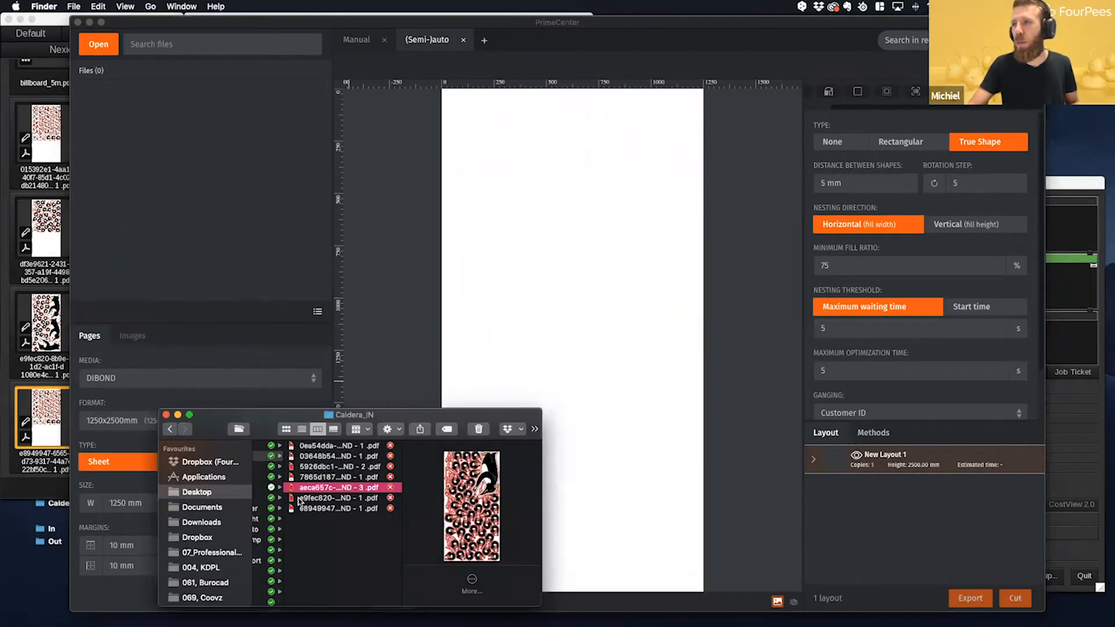
{"action": "left_click_drag", "start_coordinate": [331, 528], "coordinate": [339, 478]}
{"action": "left_click_drag", "start_coordinate": [447, 556], "coordinate": [425, 446]}
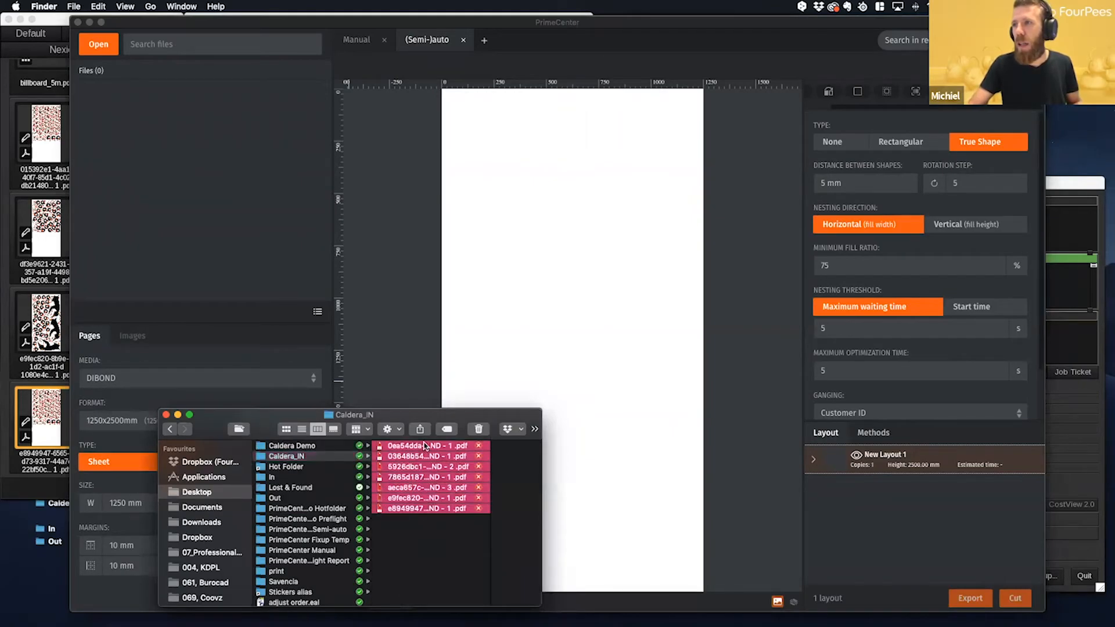
{"action": "left_click", "coordinate": [480, 431]}
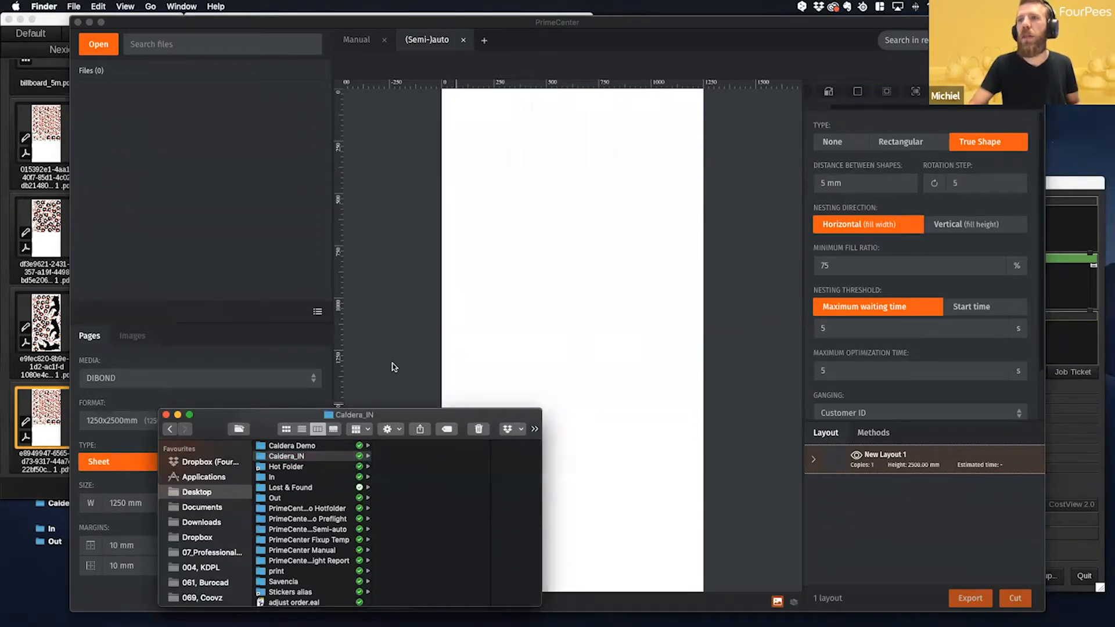
- Switch to Caldera RIP and open the Demo Input hot folder for editing
{"action": "left_click", "coordinate": [53, 16]}
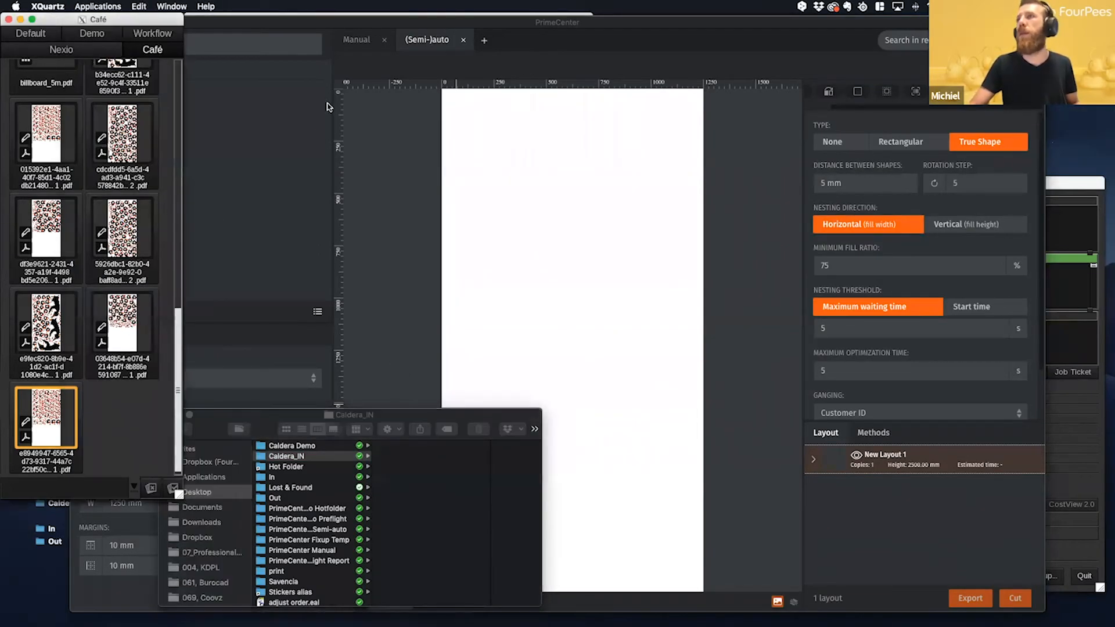
{"action": "left_click", "coordinate": [823, 607]}
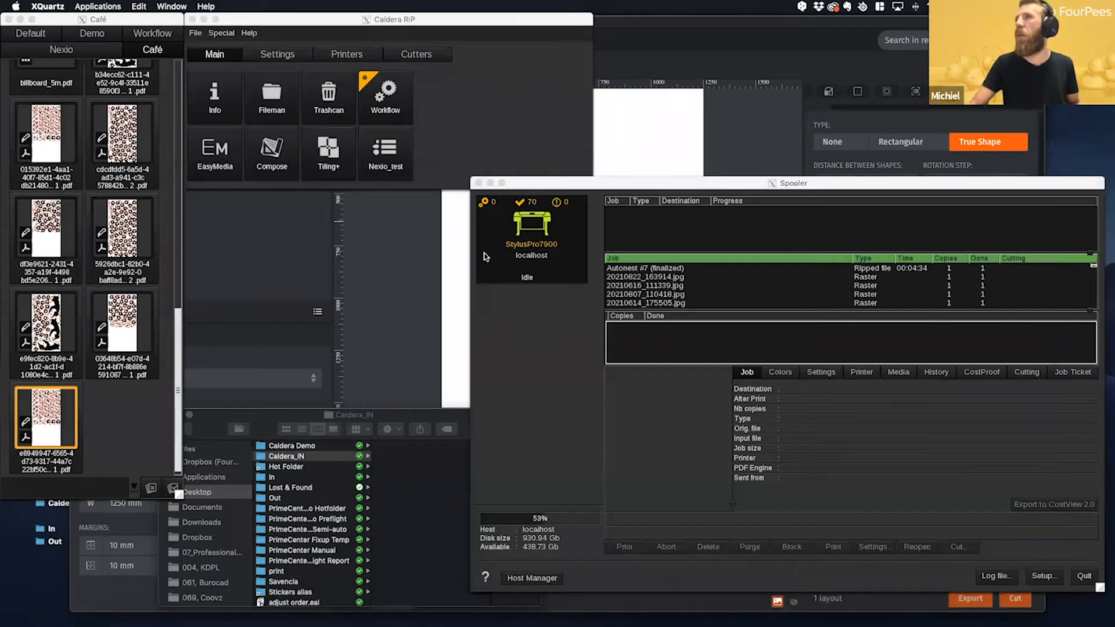
{"action": "left_click", "coordinate": [221, 34]}
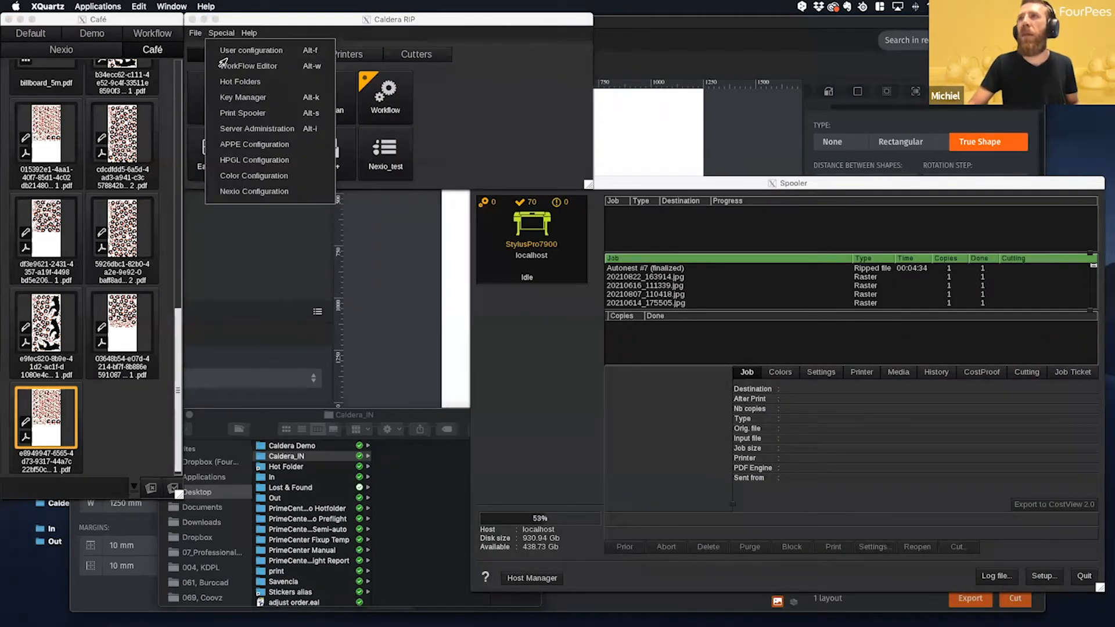
{"action": "left_click", "coordinate": [232, 82]}
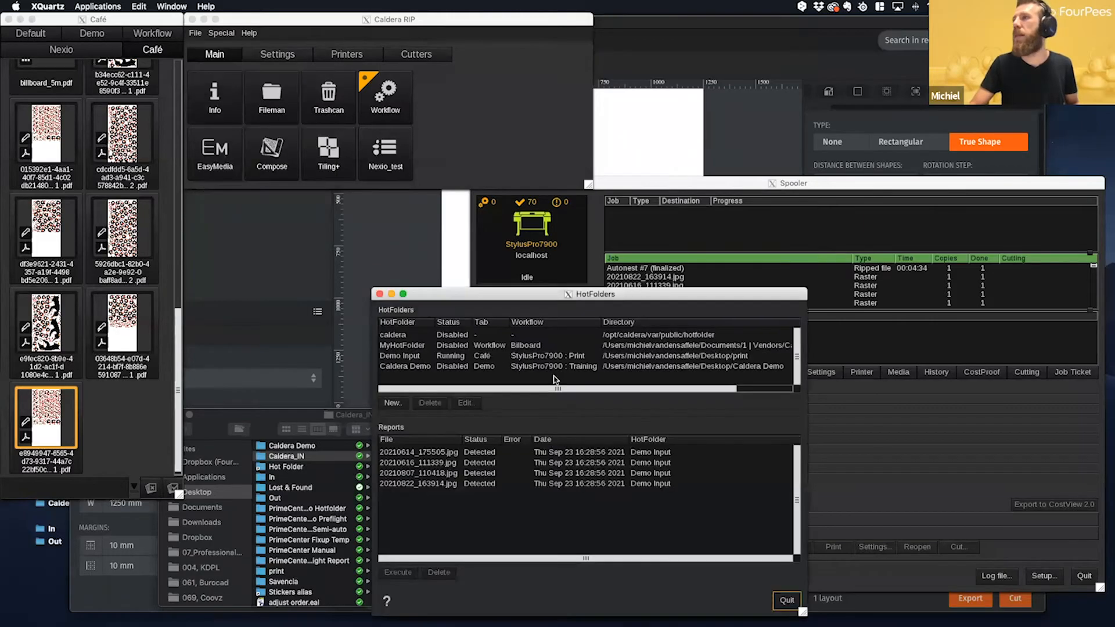
{"action": "left_click", "coordinate": [456, 356]}
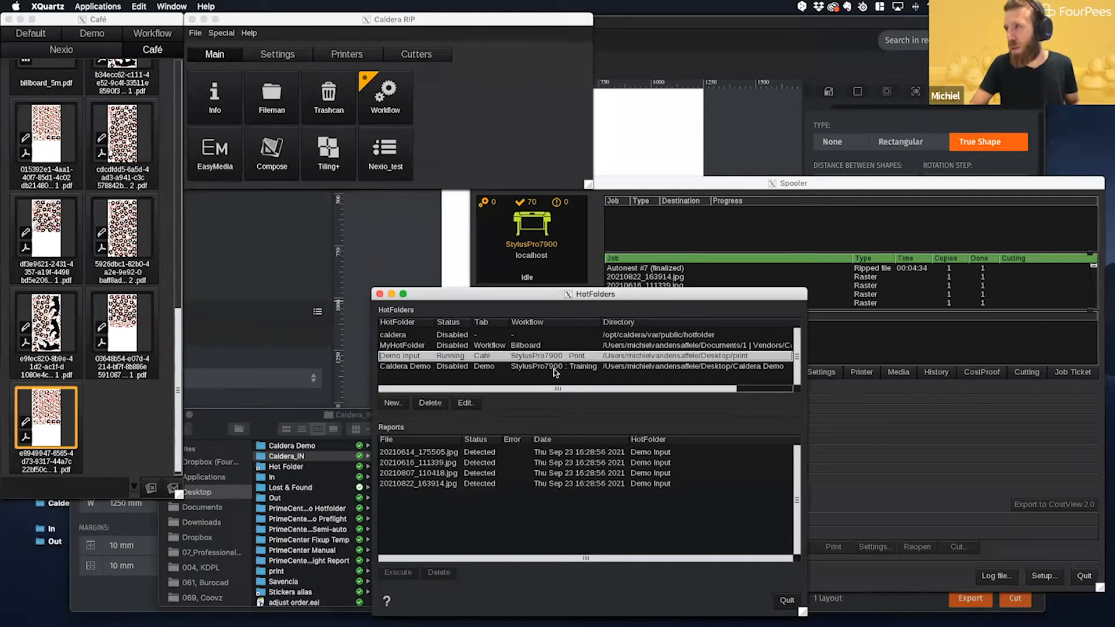
{"action": "left_click", "coordinate": [465, 403]}
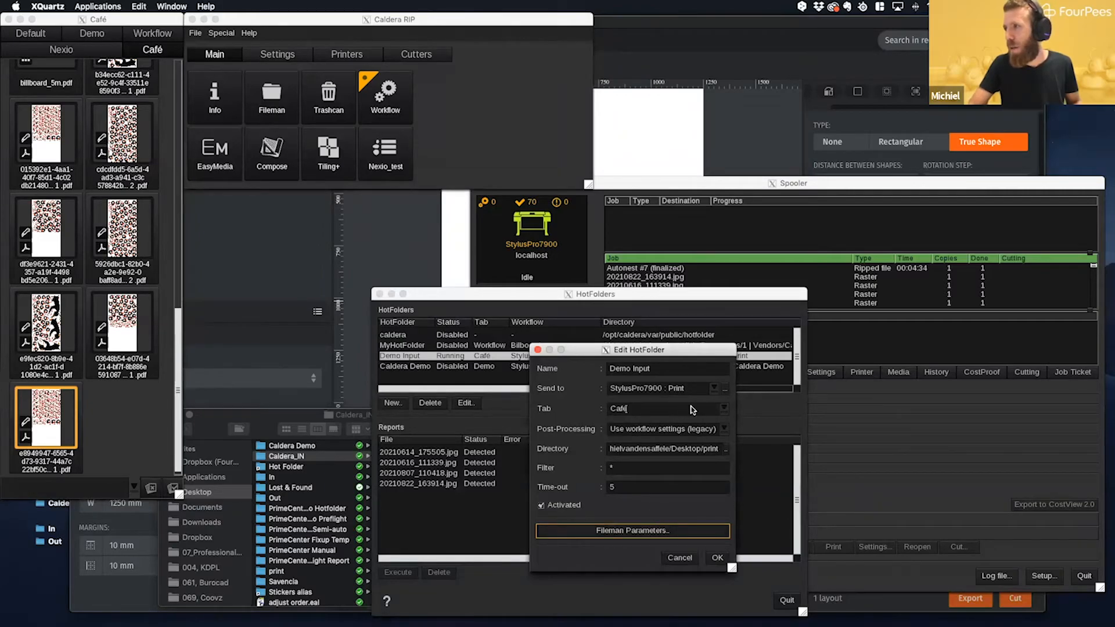
- Reassign the StylusPro7900 Print configuration as the Demo Input hot folder's destination, save it and close the HotFolders window
{"action": "left_click", "coordinate": [720, 393]}
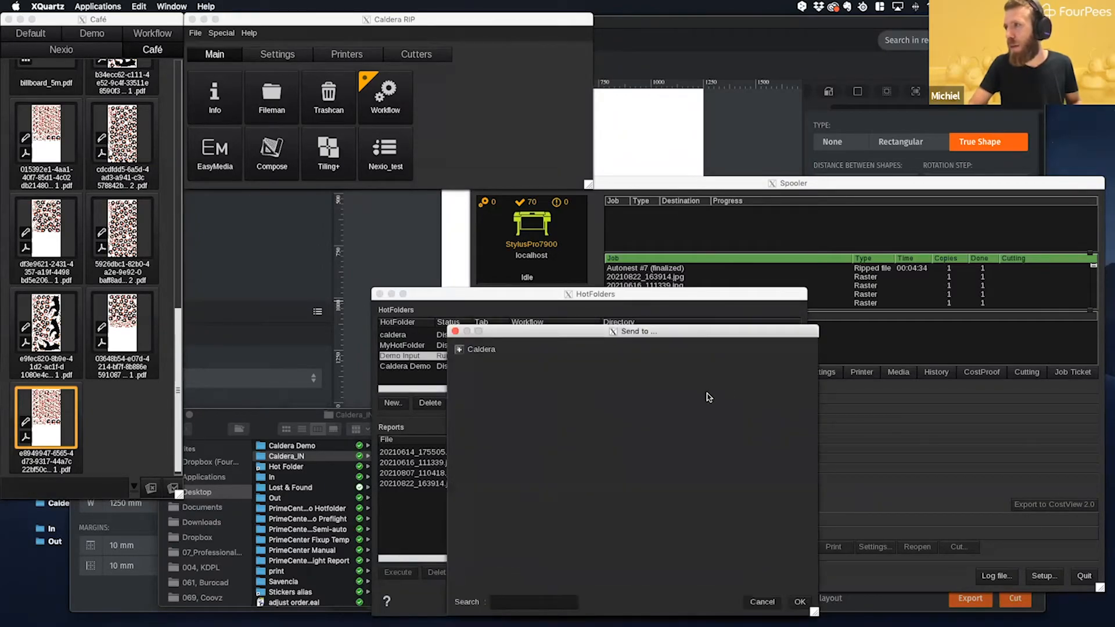
{"action": "left_click", "coordinate": [460, 349]}
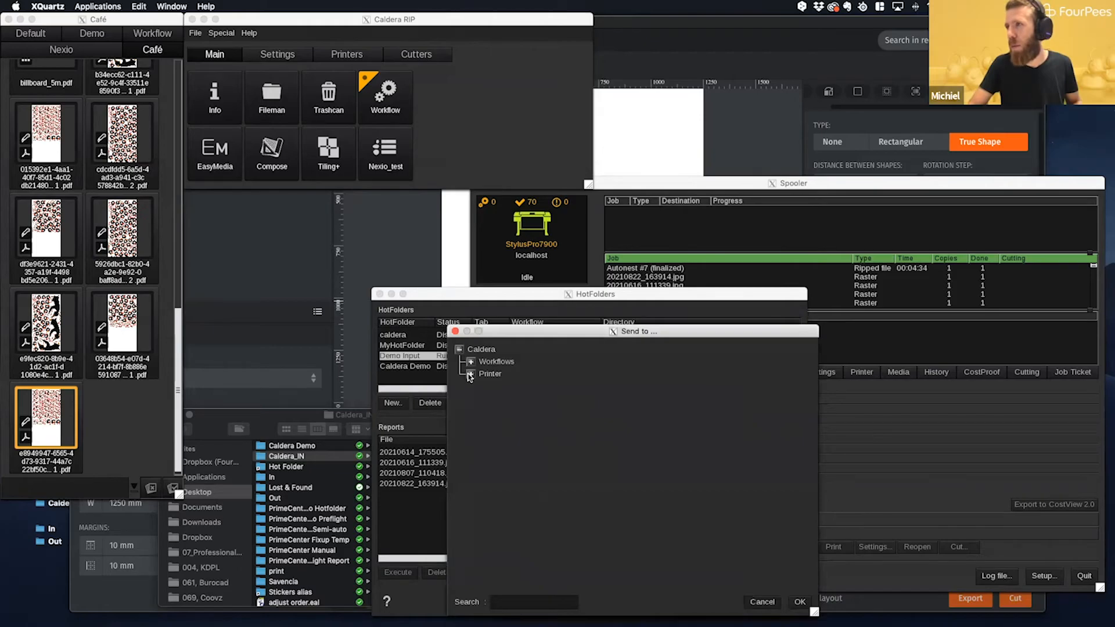
{"action": "left_click", "coordinate": [471, 374]}
{"action": "left_click", "coordinate": [482, 386]}
{"action": "left_click", "coordinate": [509, 410]}
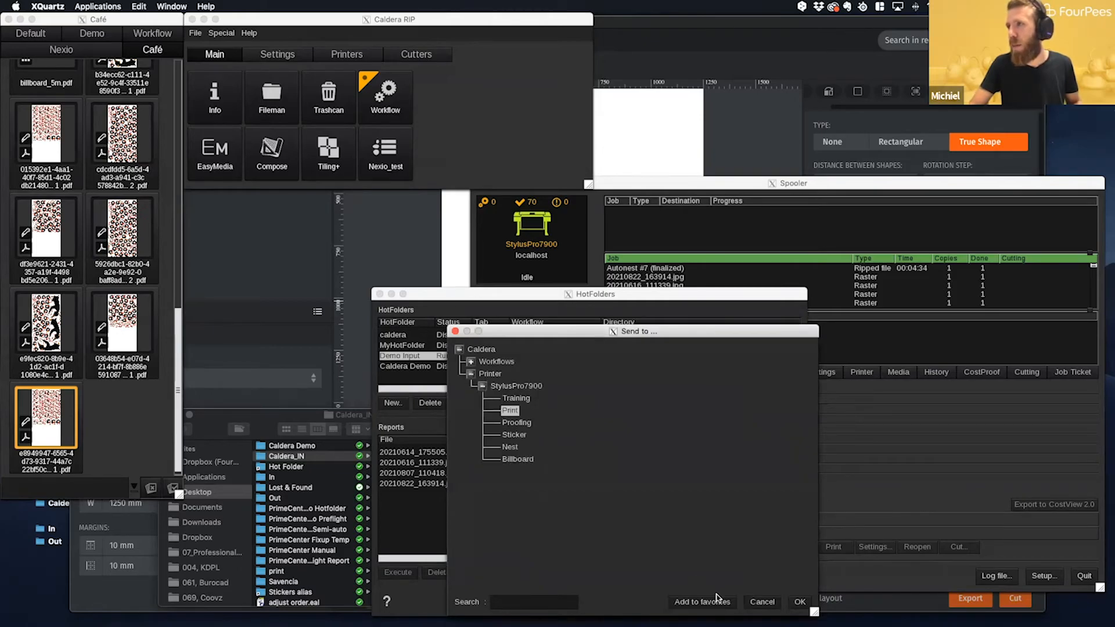
{"action": "left_click", "coordinate": [799, 602]}
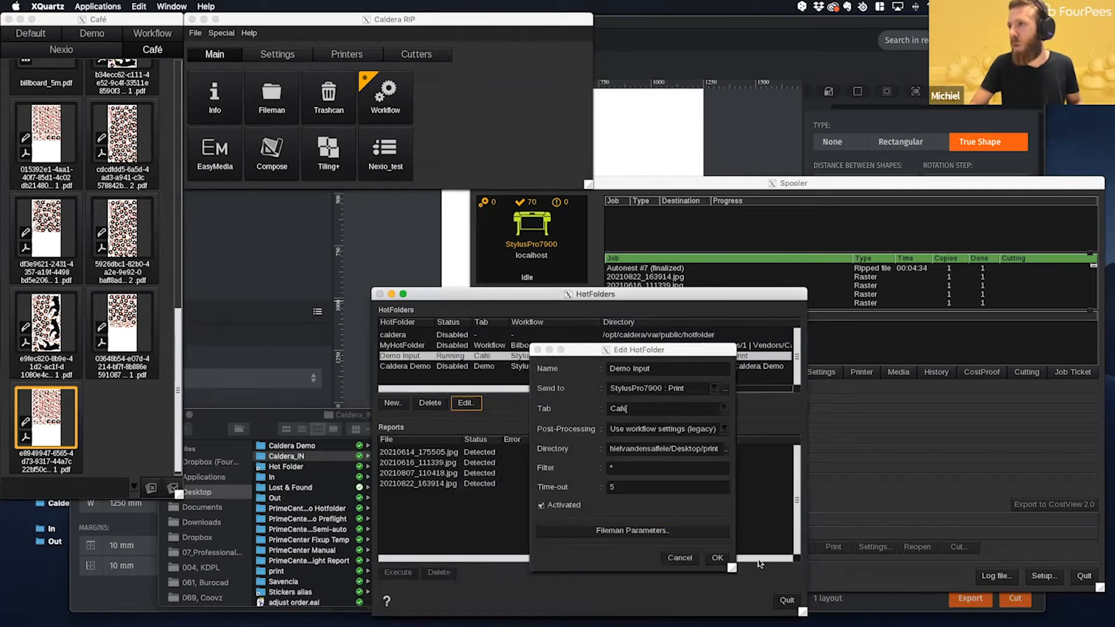
{"action": "left_click", "coordinate": [712, 562]}
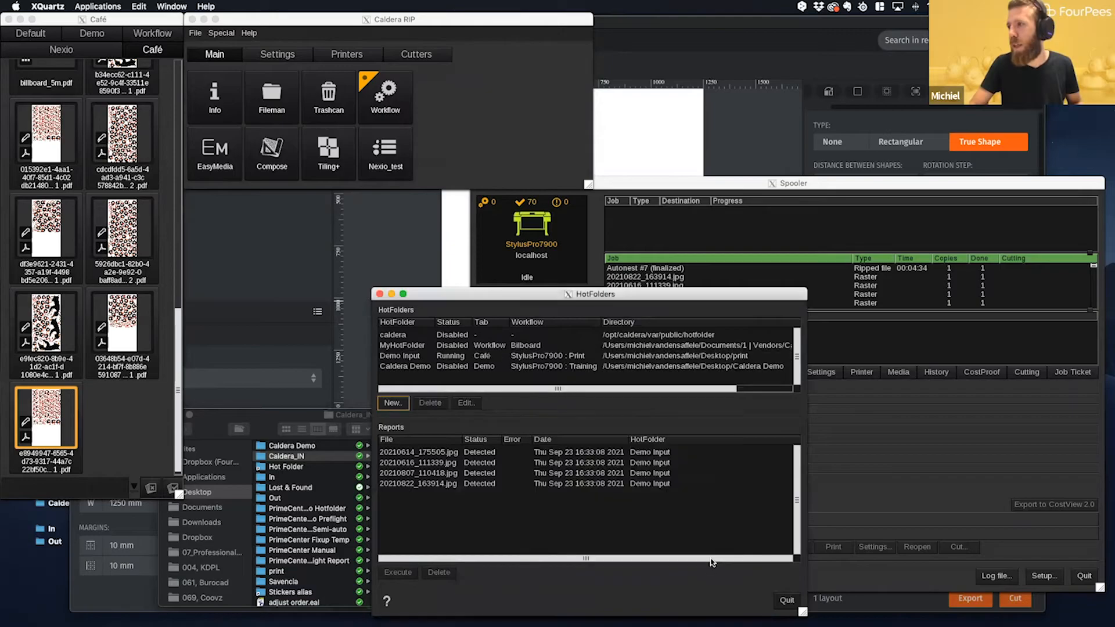
{"action": "left_click", "coordinate": [455, 358]}
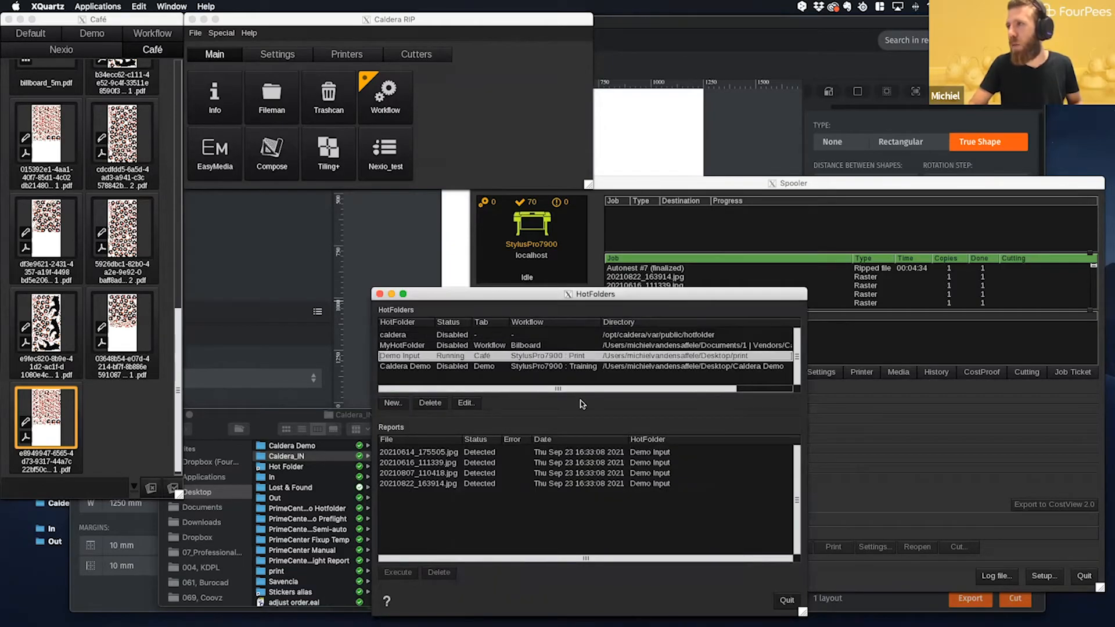
{"action": "left_click", "coordinate": [785, 601]}
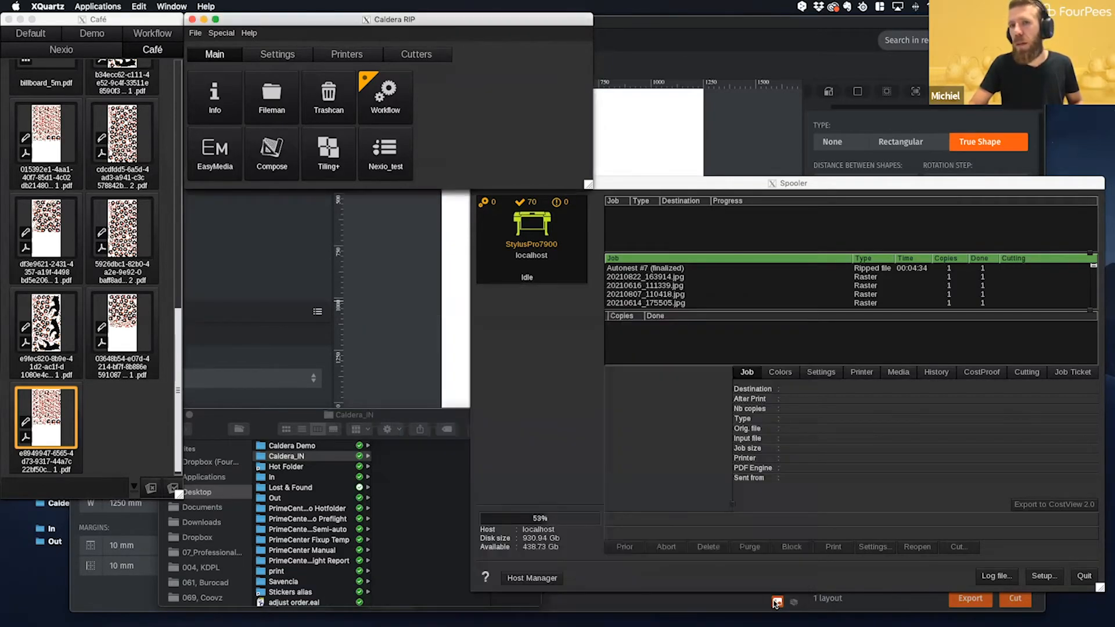
- Restart the (Semi-)auto recipe in PrimeCenter and show its PDF export options while the sticker files load
{"action": "left_click", "coordinate": [741, 117]}
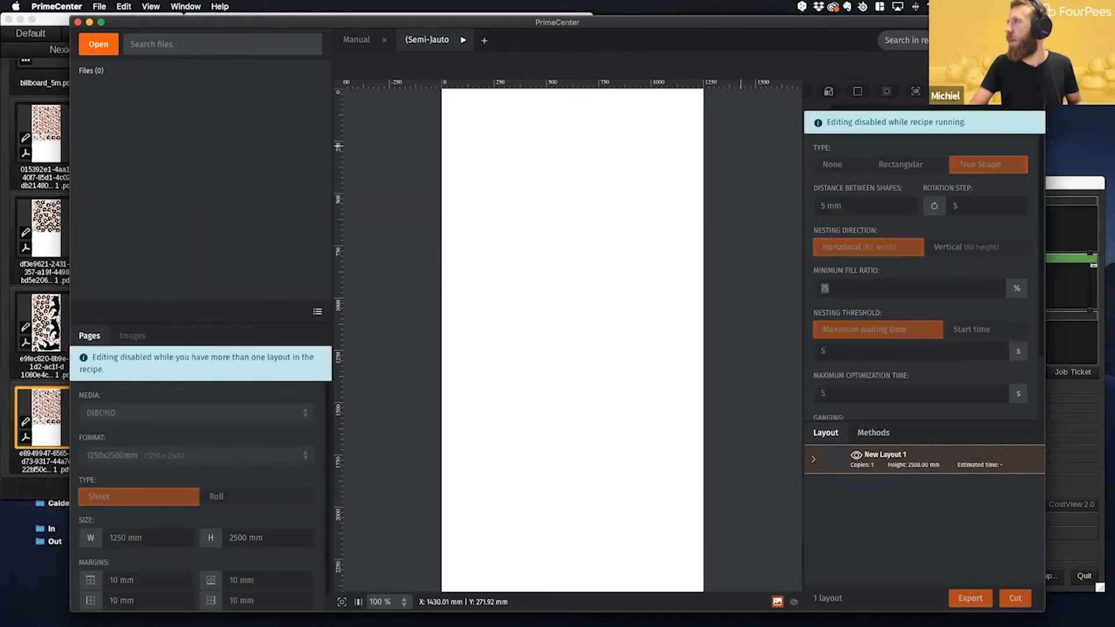
{"action": "scroll", "coordinate": [971, 185], "scroll_direction": "down", "scroll_amount": 10}
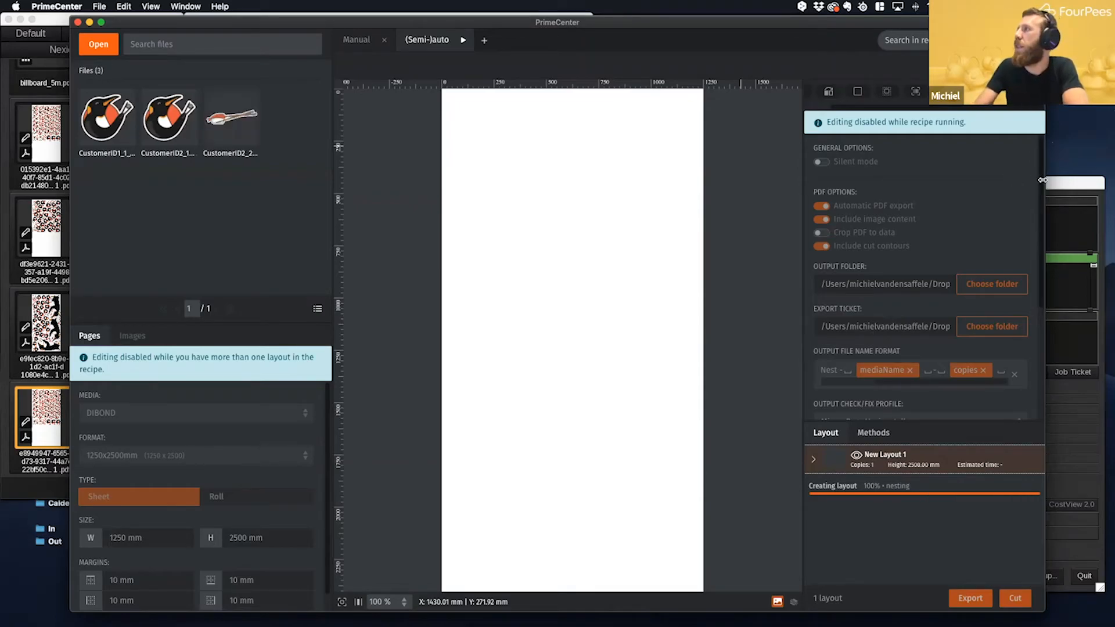
- Monitor the Spooler for incoming nest jobs while PrimeCenter creates the layouts
{"action": "left_click", "coordinate": [1067, 185]}
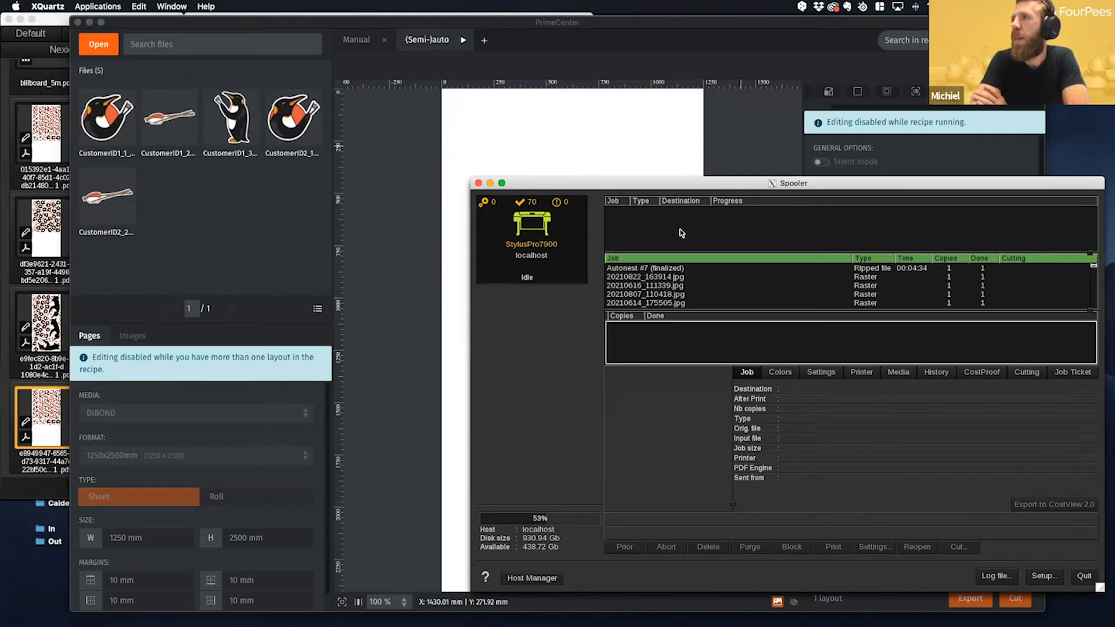
{"action": "left_click", "coordinate": [643, 173]}
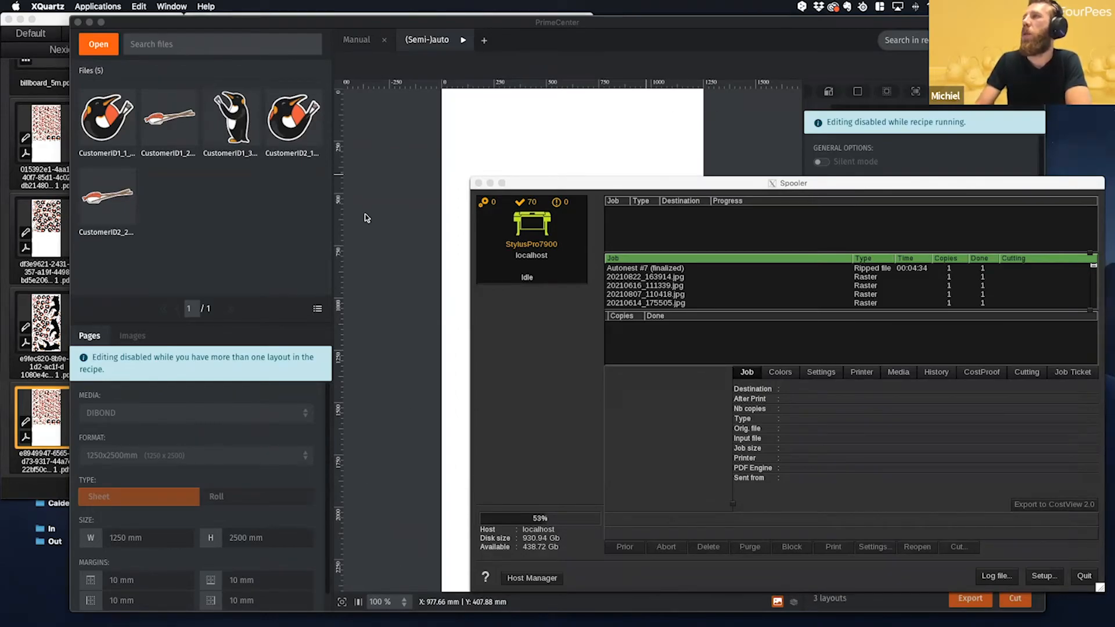
{"action": "left_click", "coordinate": [710, 182]}
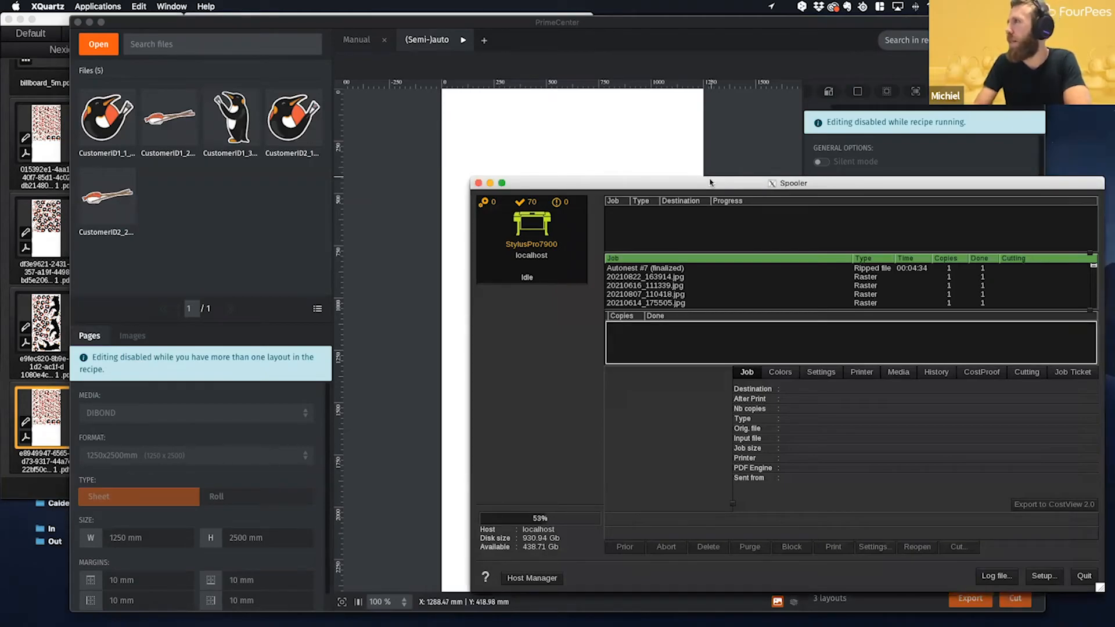
{"action": "left_click_drag", "start_coordinate": [708, 184], "coordinate": [705, 186]}
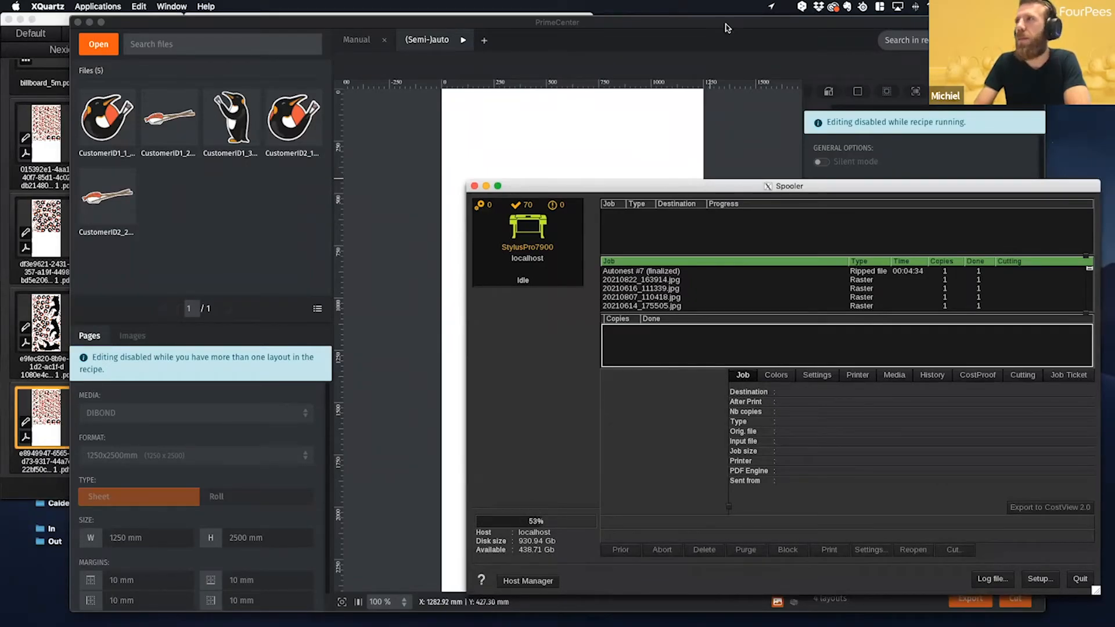
{"action": "left_click", "coordinate": [453, 129]}
{"action": "left_click", "coordinate": [677, 188]}
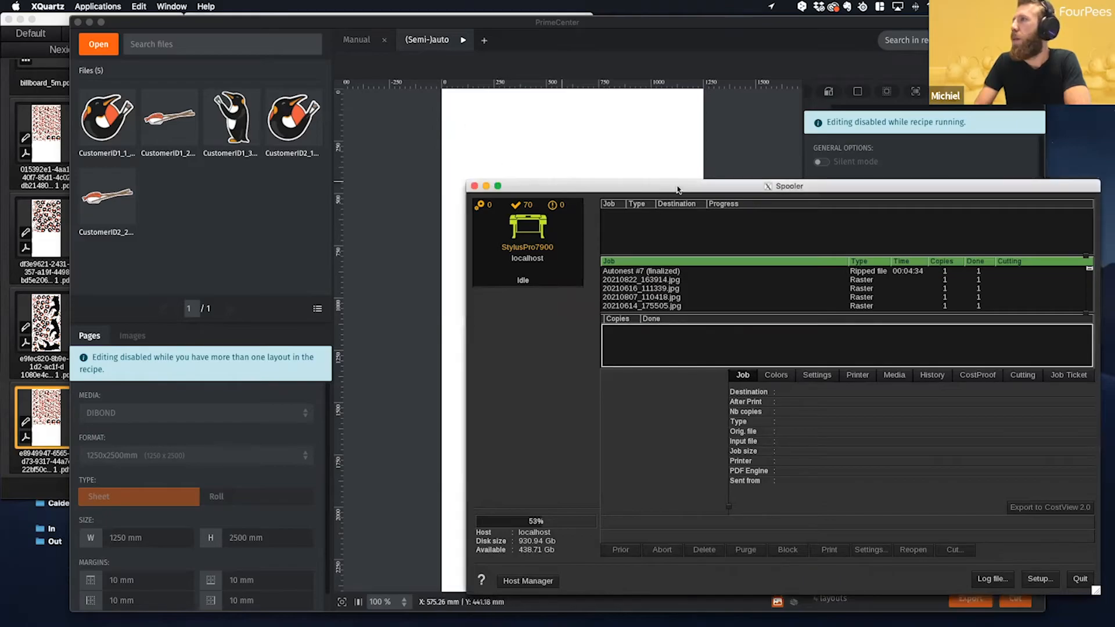
- Review PrimeCenter's output settings and expand the CustomerID1 and CustomerID2 groups to inspect their nested layouts
{"action": "left_click", "coordinate": [739, 130]}
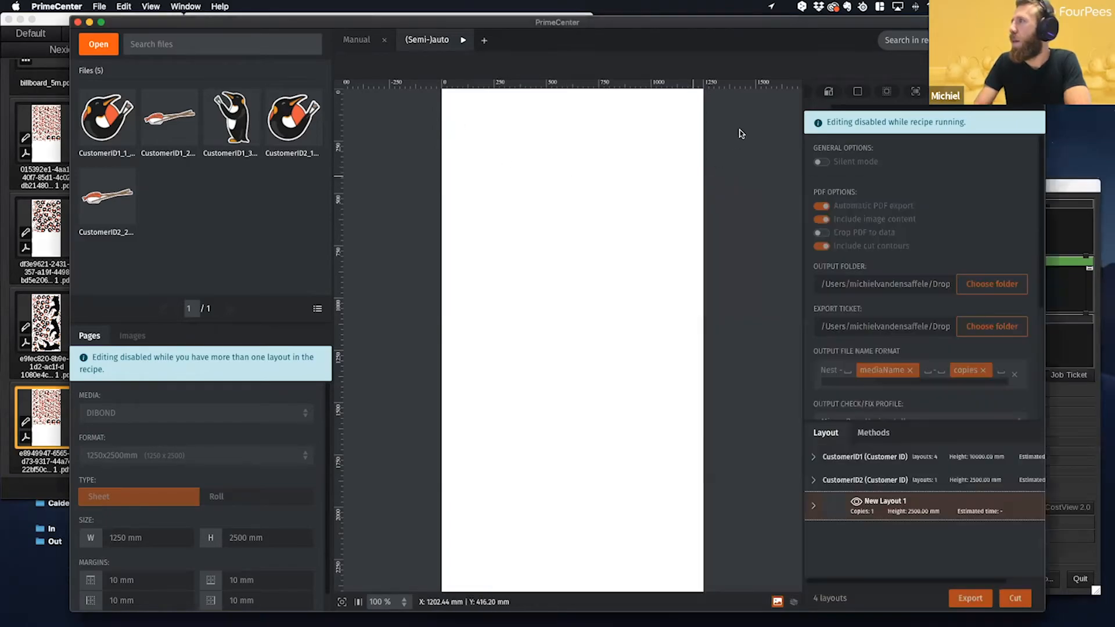
{"action": "scroll", "coordinate": [967, 323], "scroll_direction": "down", "scroll_amount": 5}
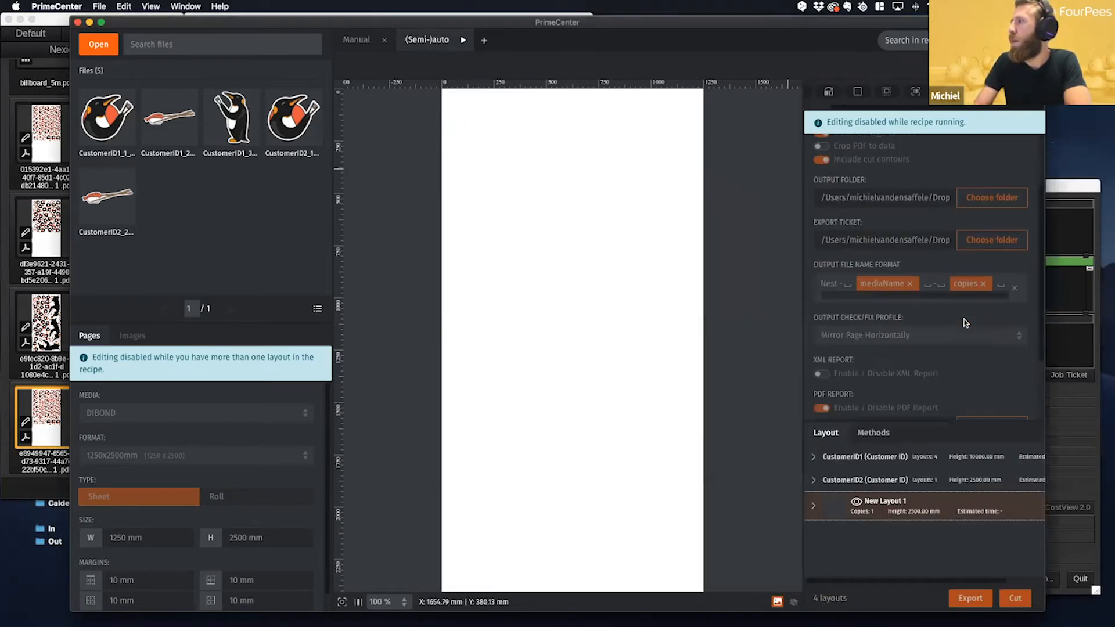
{"action": "left_click", "coordinate": [815, 457]}
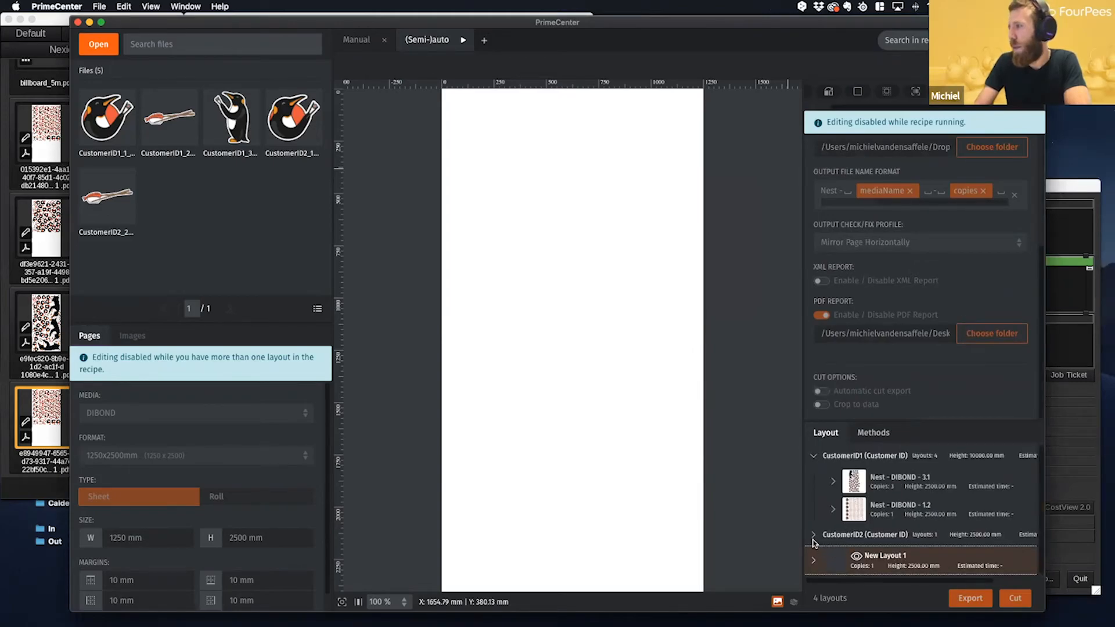
{"action": "left_click", "coordinate": [814, 535]}
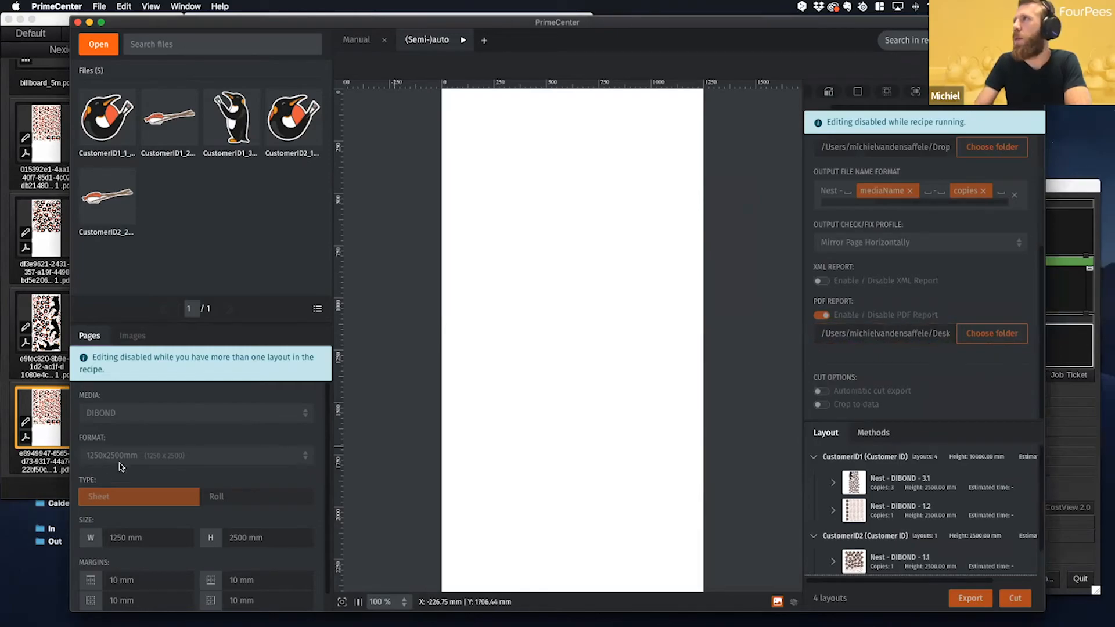
- Switch to Finder and look through the three exported nest PDFs in the Caldera_IN folder
{"action": "left_click", "coordinate": [123, 610]}
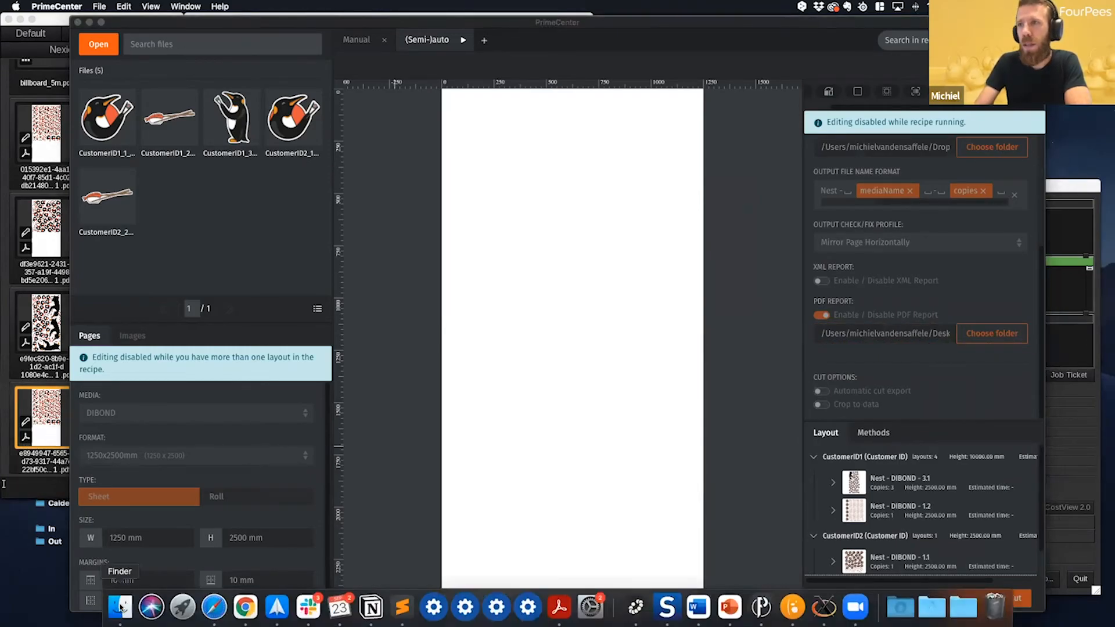
{"action": "left_click", "coordinate": [427, 449]}
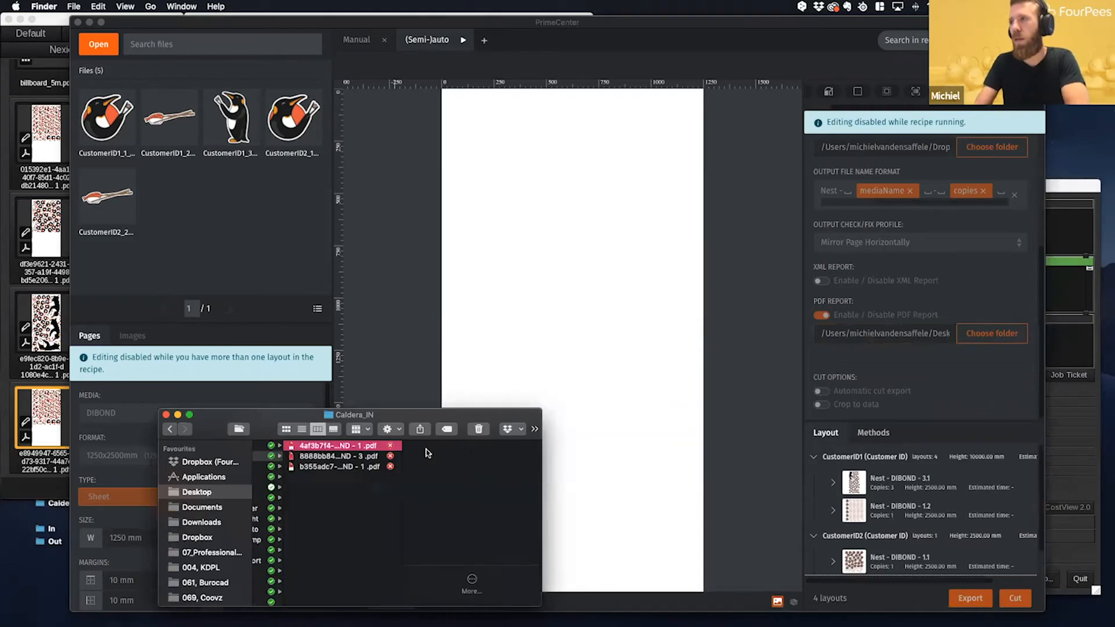
{"action": "key", "text": "Down"}
{"action": "key", "text": "Down"}
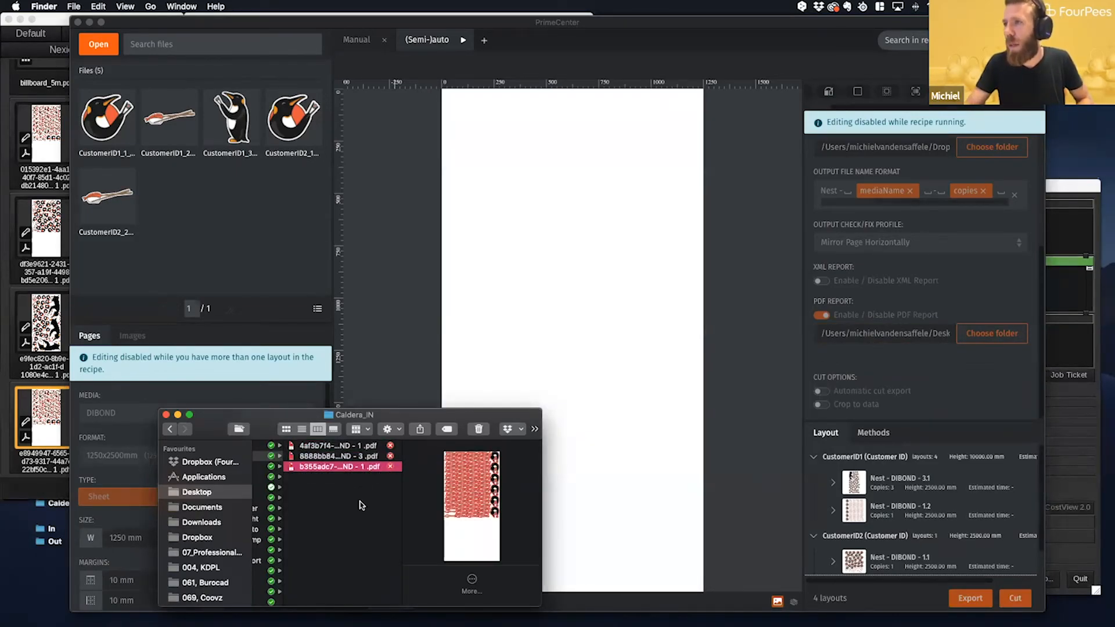
{"action": "left_click_drag", "start_coordinate": [360, 502], "coordinate": [422, 449]}
{"action": "left_click", "coordinate": [318, 457]}
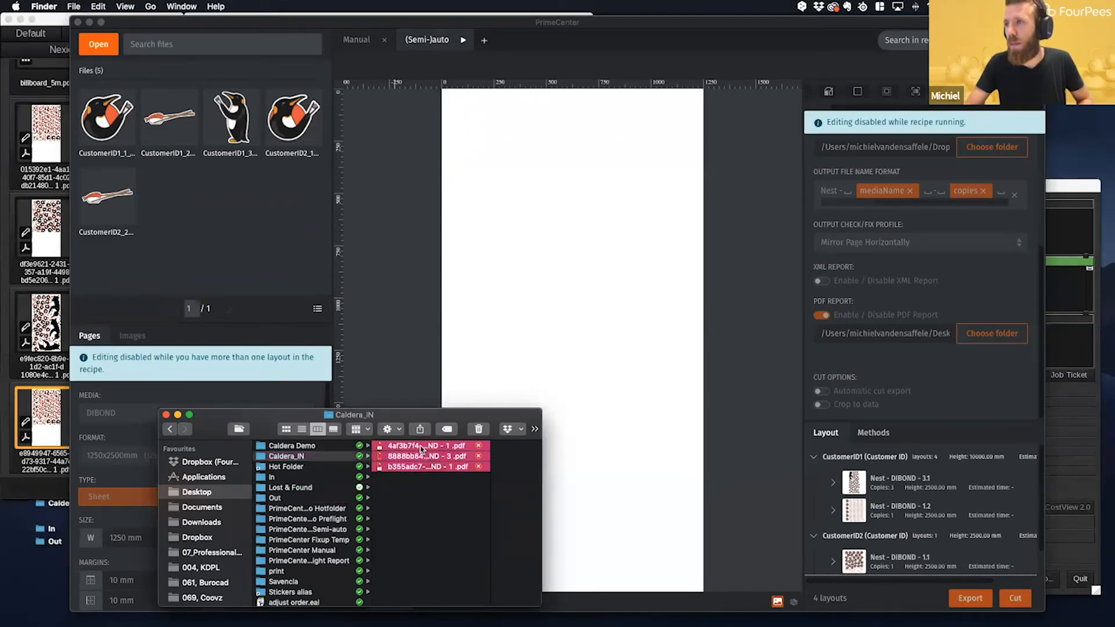
{"action": "right_click", "coordinate": [422, 449]}
{"action": "left_click", "coordinate": [389, 513]}
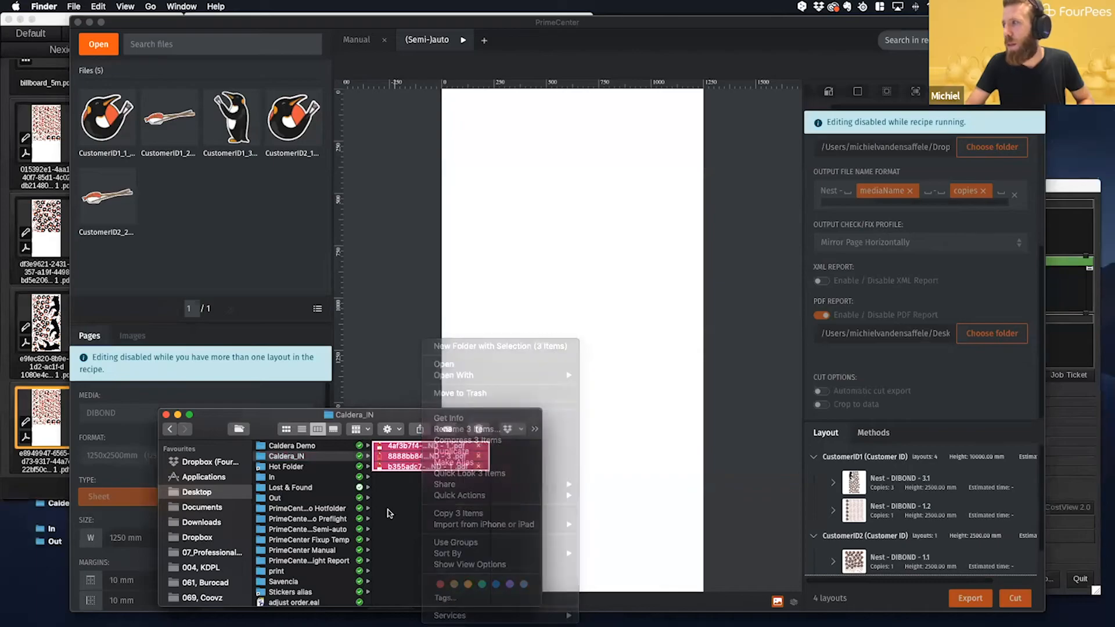
{"action": "left_click", "coordinate": [411, 511]}
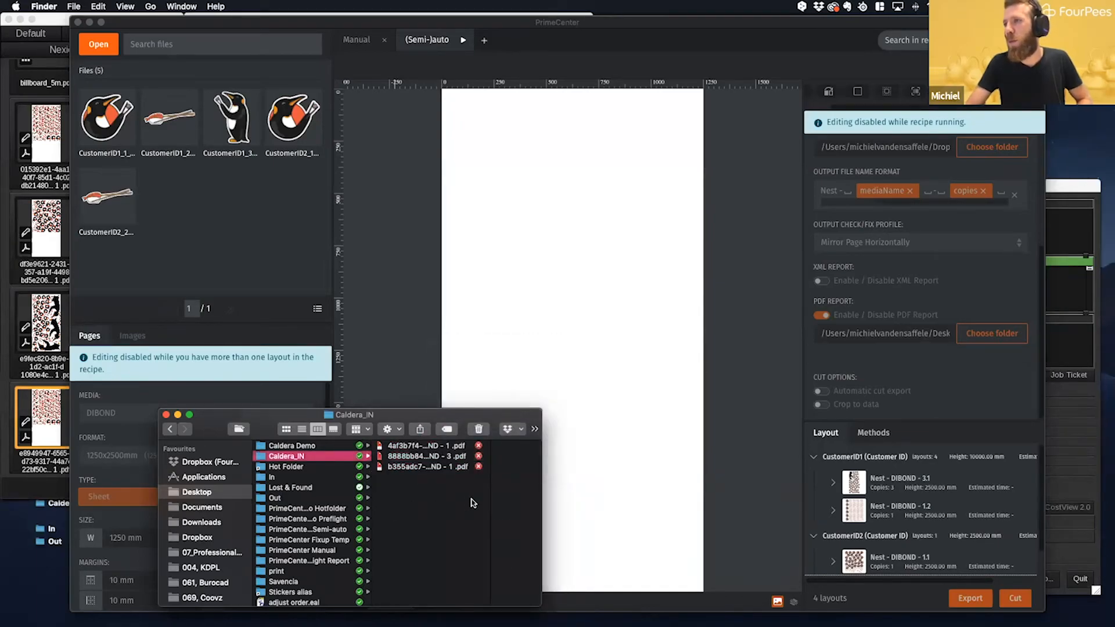
{"action": "left_click_drag", "start_coordinate": [473, 503], "coordinate": [473, 451]}
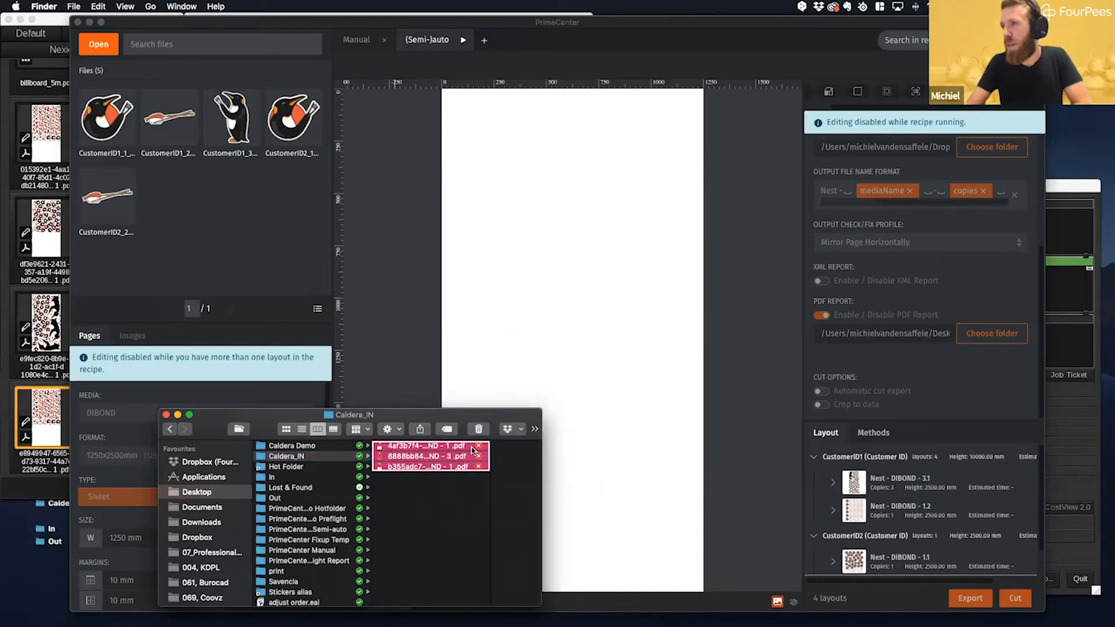
{"action": "right_click", "coordinate": [473, 450]}
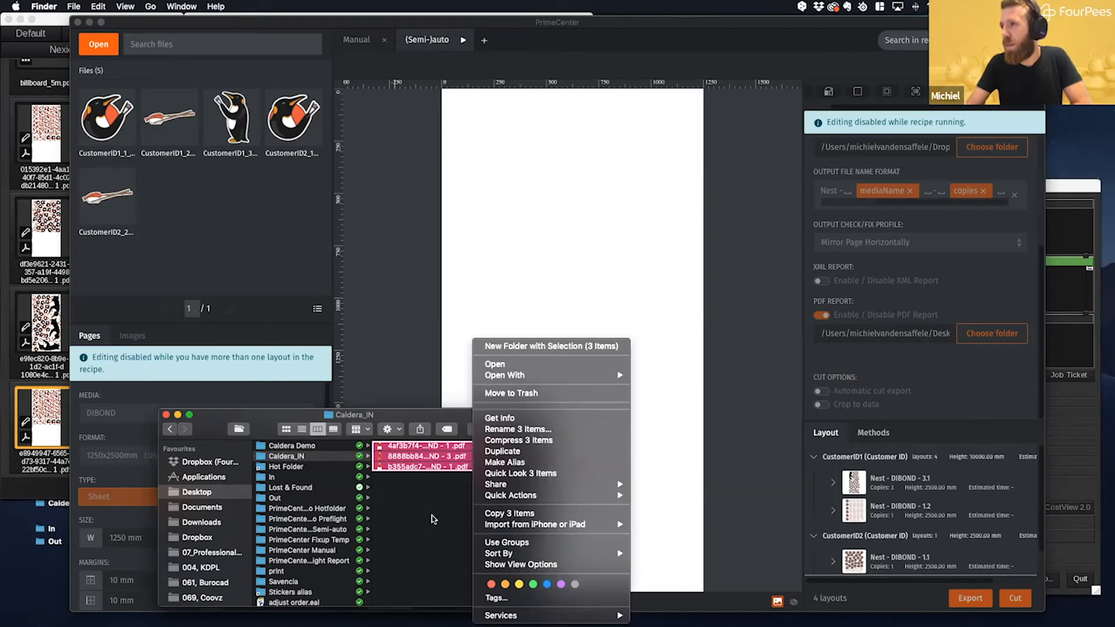
{"action": "mouse_move", "coordinate": [504, 527]}
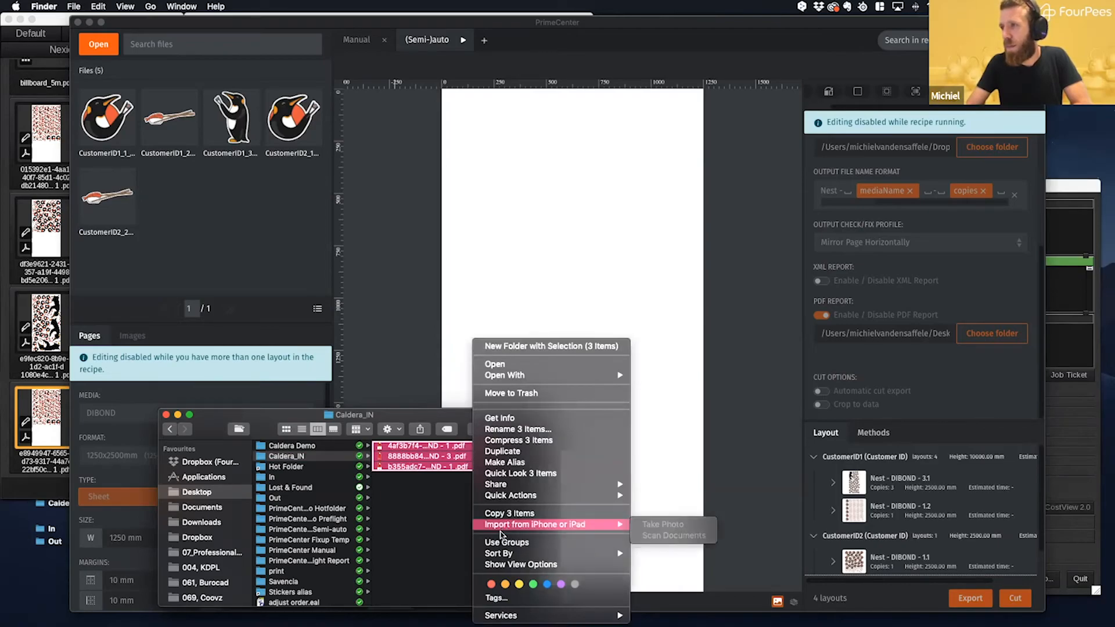
{"action": "mouse_move", "coordinate": [553, 375]}
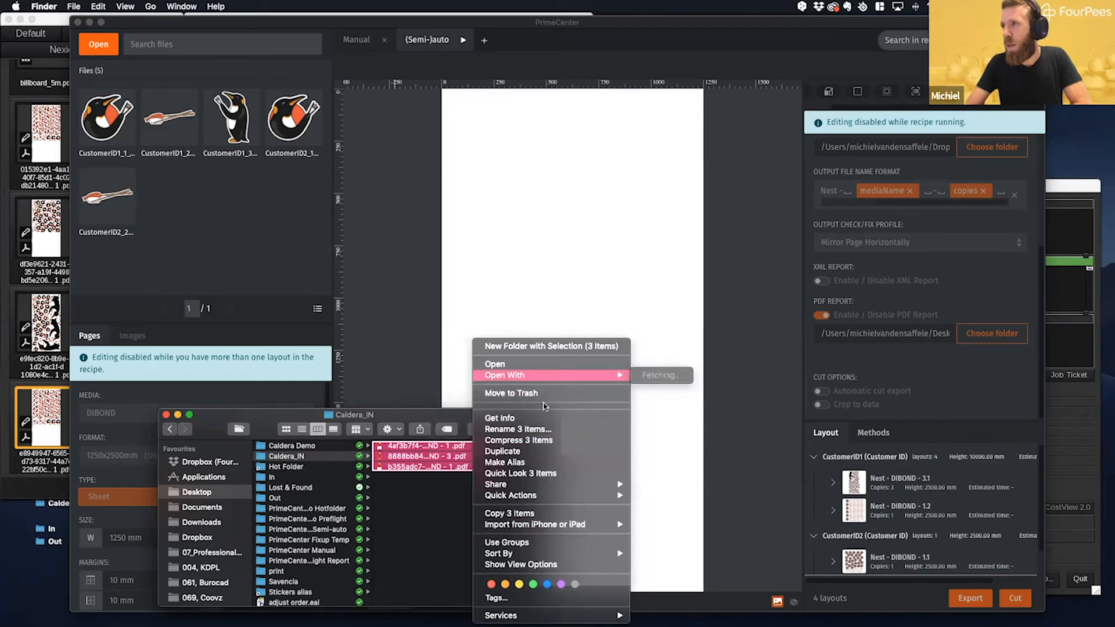
{"action": "left_click", "coordinate": [426, 535]}
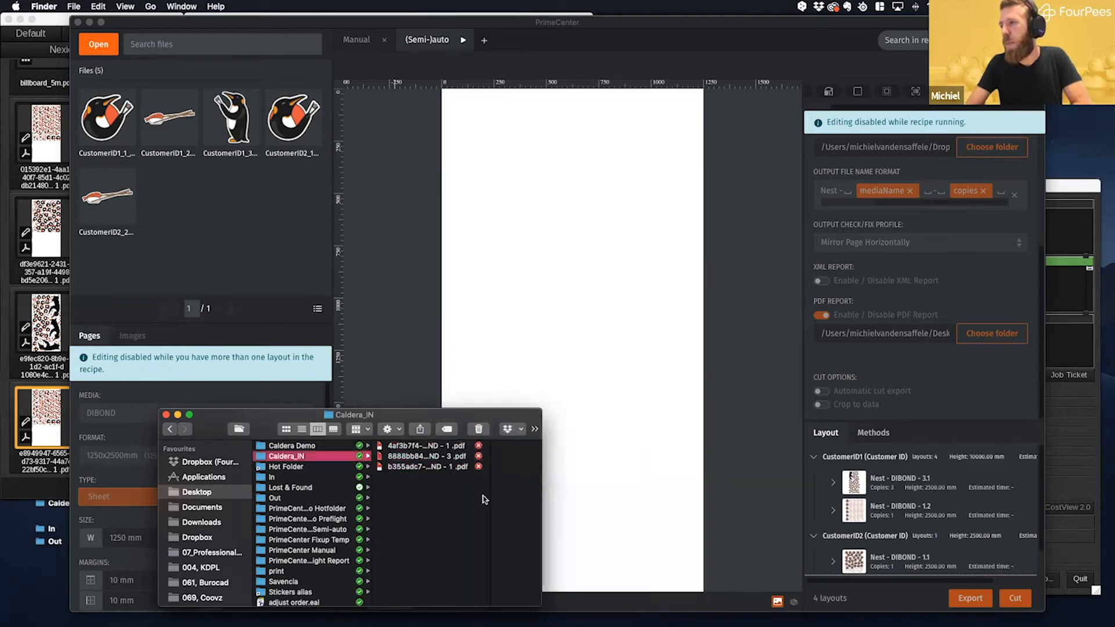
- Bring the Spooler forward and place the Caldera_IN Finder window beside it so both can be watched
{"action": "left_click", "coordinate": [1047, 181]}
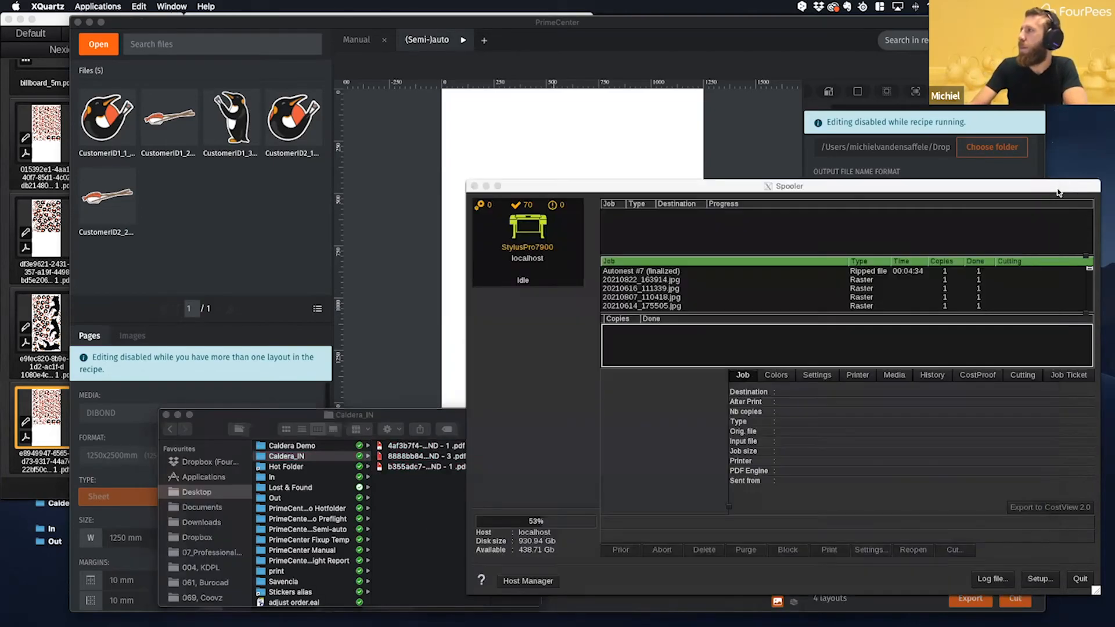
{"action": "left_click_drag", "start_coordinate": [421, 422], "coordinate": [348, 417]}
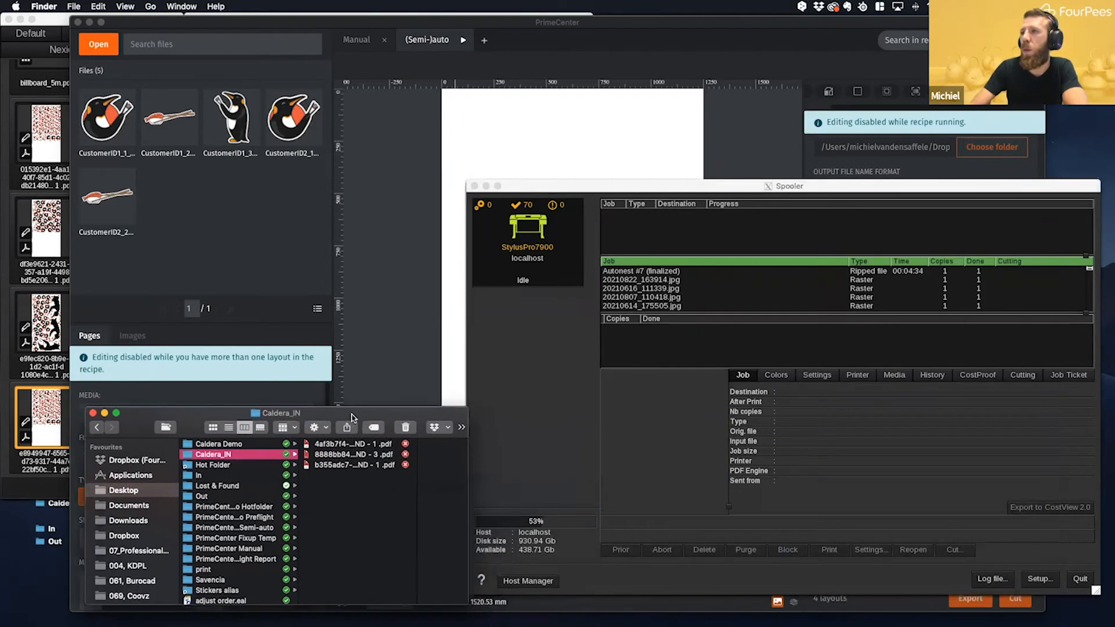
{"action": "left_click", "coordinate": [639, 191]}
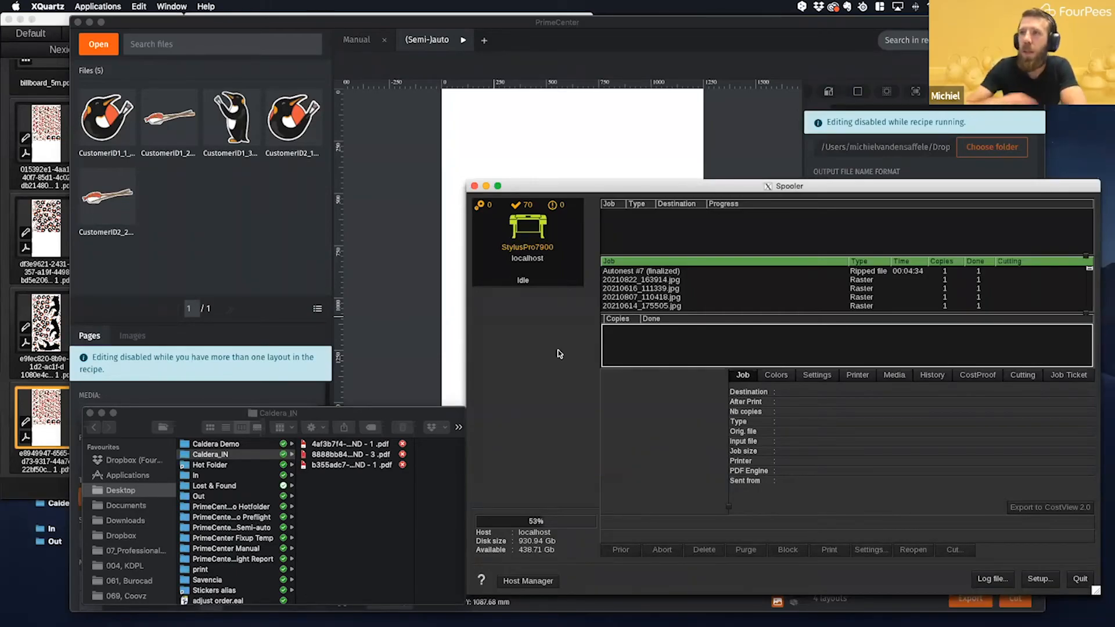
- Preview each of the three nest PDFs in Caldera_IN with Quick Look, then close the preview
{"action": "left_click", "coordinate": [355, 448]}
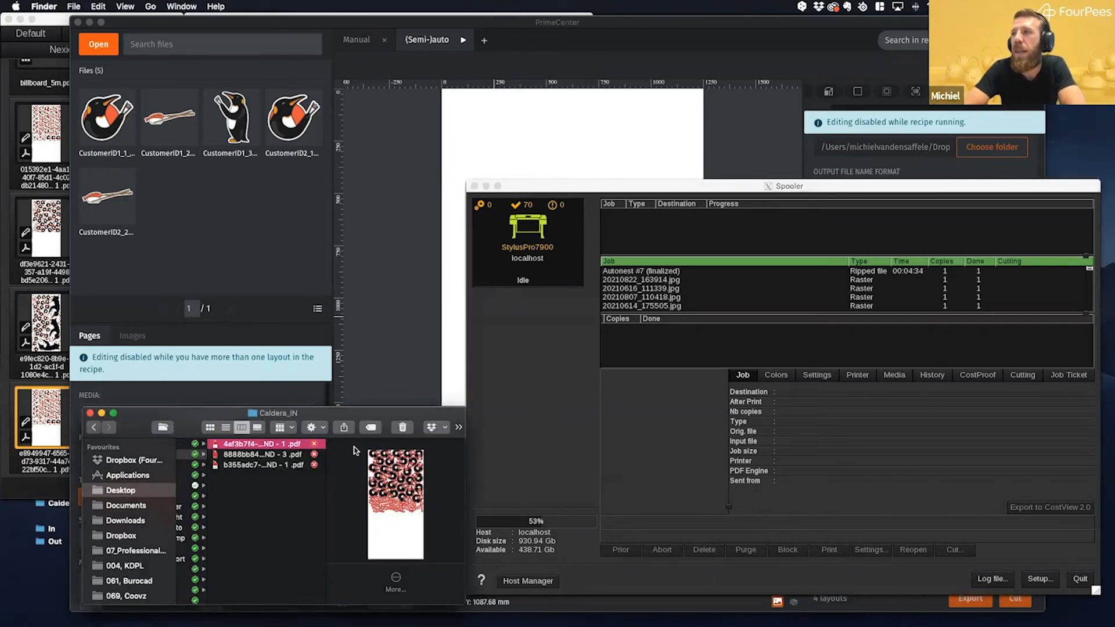
{"action": "key", "text": "space"}
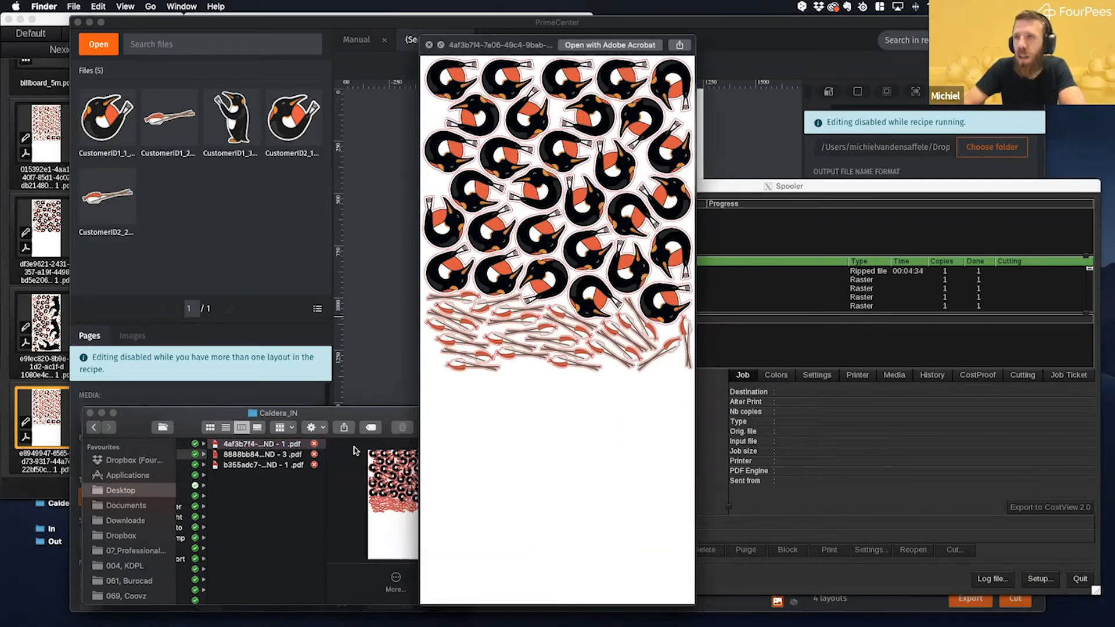
{"action": "key", "text": "Down"}
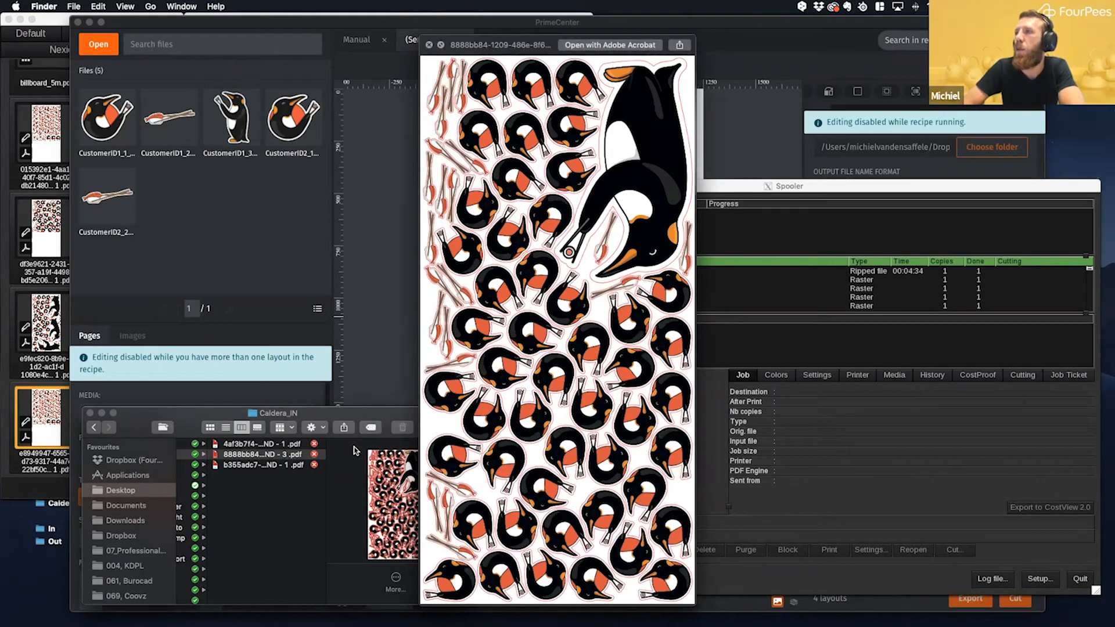
{"action": "key", "text": "Down"}
{"action": "key", "text": "space"}
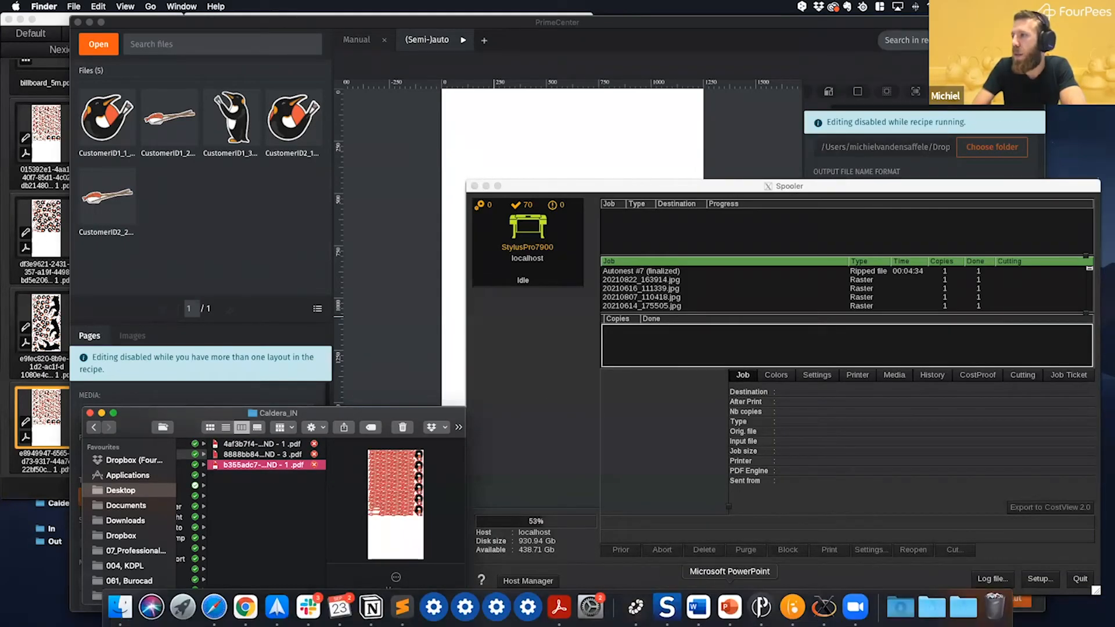
- Switch to Caldera RIP, inspect 20210807_110418.jpg in Fileman's print folder and leave Fileman
{"action": "left_click", "coordinate": [792, 606]}
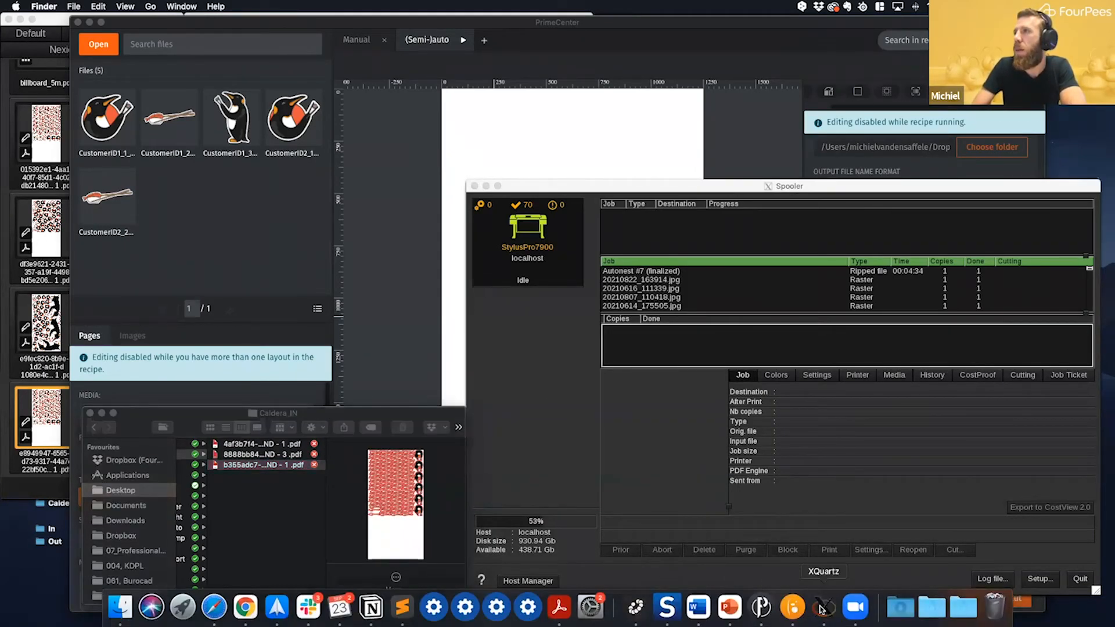
{"action": "left_click", "coordinate": [271, 109]}
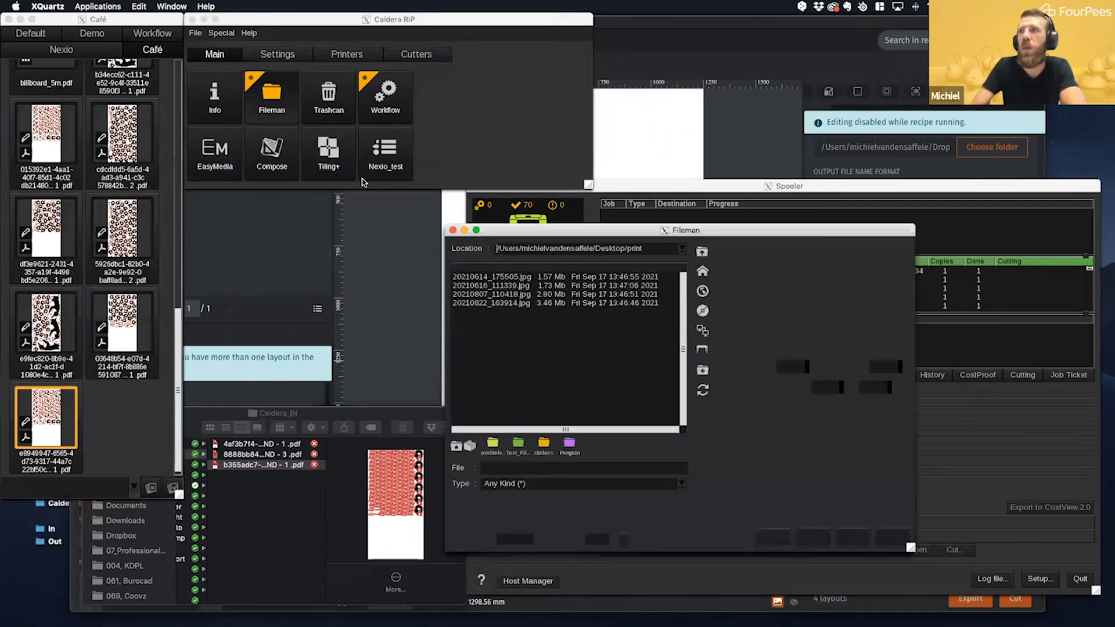
{"action": "left_click", "coordinate": [503, 294]}
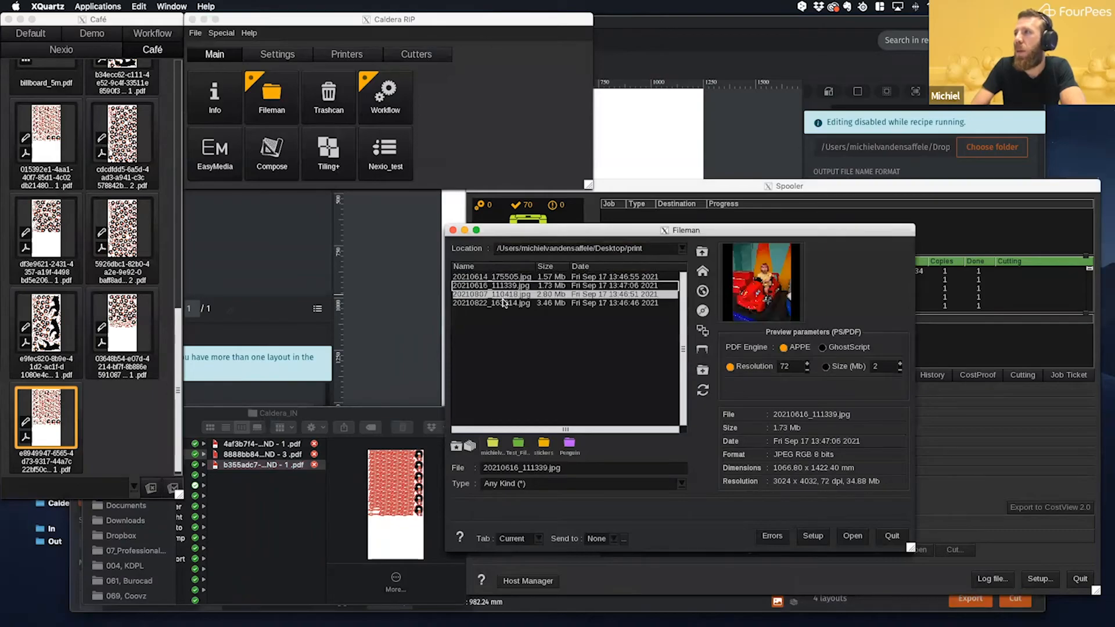
{"action": "left_click", "coordinate": [864, 538]}
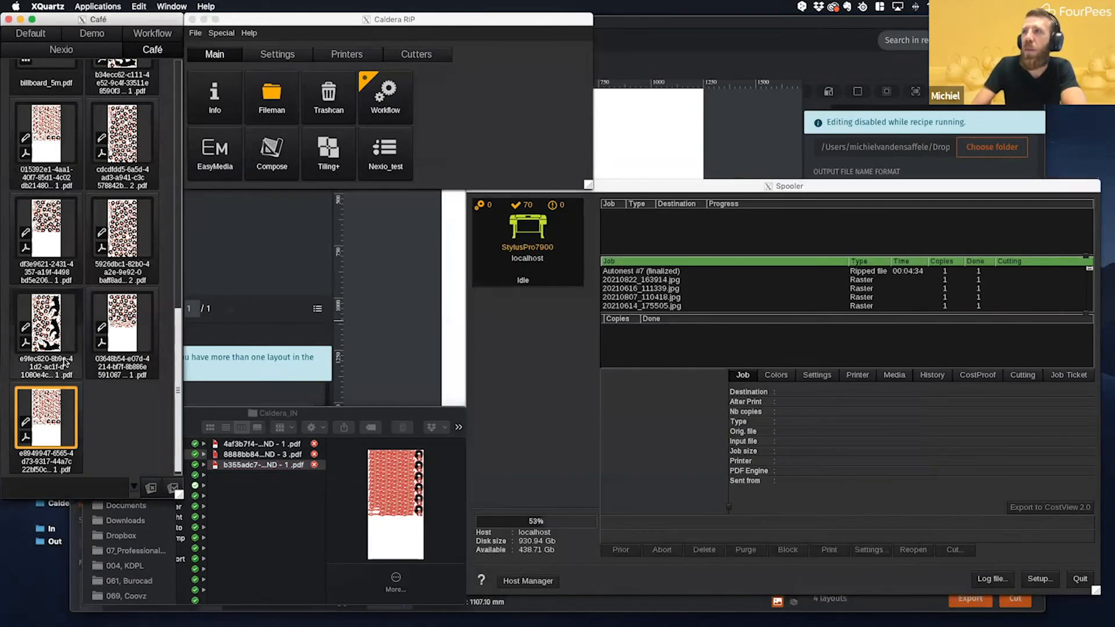
- Open the StylusPro7900 printer window from Caldera RIP and review the print settings for the selected nest PDF
{"action": "left_click", "coordinate": [344, 54]}
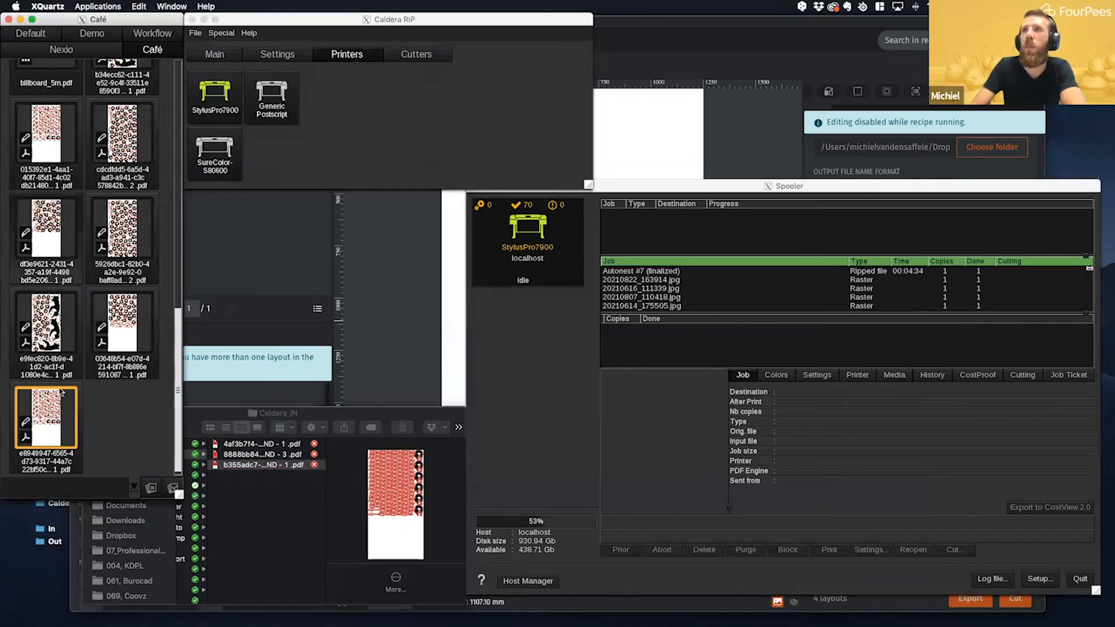
{"action": "left_click", "coordinate": [220, 96]}
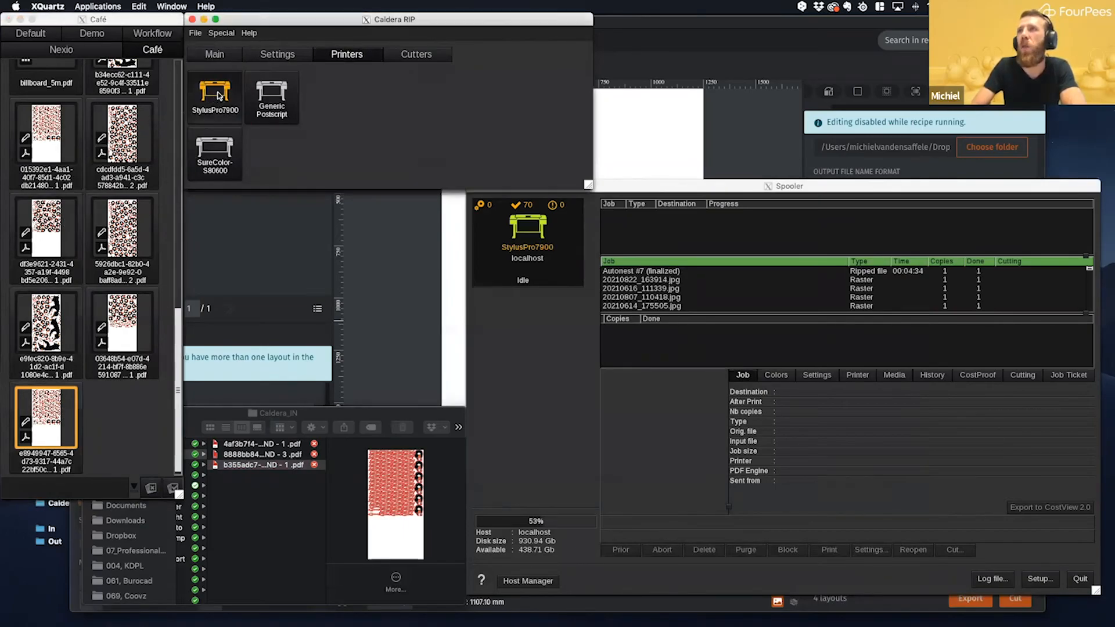
{"action": "double_click", "coordinate": [231, 115]}
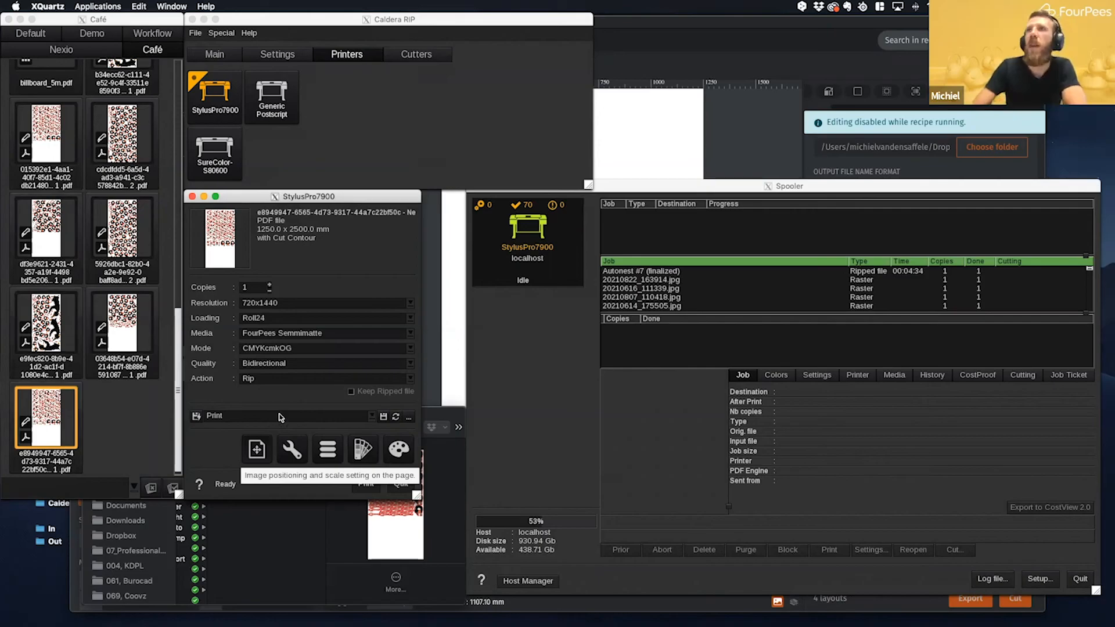
{"action": "left_click", "coordinate": [124, 93]}
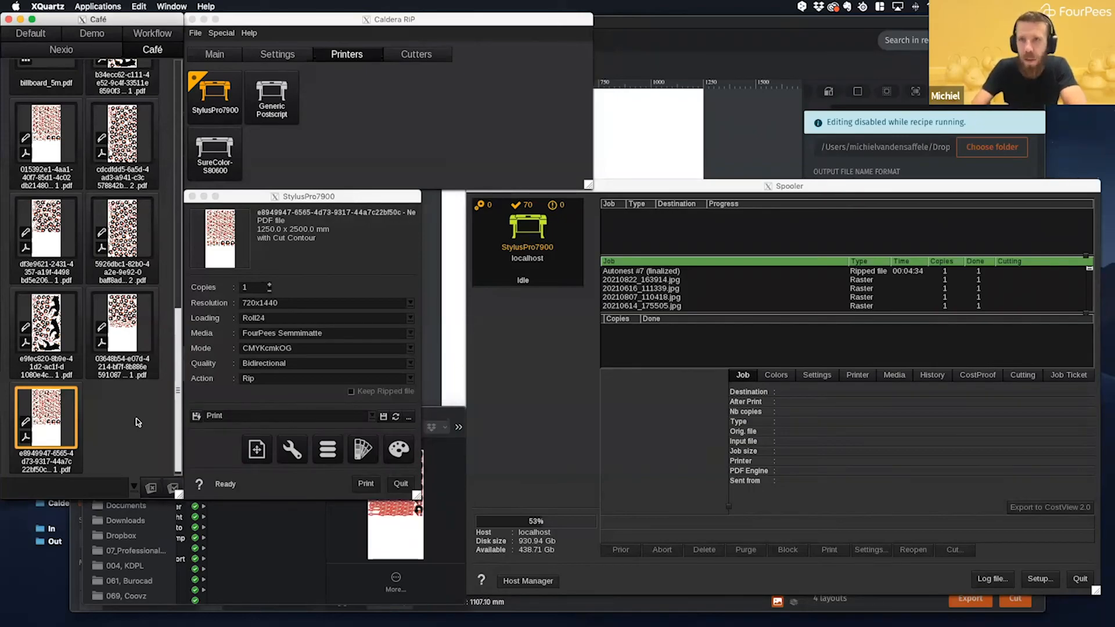
{"action": "left_click", "coordinate": [259, 105]}
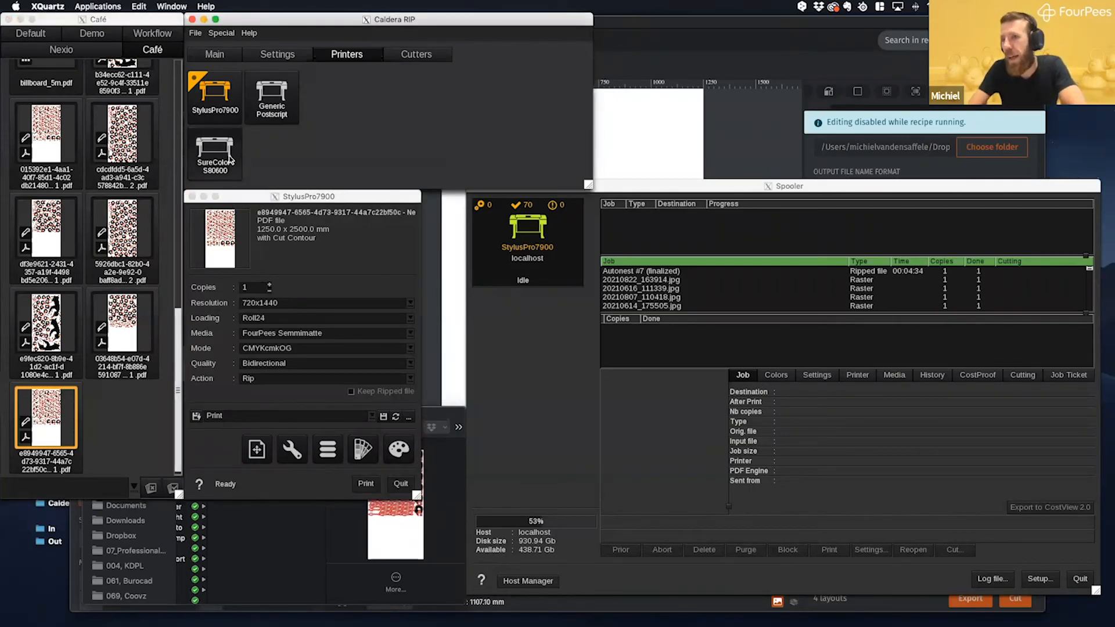
- Select the last four nest PDFs in the Café image bar and mark them as Done
{"action": "left_click", "coordinate": [131, 418]}
{"action": "left_click", "coordinate": [130, 316]}
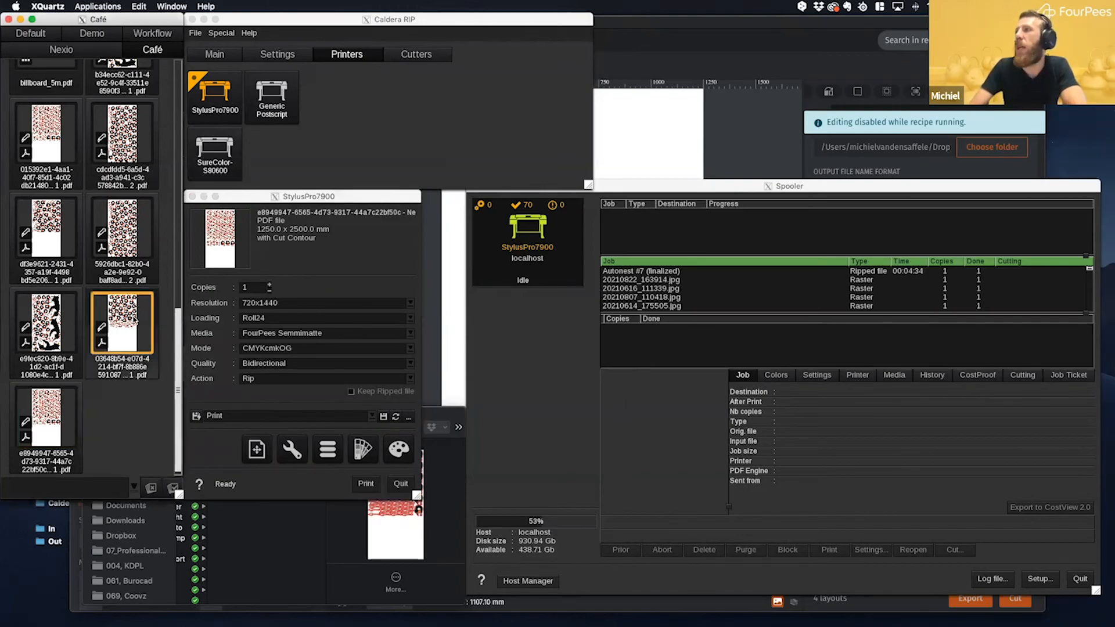
{"action": "left_click", "coordinate": [122, 445]}
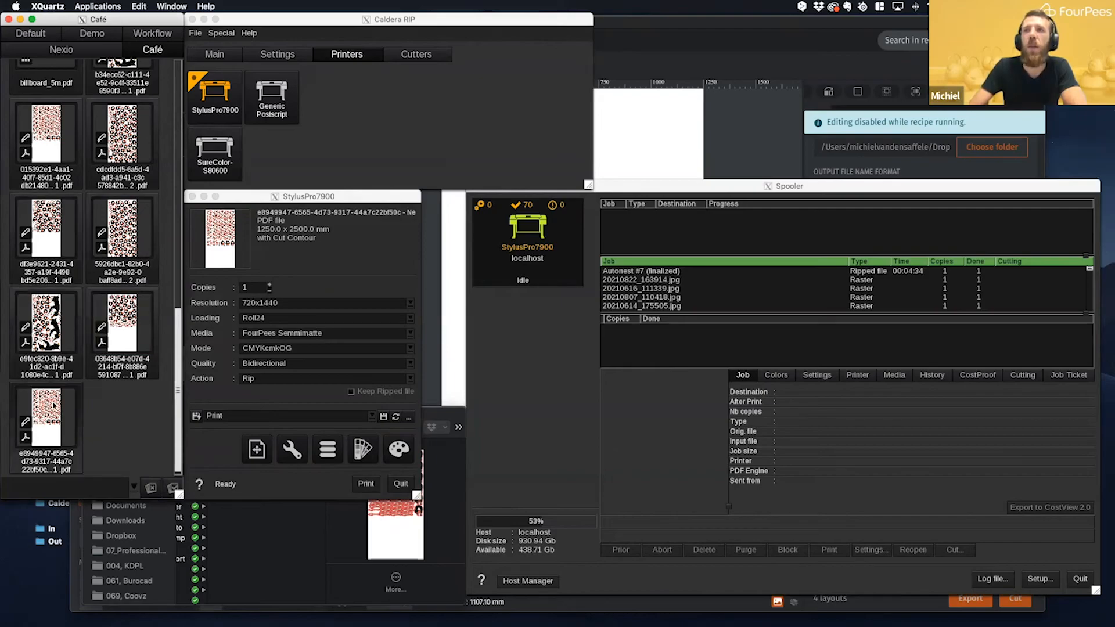
{"action": "left_click", "coordinate": [53, 404]}
{"action": "left_click", "coordinate": [136, 242], "text": "shift"}
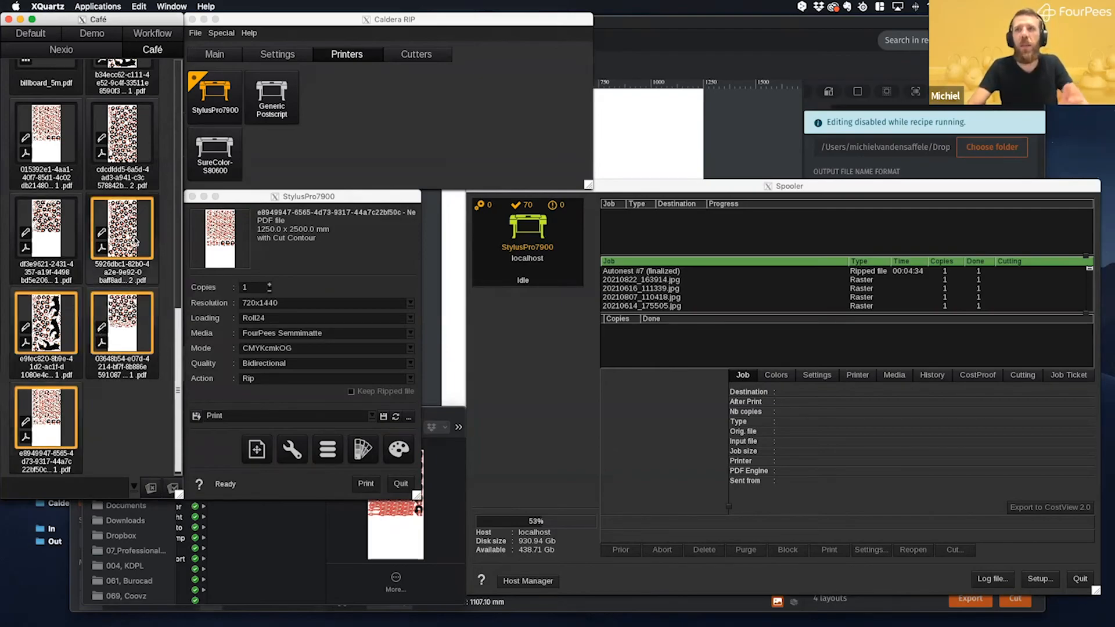
{"action": "right_click", "coordinate": [137, 235]}
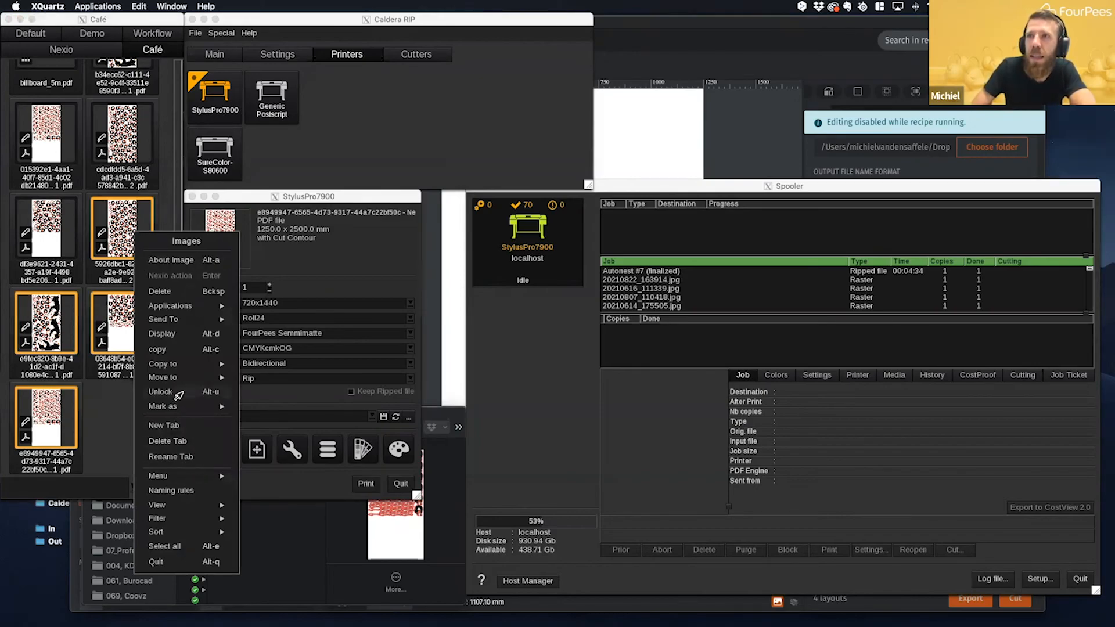
{"action": "mouse_move", "coordinate": [174, 406]}
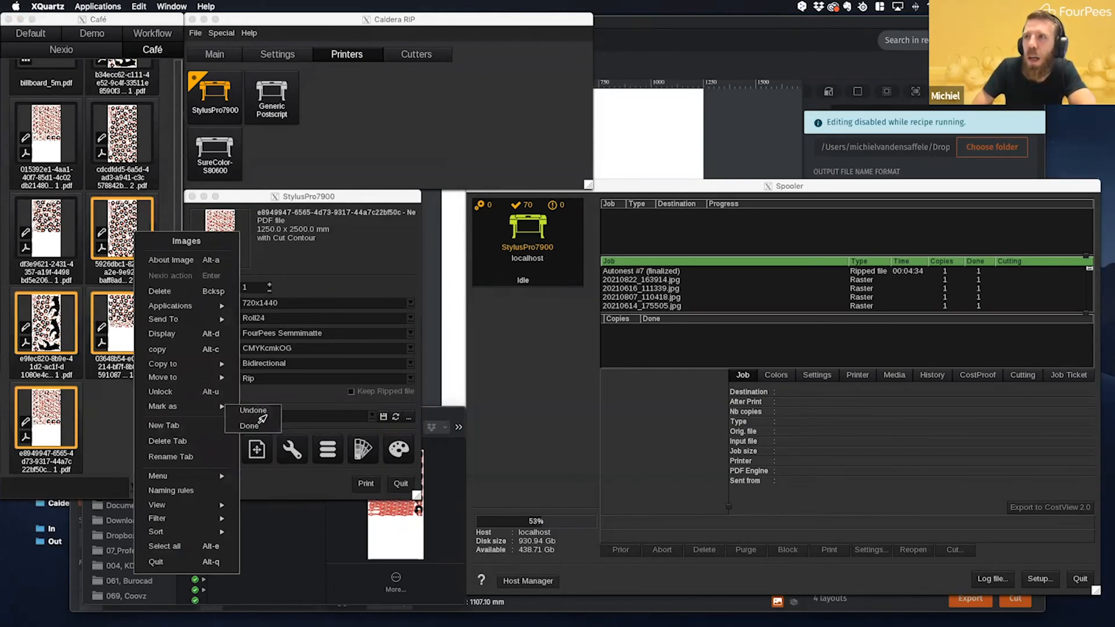
{"action": "left_click", "coordinate": [253, 424]}
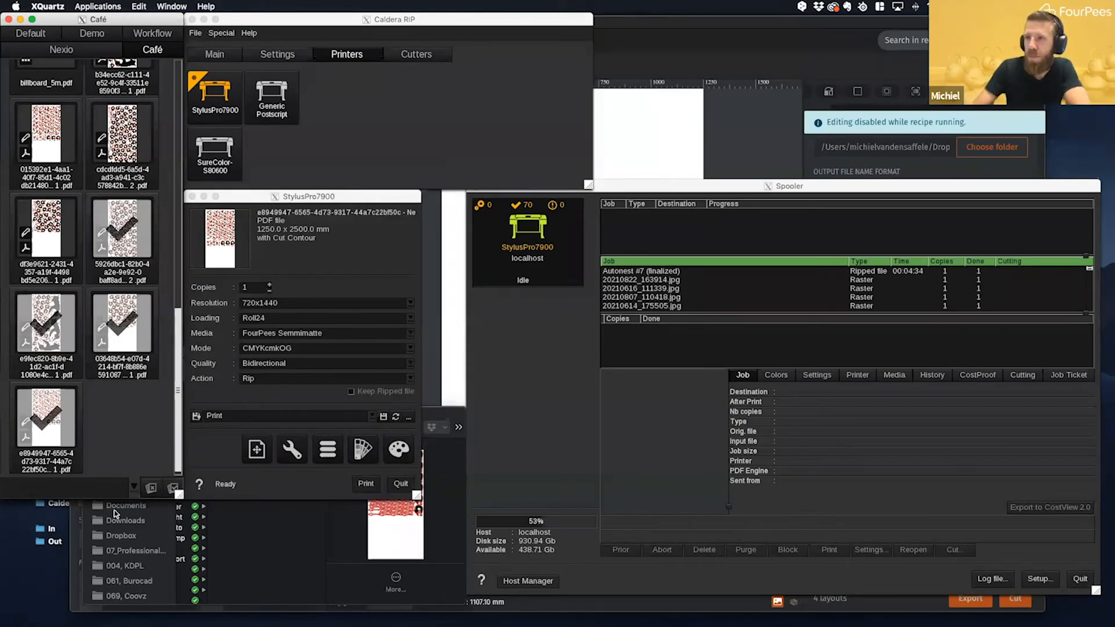
- Check the copy counts in the Caldera_IN PDF names and return to the Spooler to check for jobs
{"action": "left_click", "coordinate": [293, 582]}
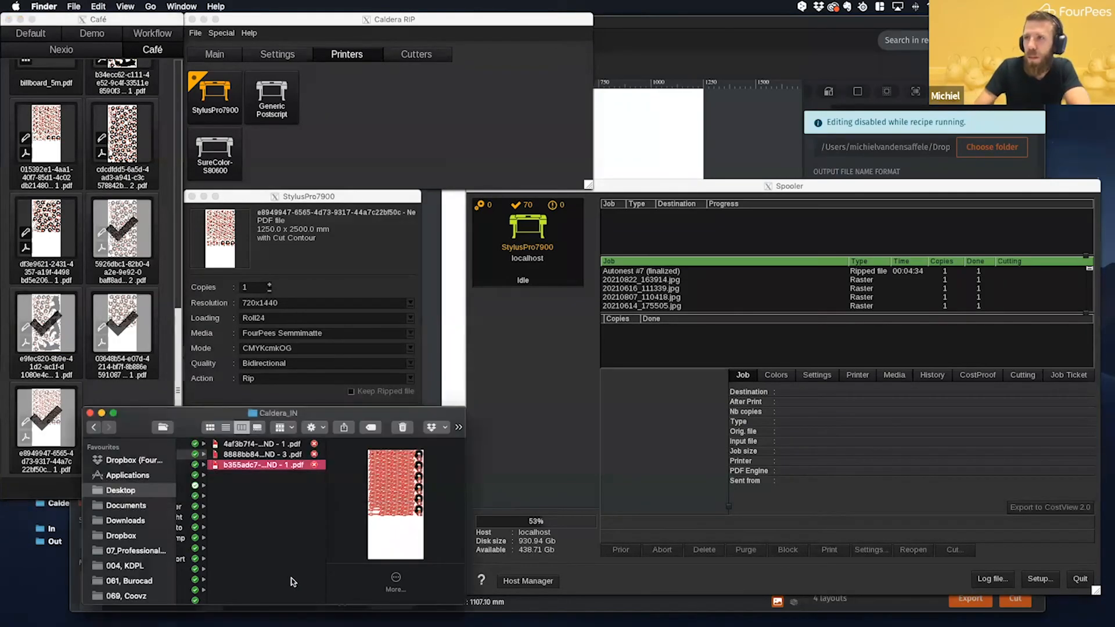
{"action": "left_click", "coordinate": [292, 453]}
{"action": "left_click", "coordinate": [292, 444]}
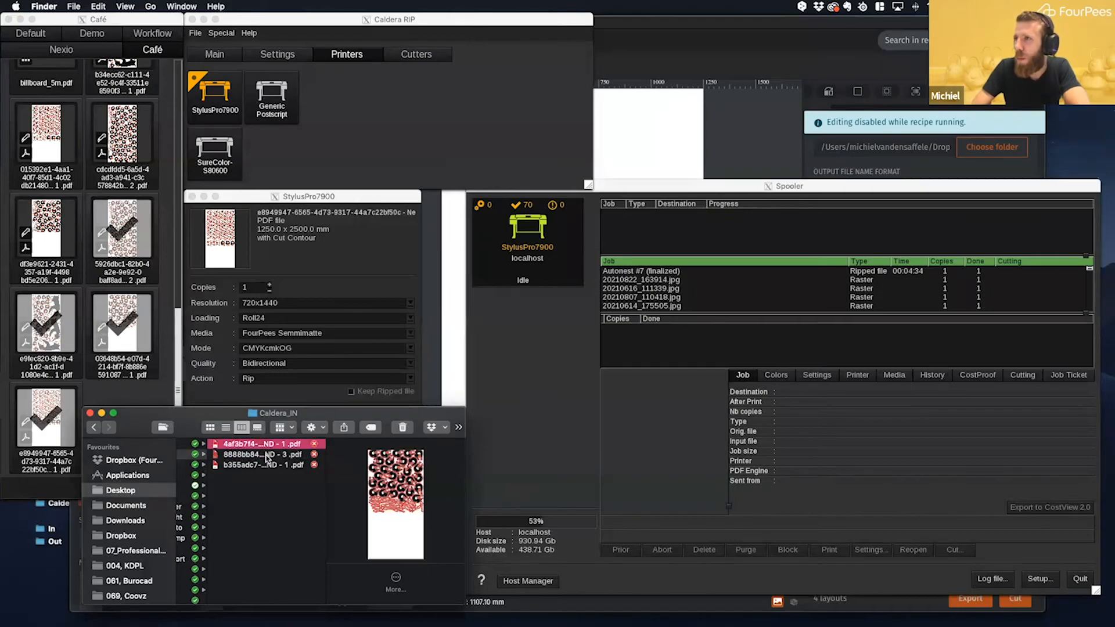
{"action": "left_click", "coordinate": [690, 333]}
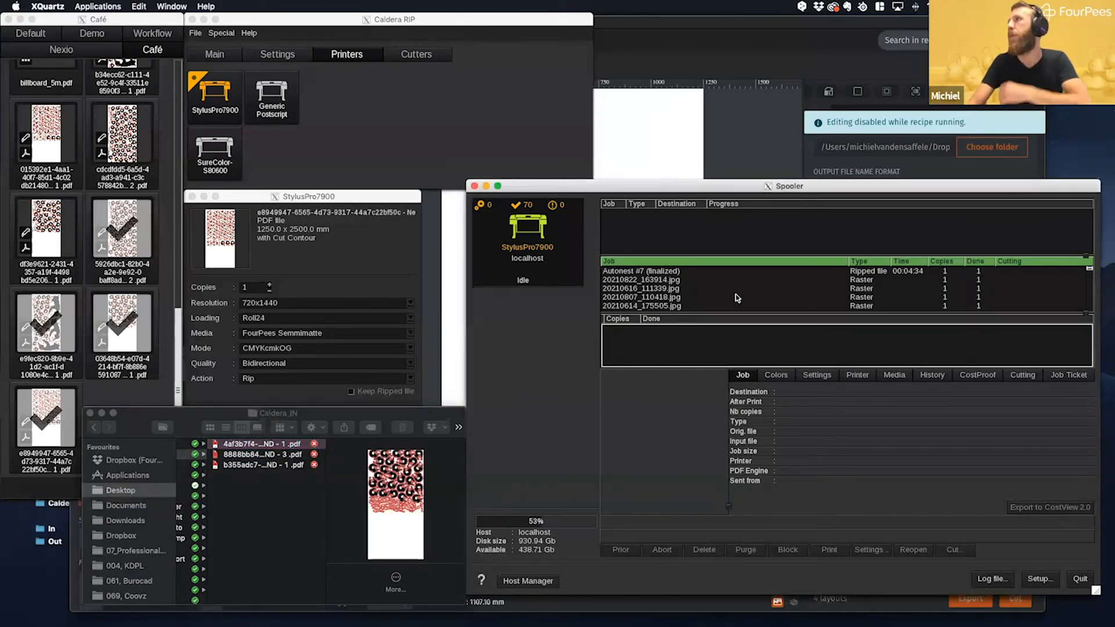
- Return to PrimeCenter's running (Semi-)auto recipe and look through its recipe steps
{"action": "left_click", "coordinate": [764, 133]}
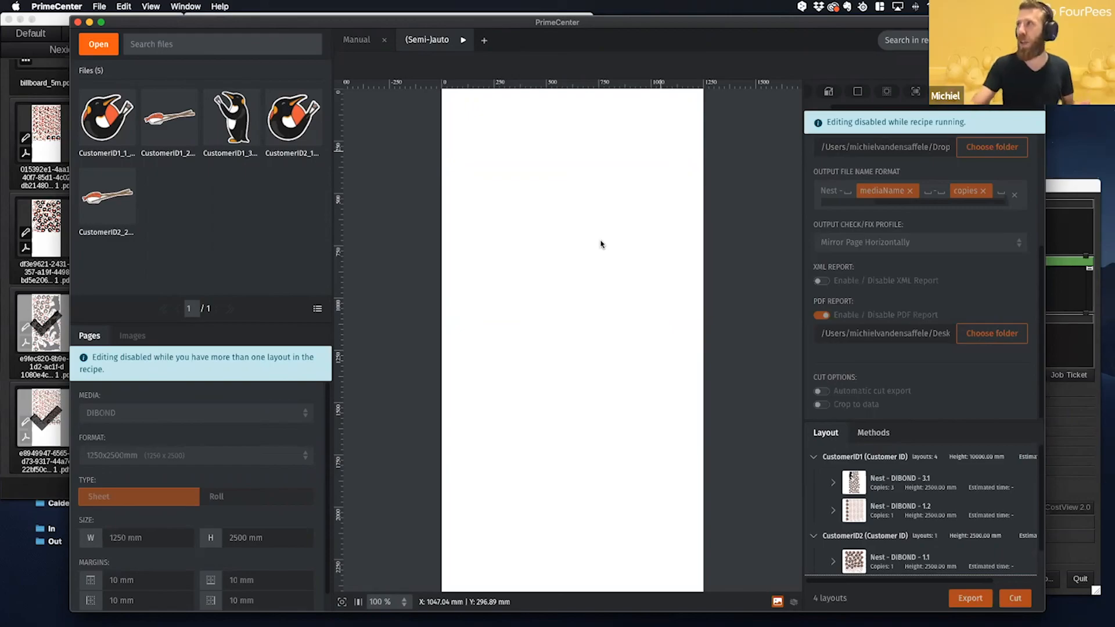
{"action": "scroll", "coordinate": [924, 93], "scroll_direction": "left", "scroll_amount": 1}
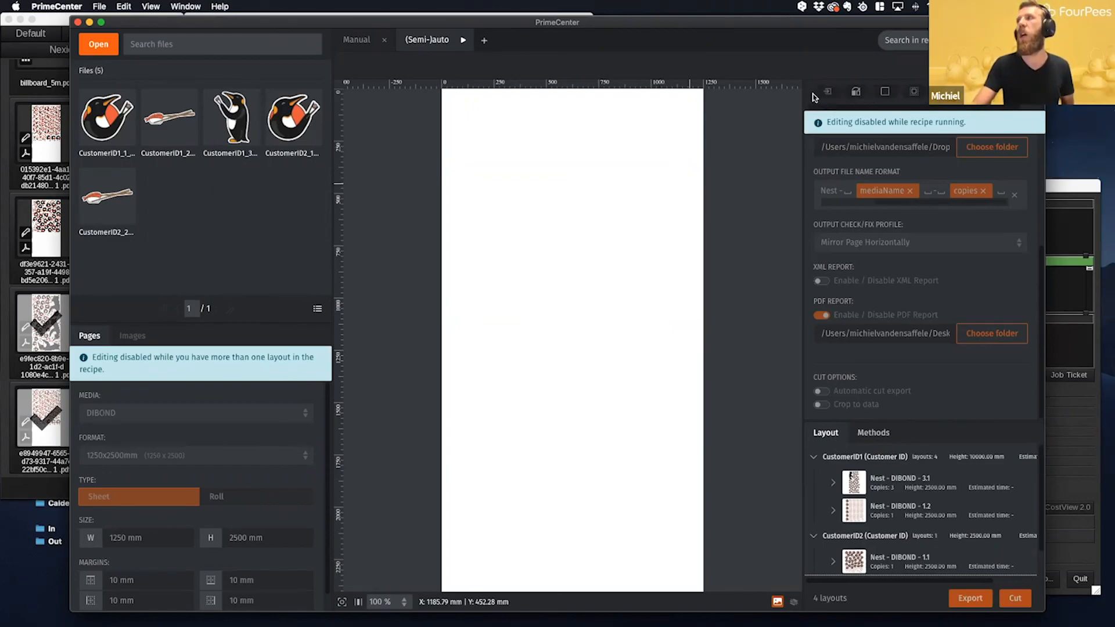